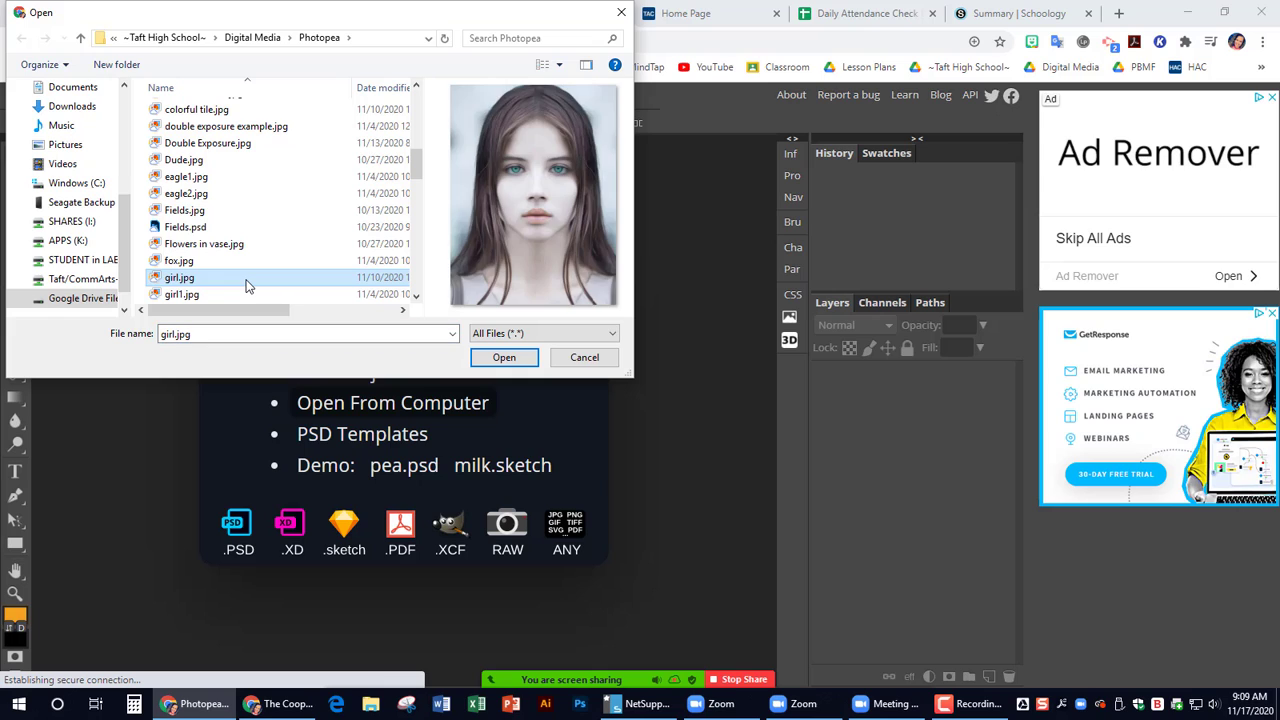
# Open girl2.jpg from the Photopea folder and turn off the transform controls.
pyautogui.click(193, 294)
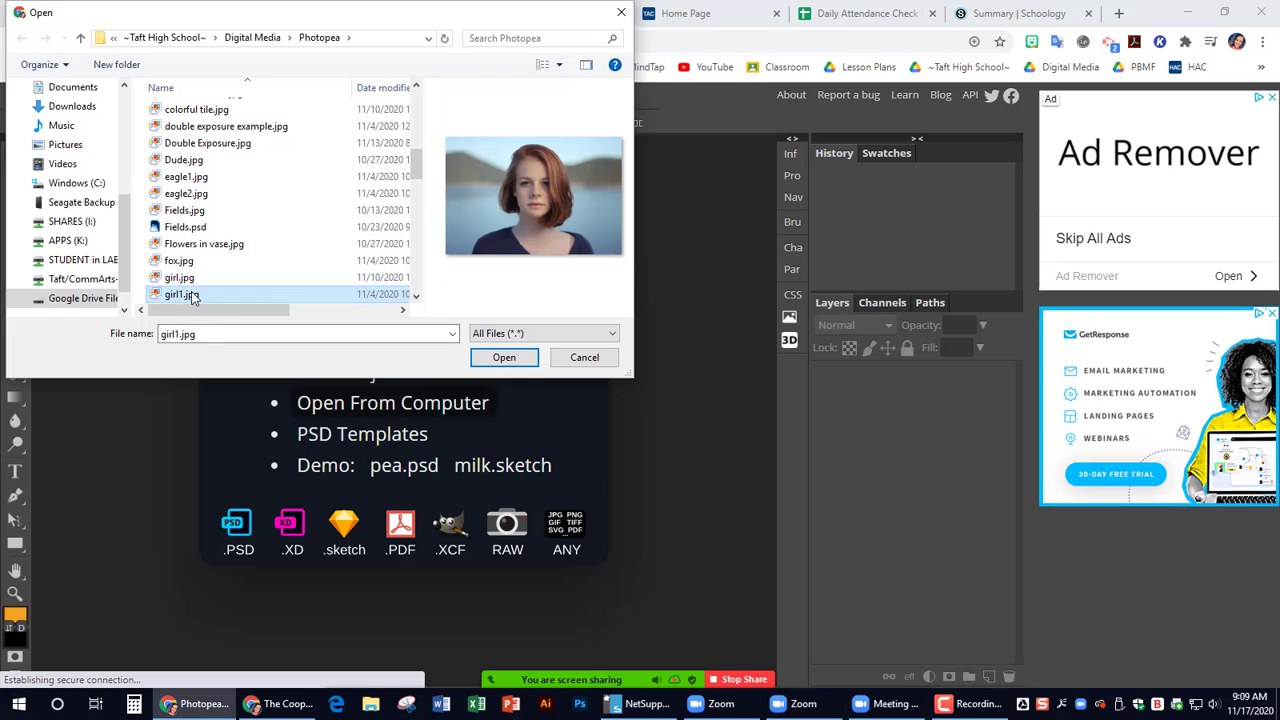
pyautogui.scroll(-1, 188, 278)
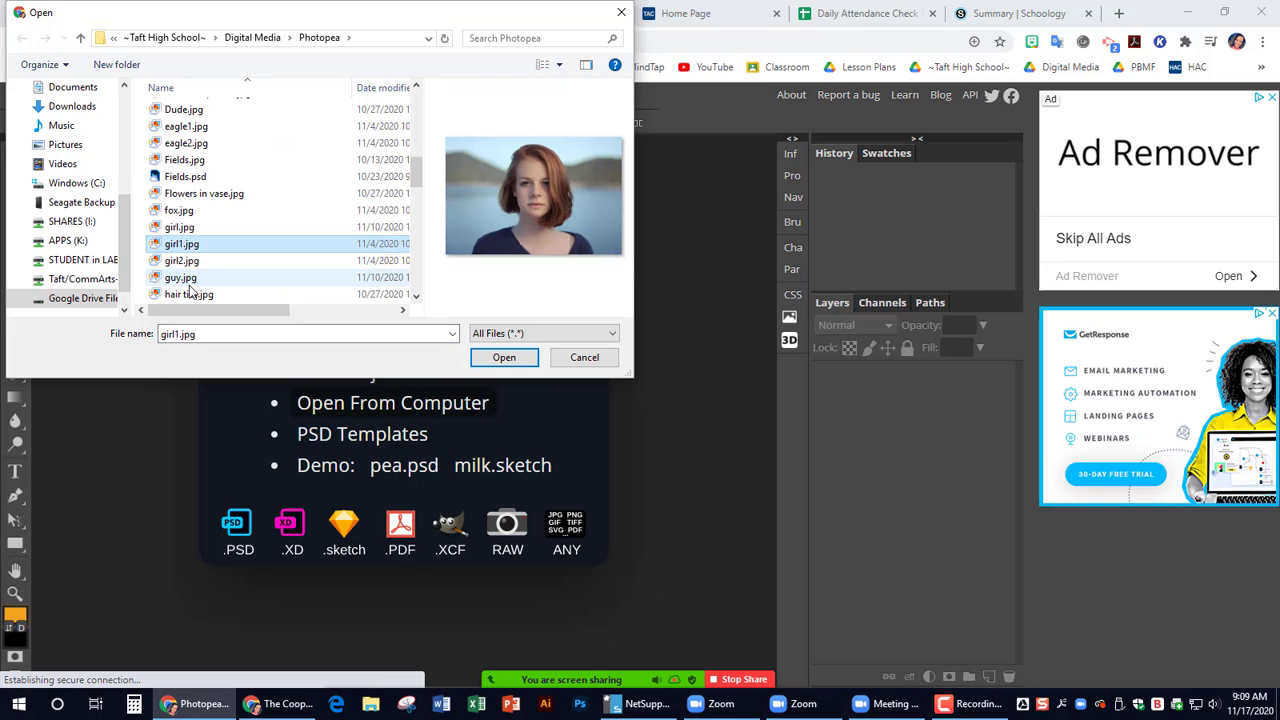
pyautogui.click(184, 264)
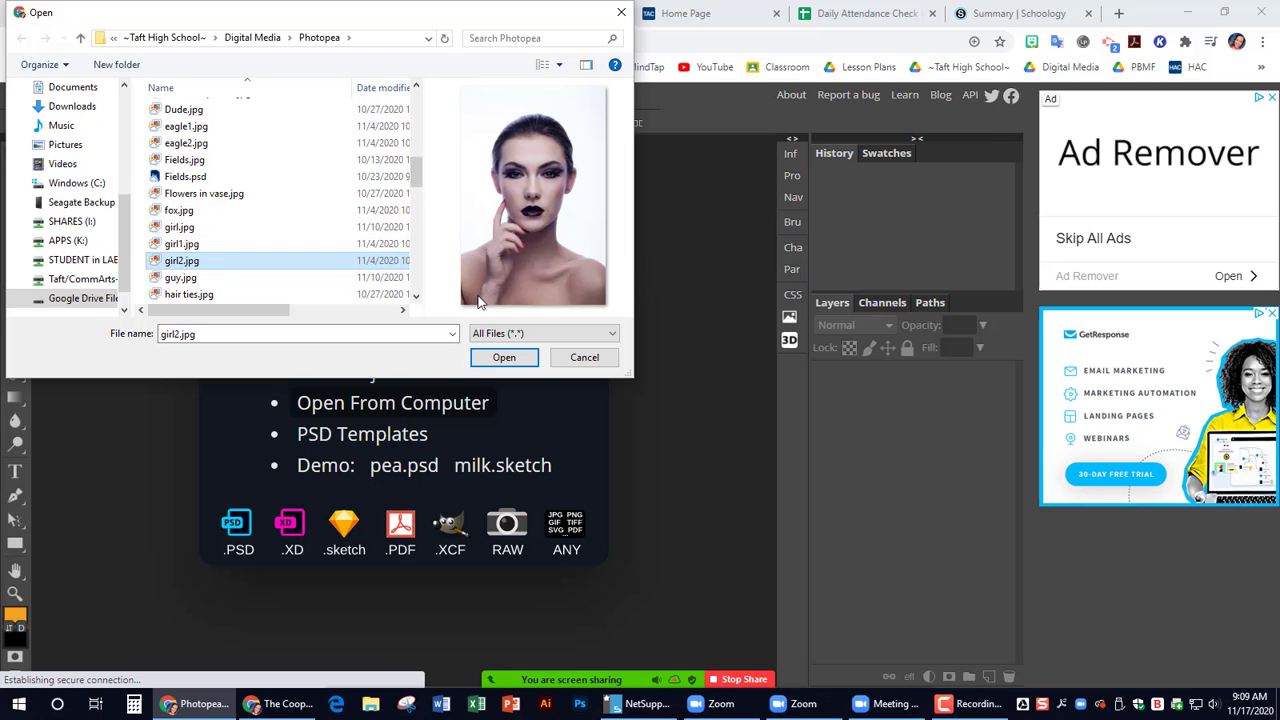
pyautogui.click(504, 357)
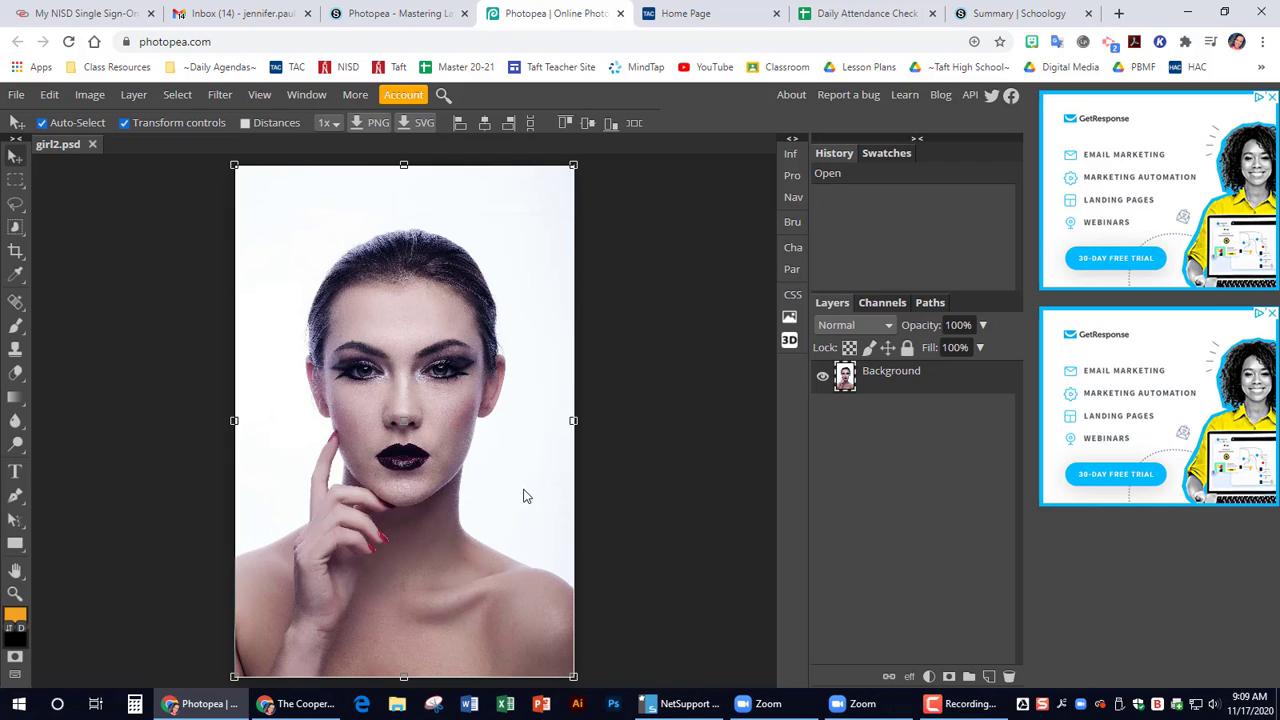
pyautogui.click(125, 123)
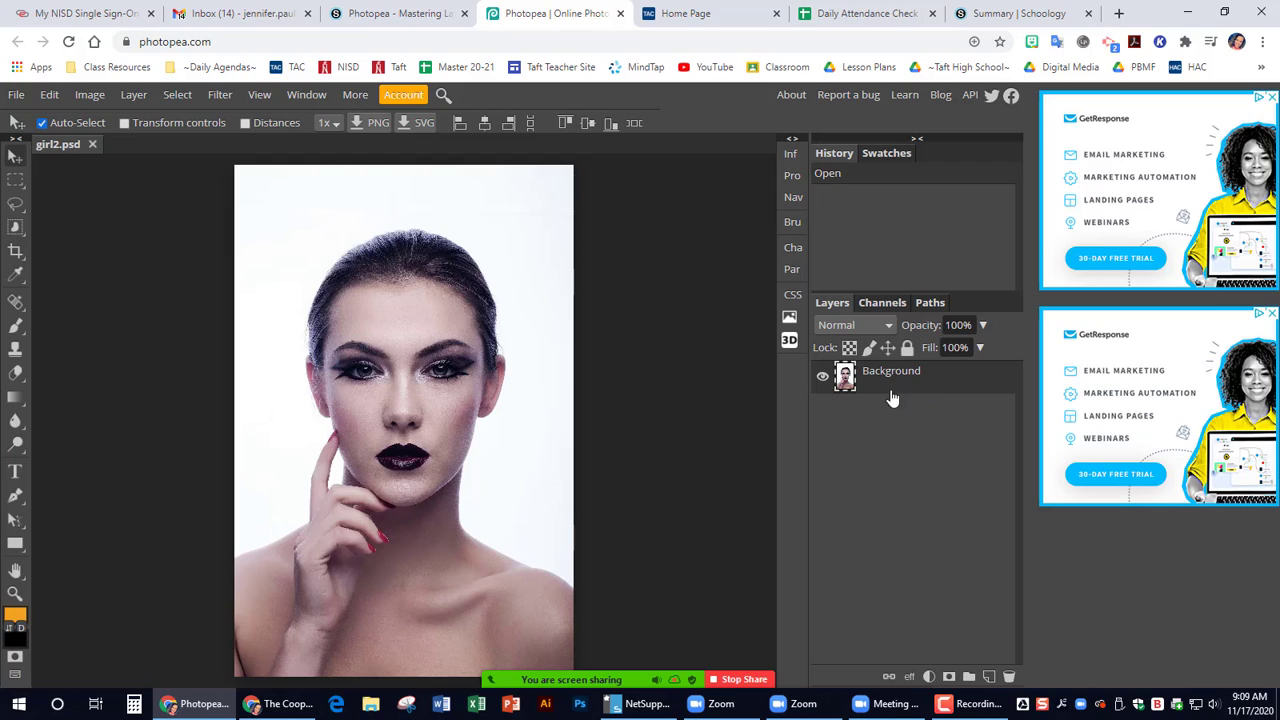
# Select the white background around the woman with the Magic Wand at tolerance 20 and delete it.
pyautogui.press('ctrl')
pyautogui.press('ctrl')
pyautogui.click(18, 234)
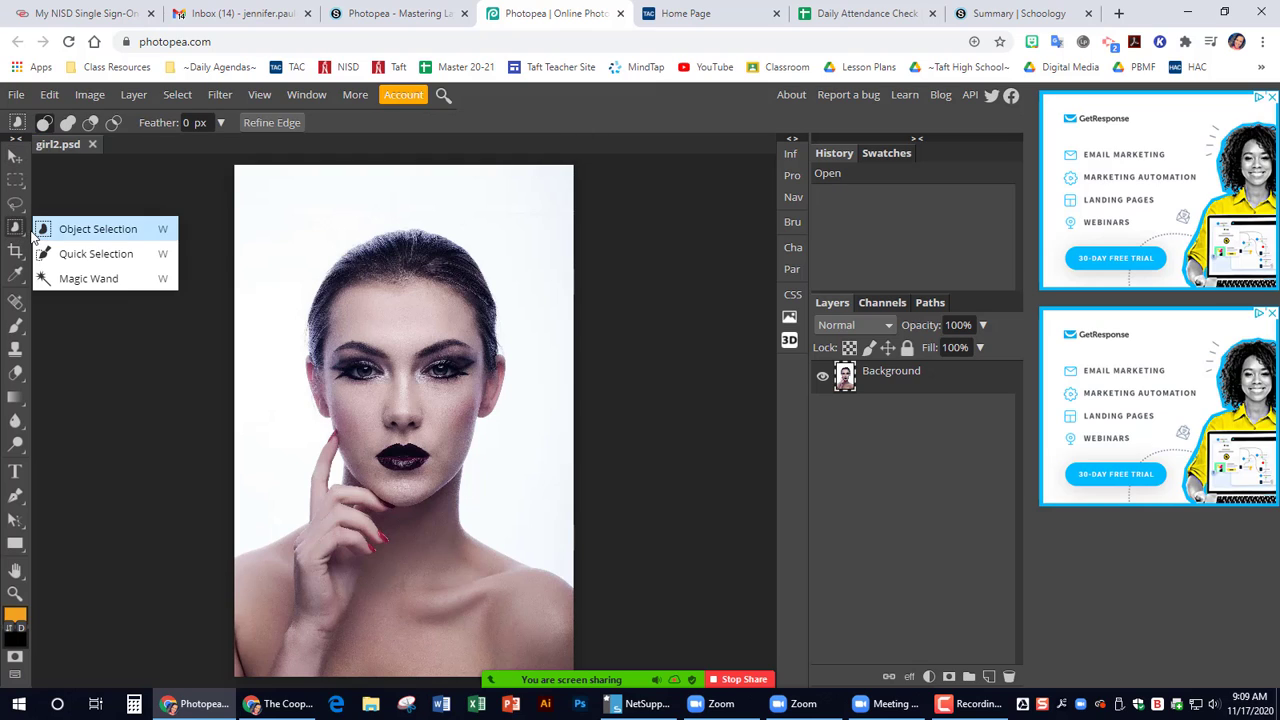
pyautogui.press('ctrl')
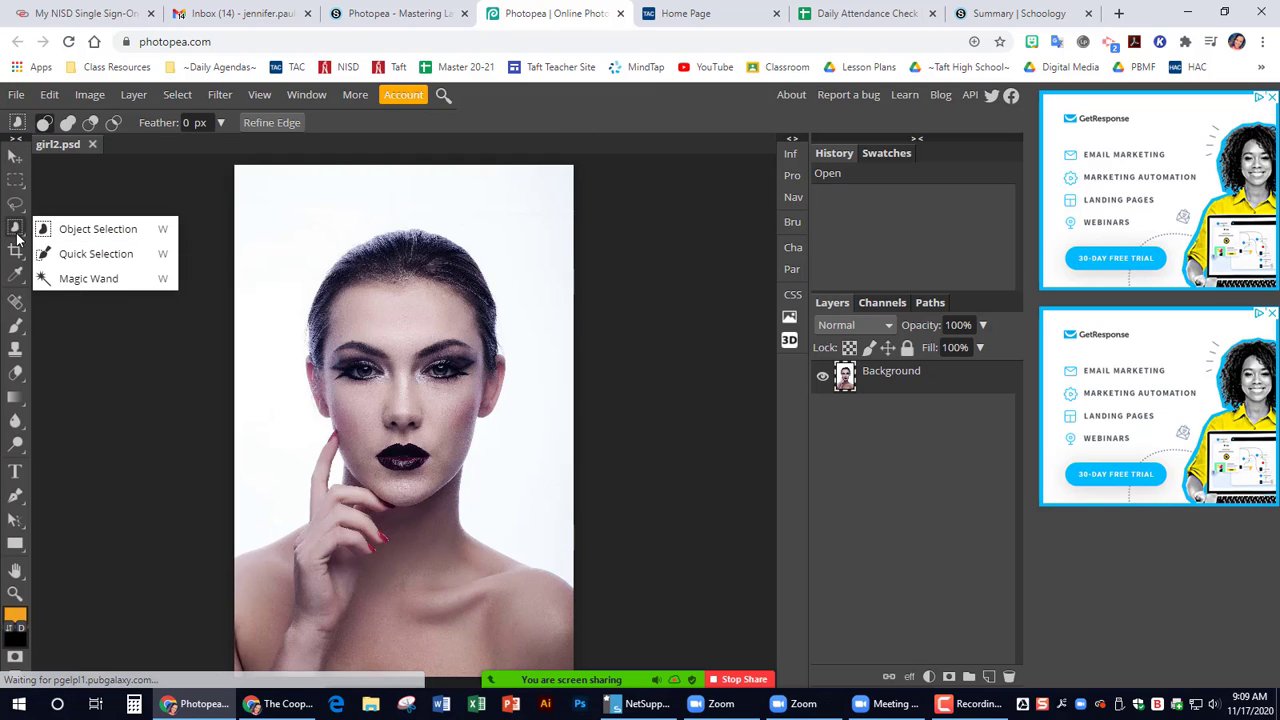
pyautogui.click(18, 232)
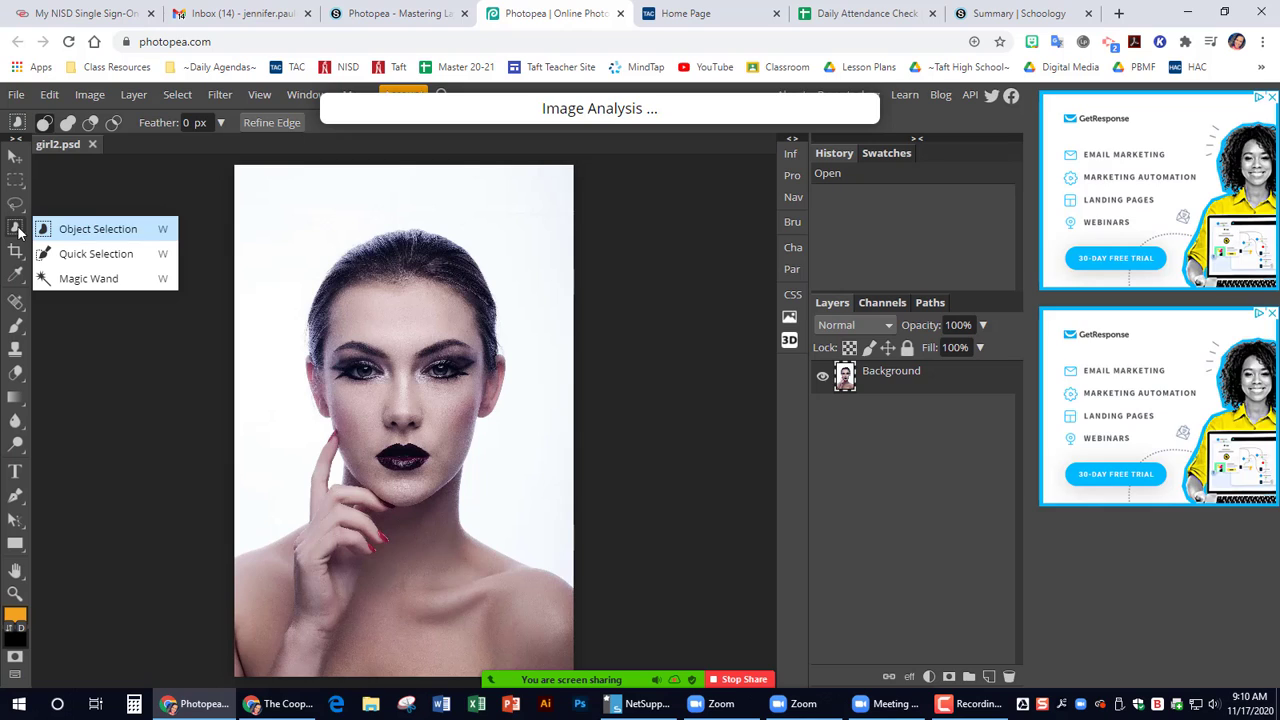
pyautogui.click(122, 280)
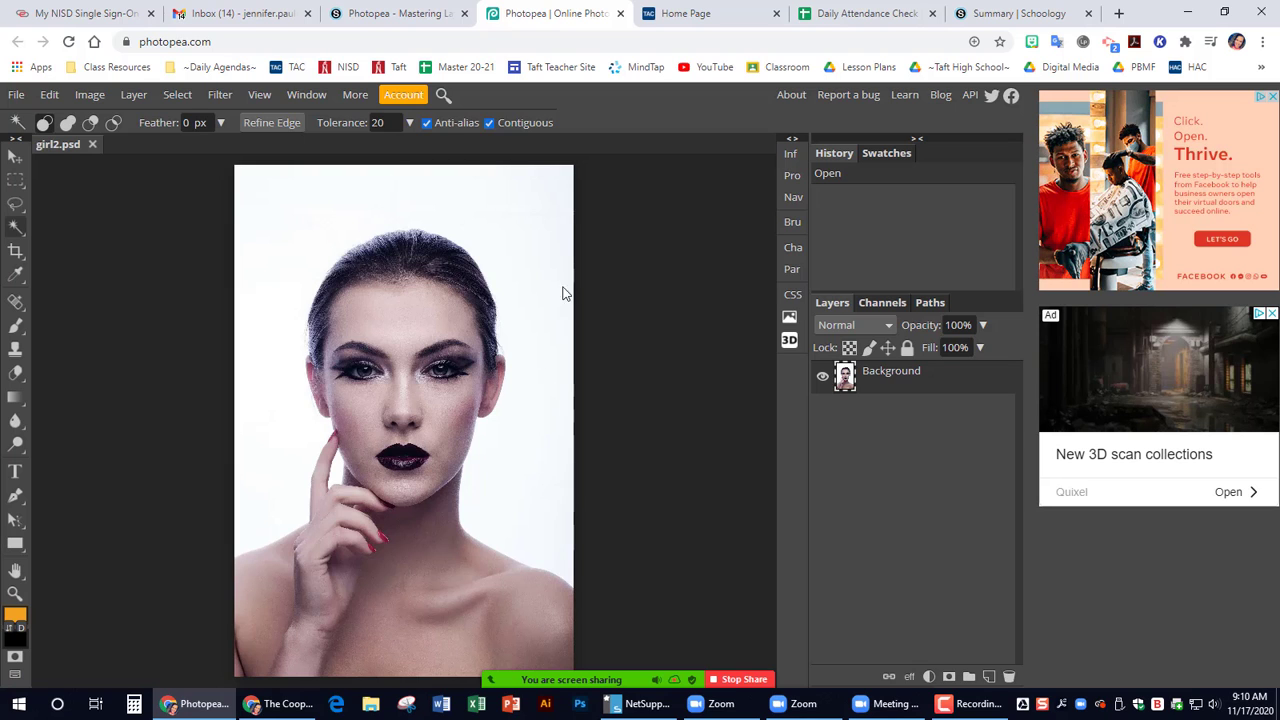
pyautogui.click(541, 249)
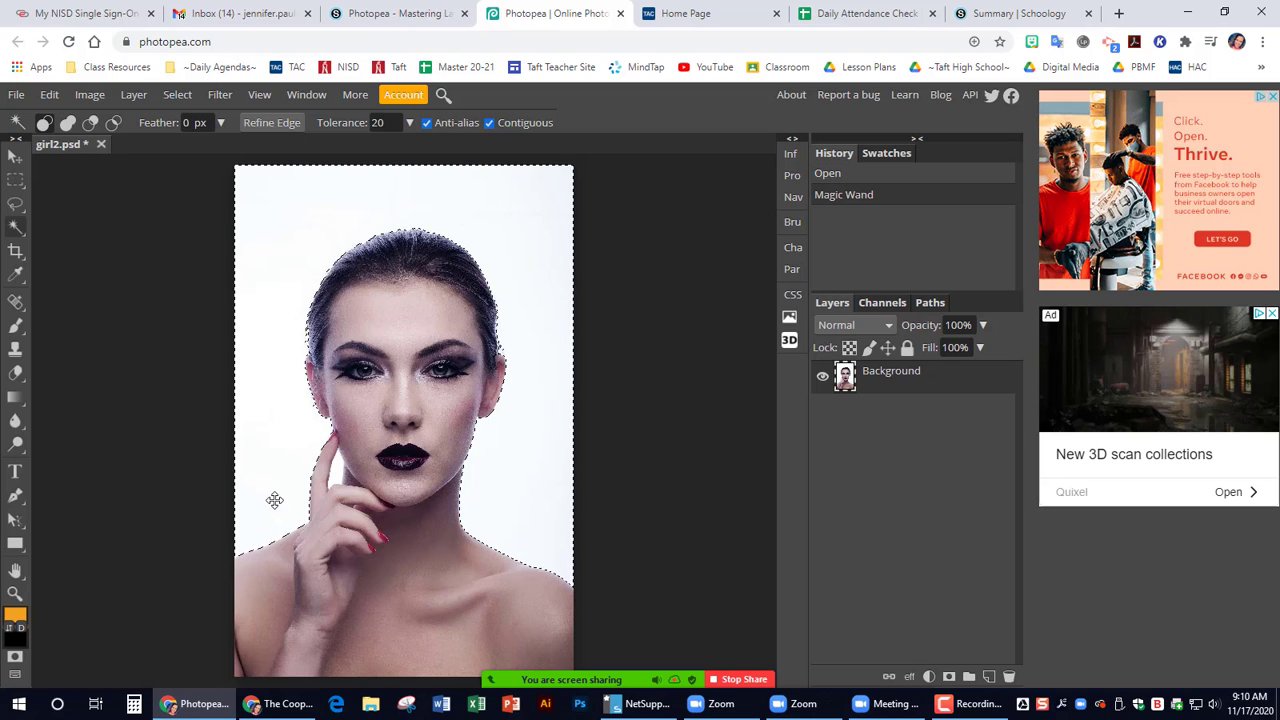
pyautogui.scroll(2, 249, 532)
pyautogui.scroll(1, 249, 532)
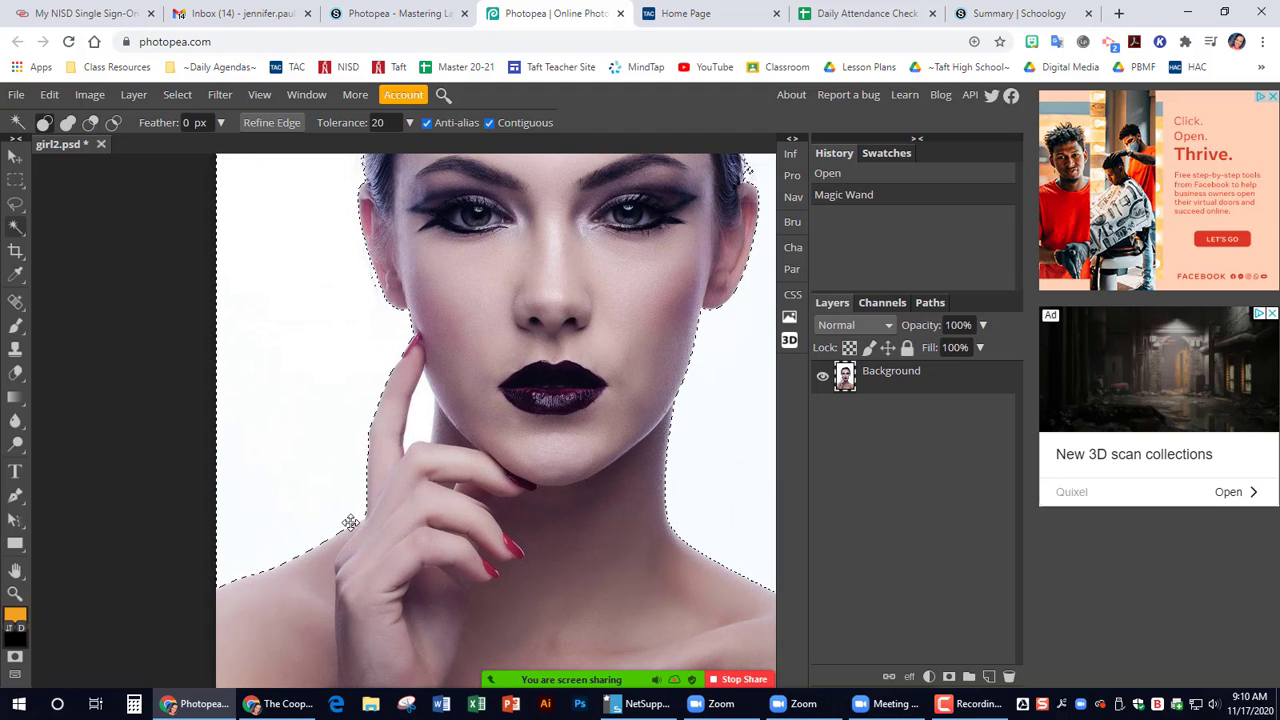
pyautogui.scroll(-2, 607, 445)
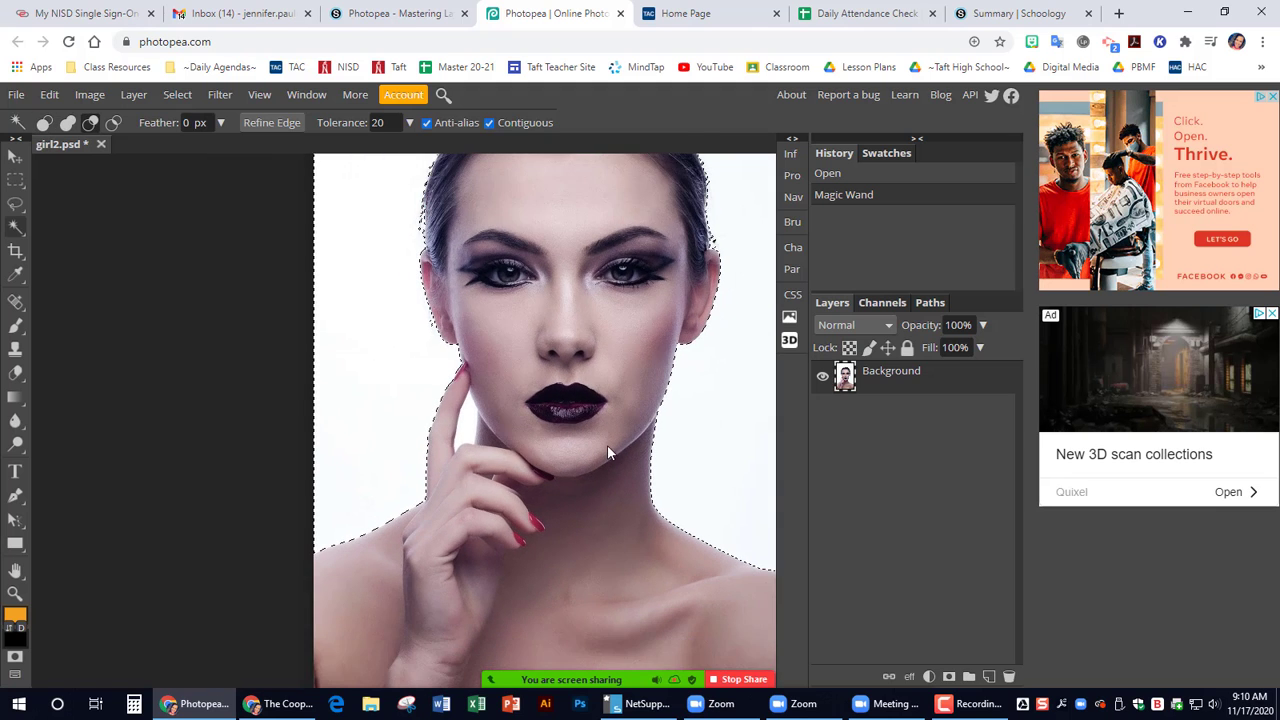
pyautogui.scroll(-1, 659, 440)
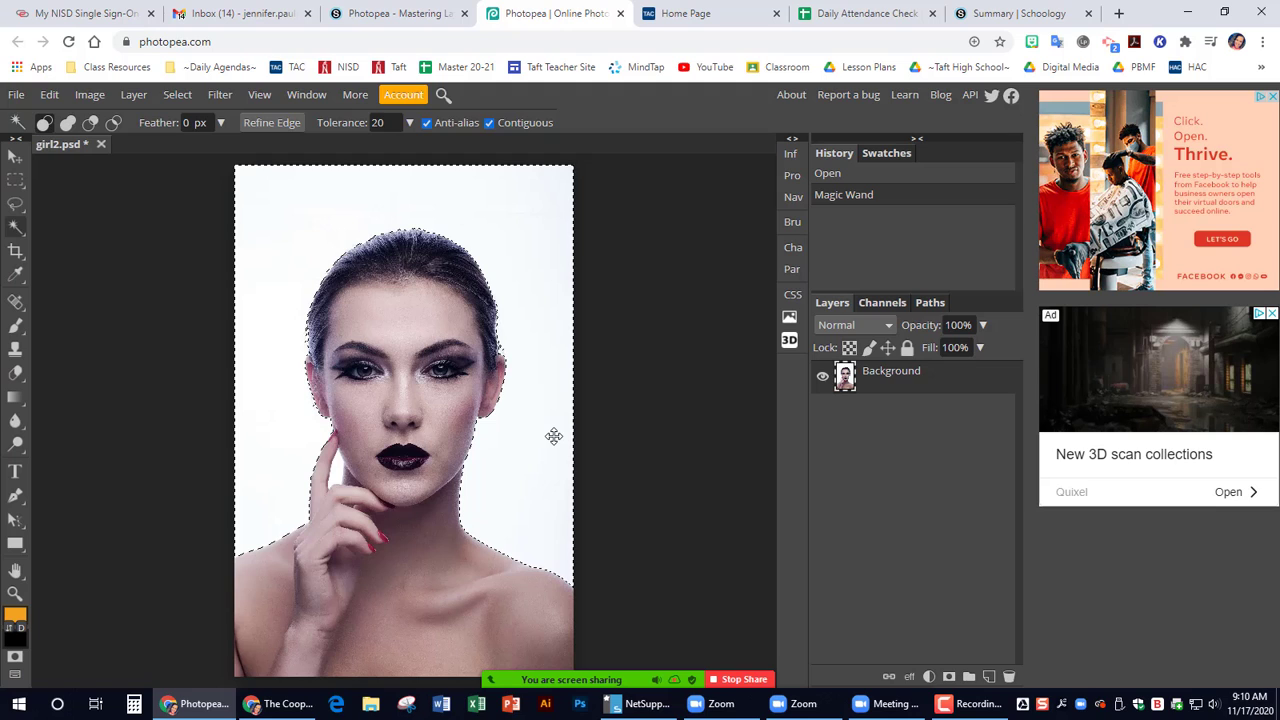
pyautogui.press('Delete')
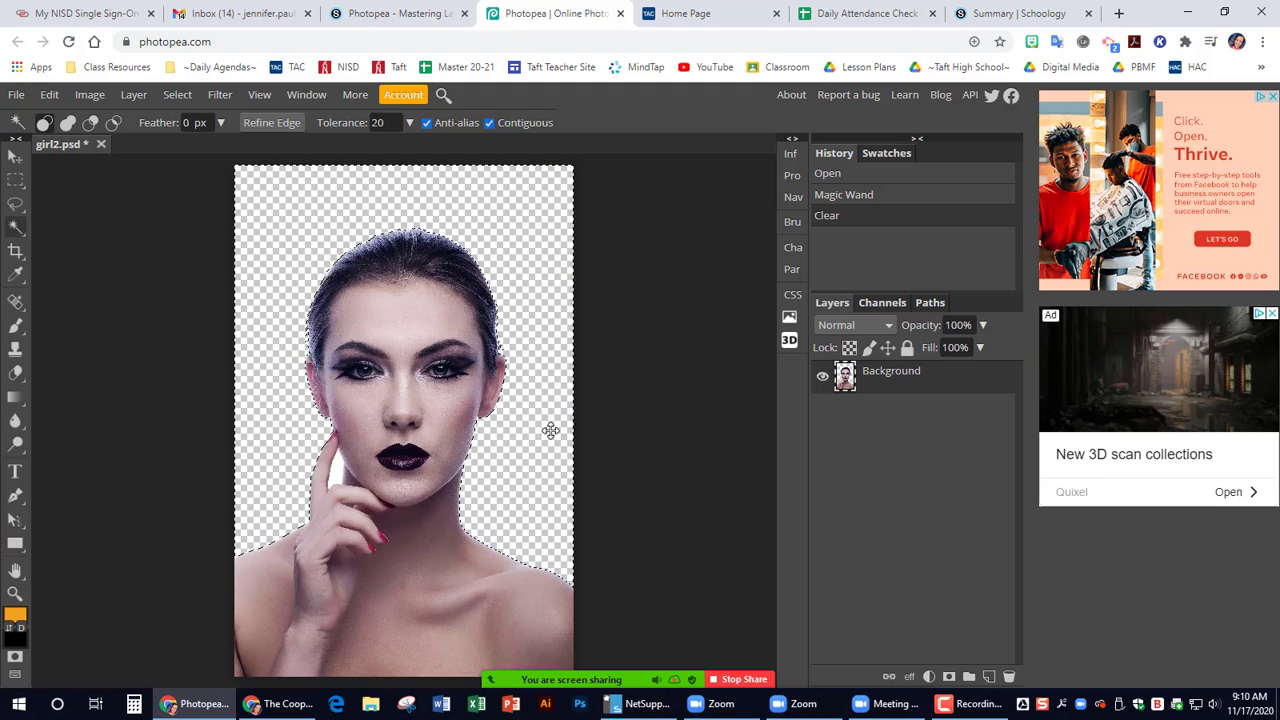
# Select the remaining white gap between the raised finger and the neck with the Magic Wand and cut it out.
pyautogui.click(340, 474)
pyautogui.scroll(3, 330, 478)
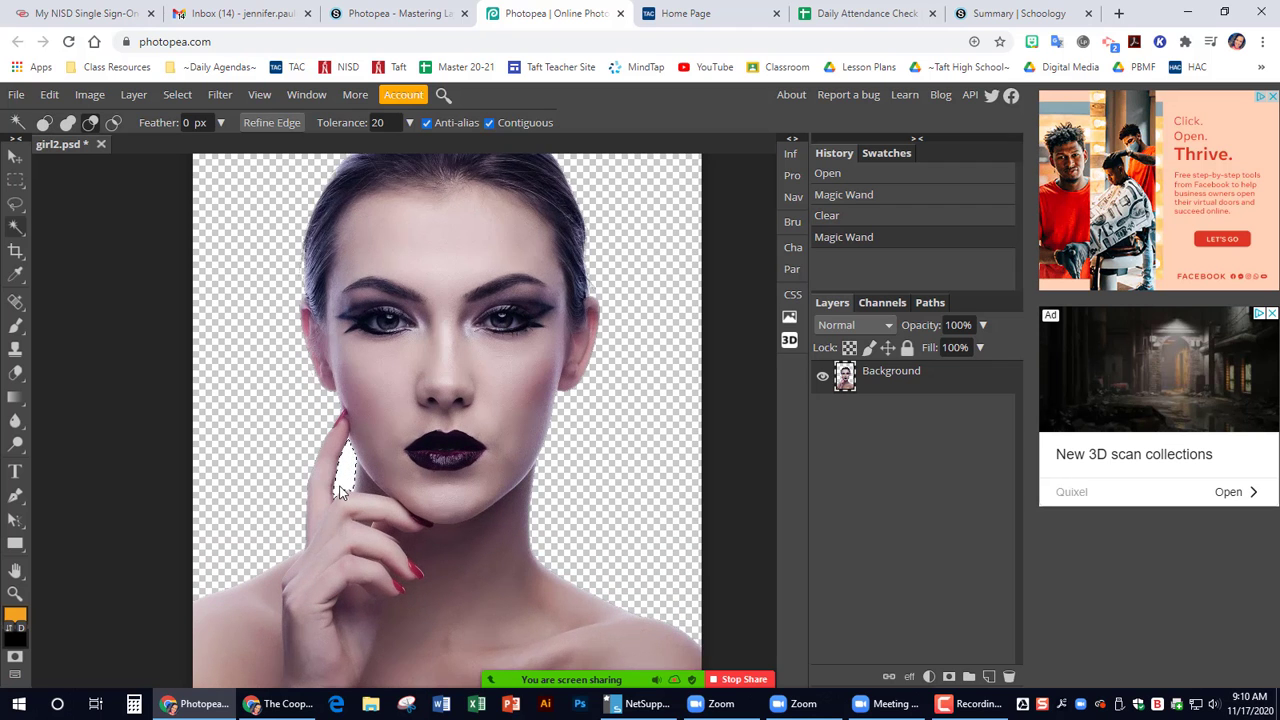
pyautogui.scroll(3, 349, 478)
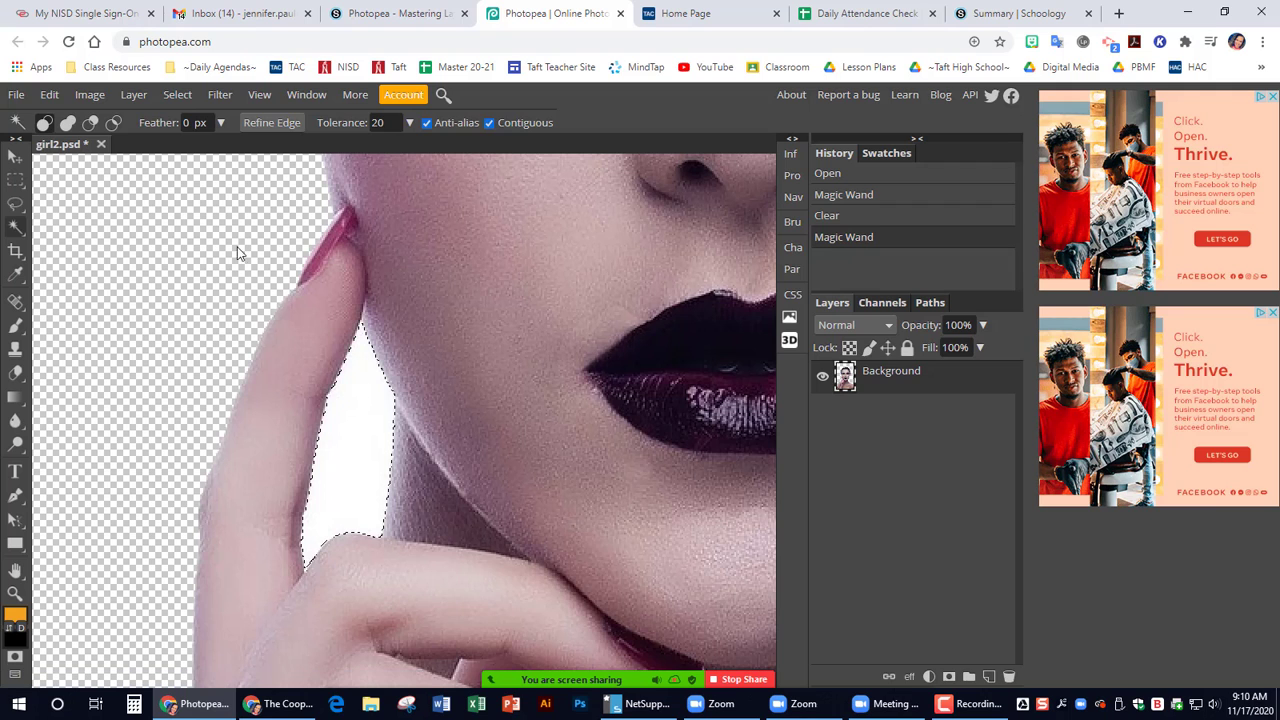
pyautogui.click(47, 96)
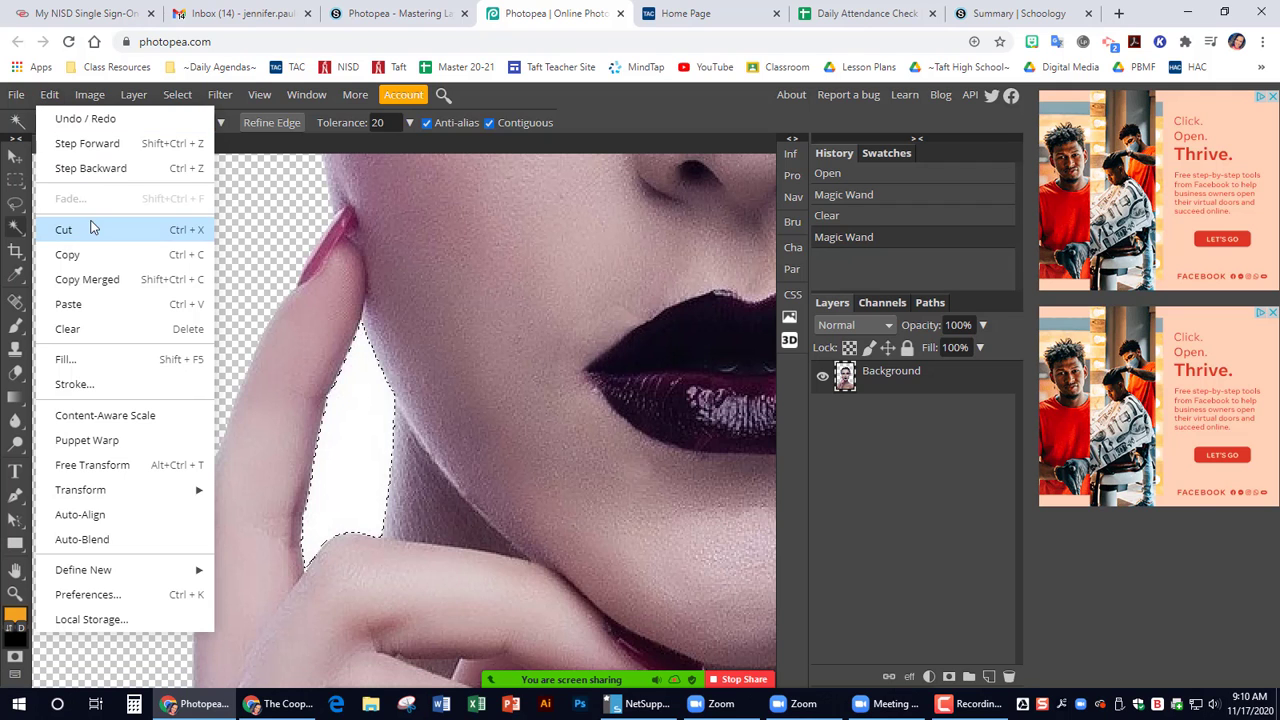
pyautogui.click(91, 230)
pyautogui.scroll(-3, 209, 326)
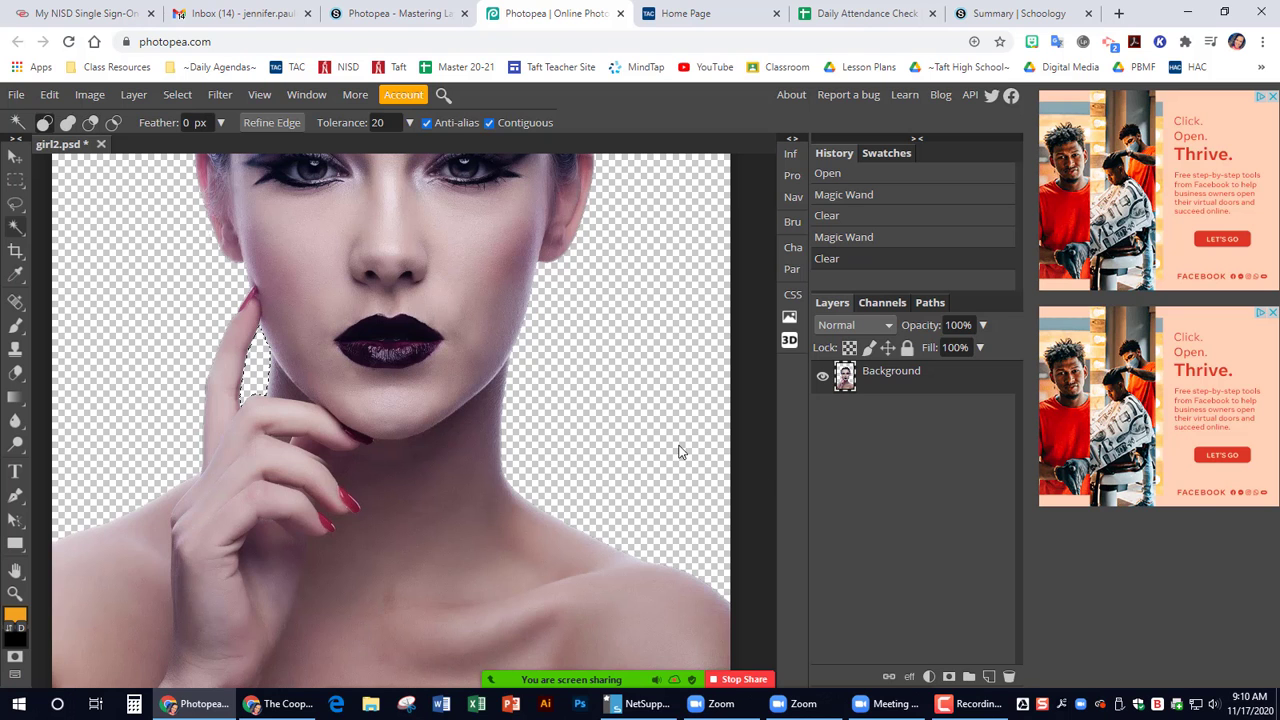
# Deselect the emptied gap beside the finger.
pyautogui.scroll(-1, 597, 444)
pyautogui.scroll(1, 330, 403)
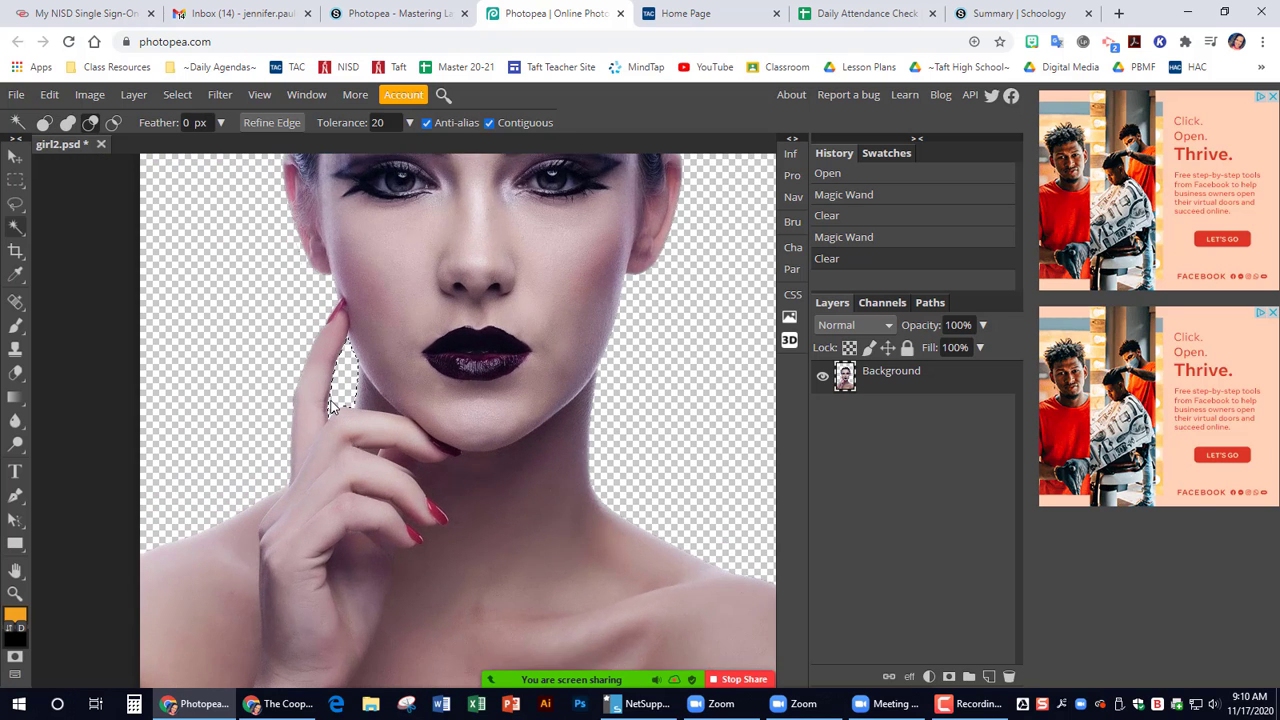
pyautogui.scroll(1, 330, 403)
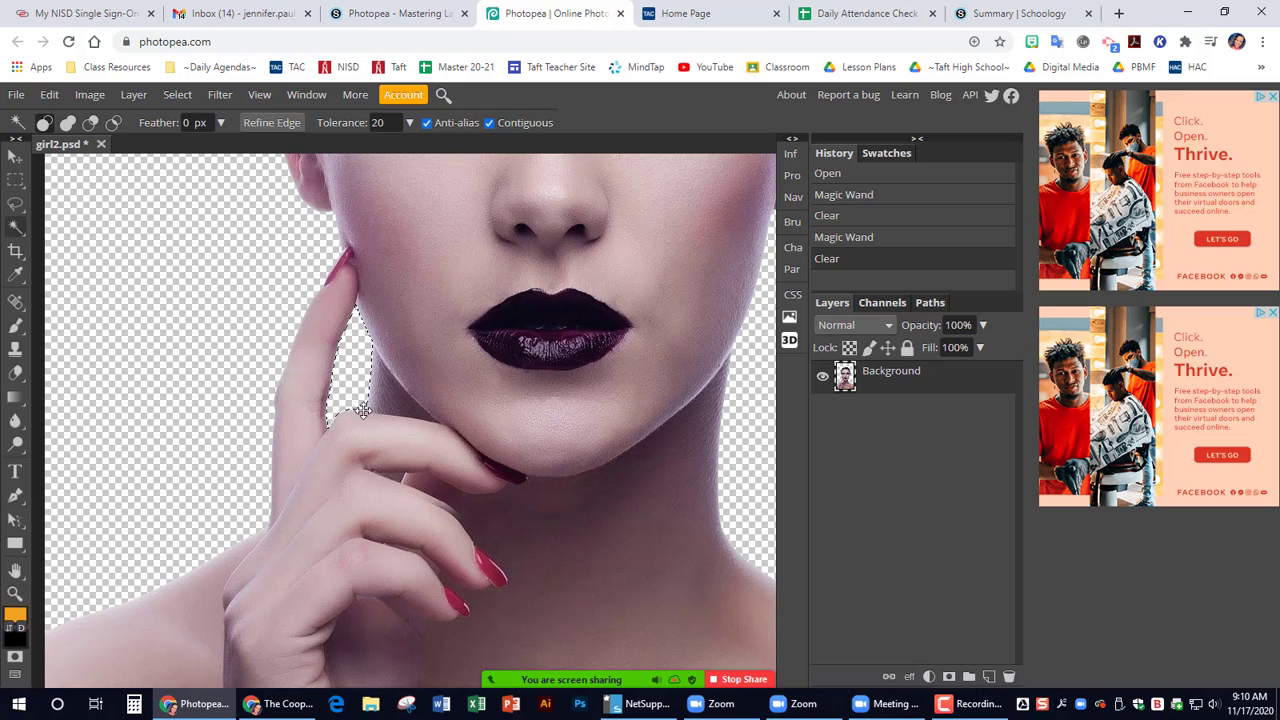
pyautogui.click(178, 94)
pyautogui.click(193, 140)
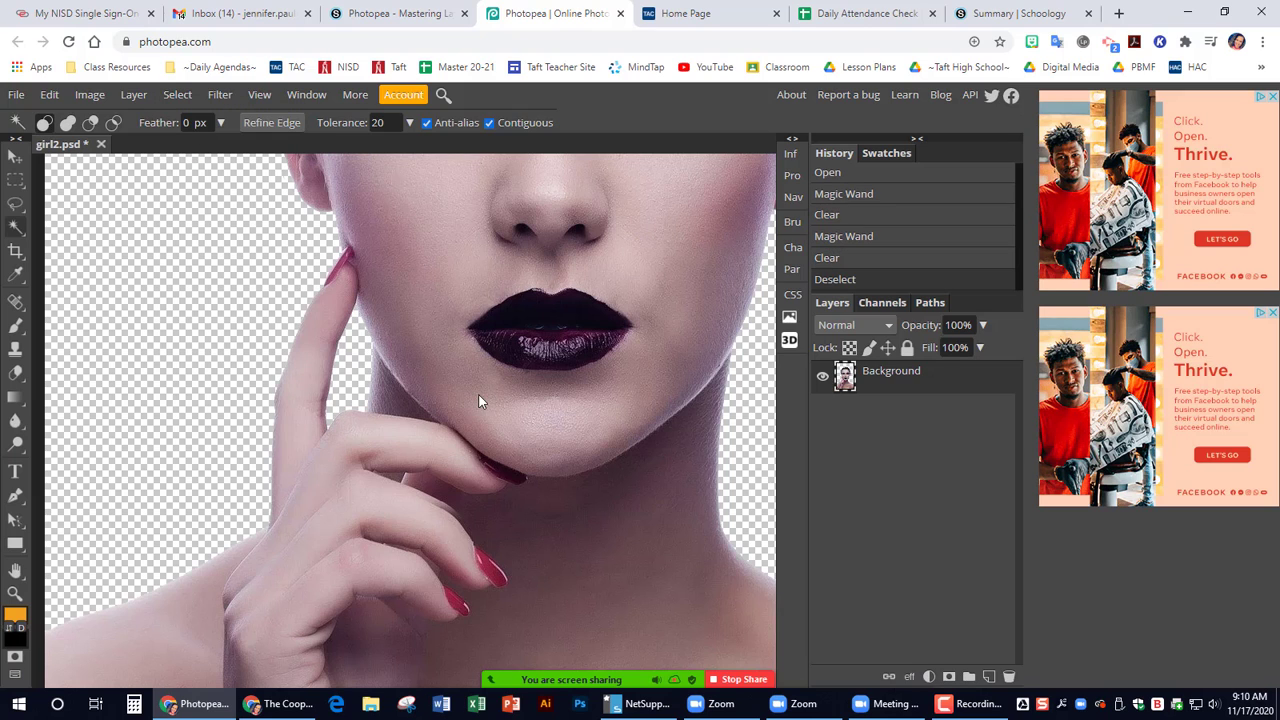
pyautogui.scroll(-3, 598, 424)
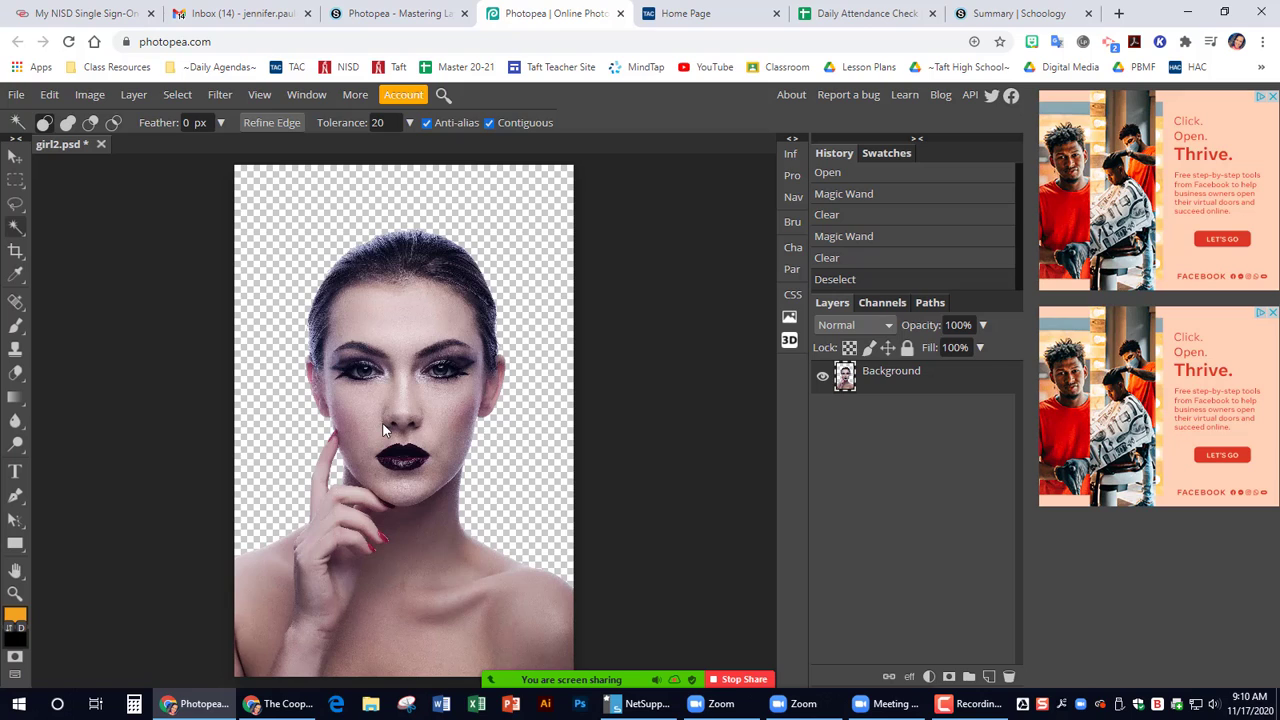
# Add a Photo Filter adjustment layer above the portrait and set its colour to blue 128ded.
pyautogui.click(928, 677)
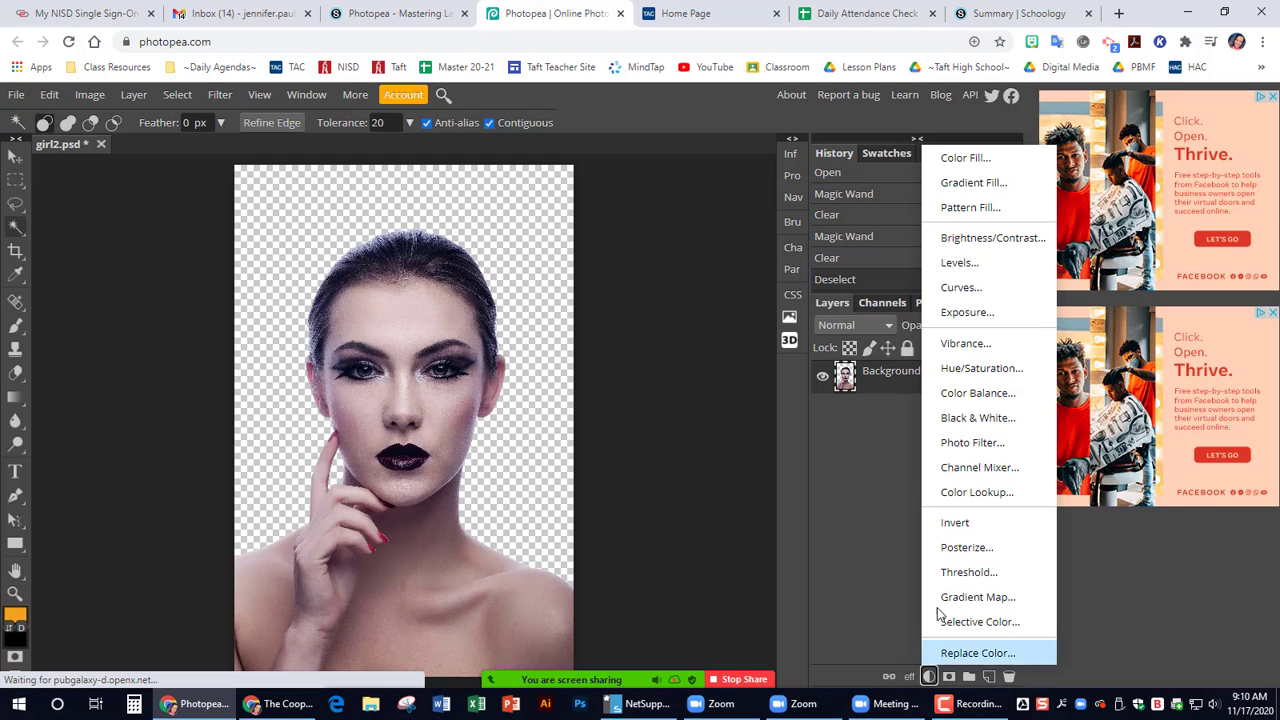
pyautogui.click(995, 444)
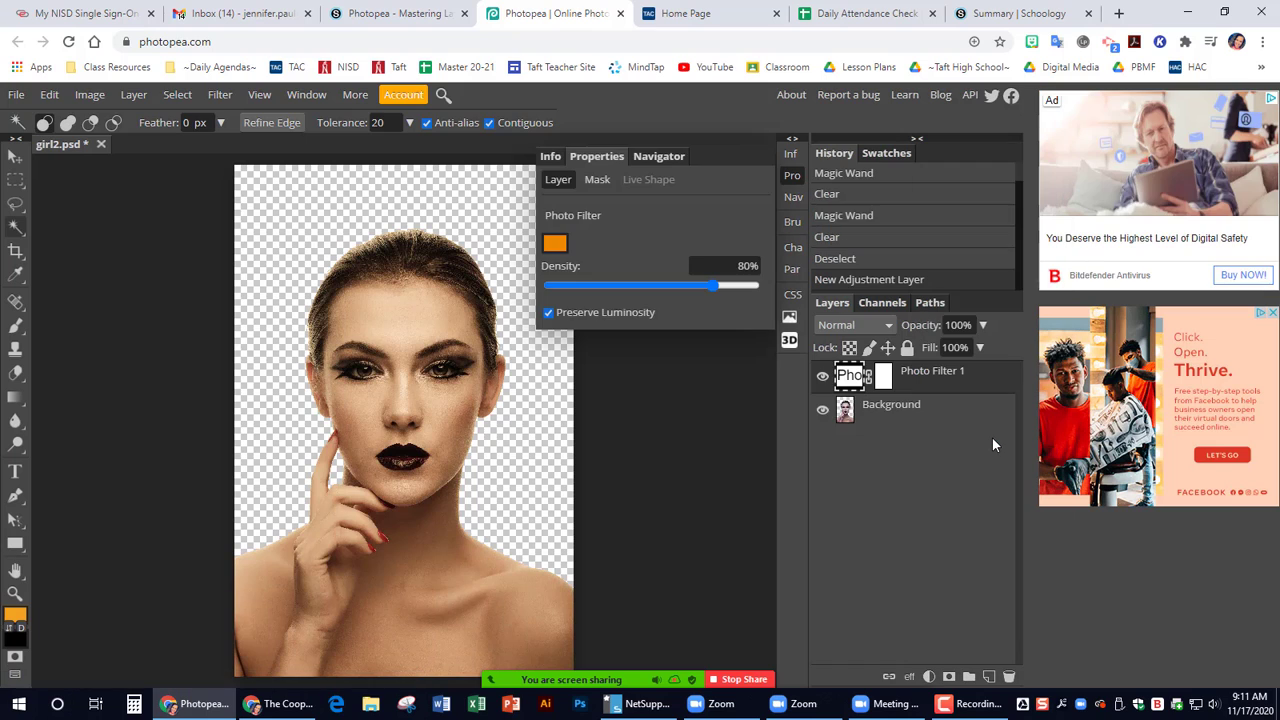
pyautogui.click(556, 245)
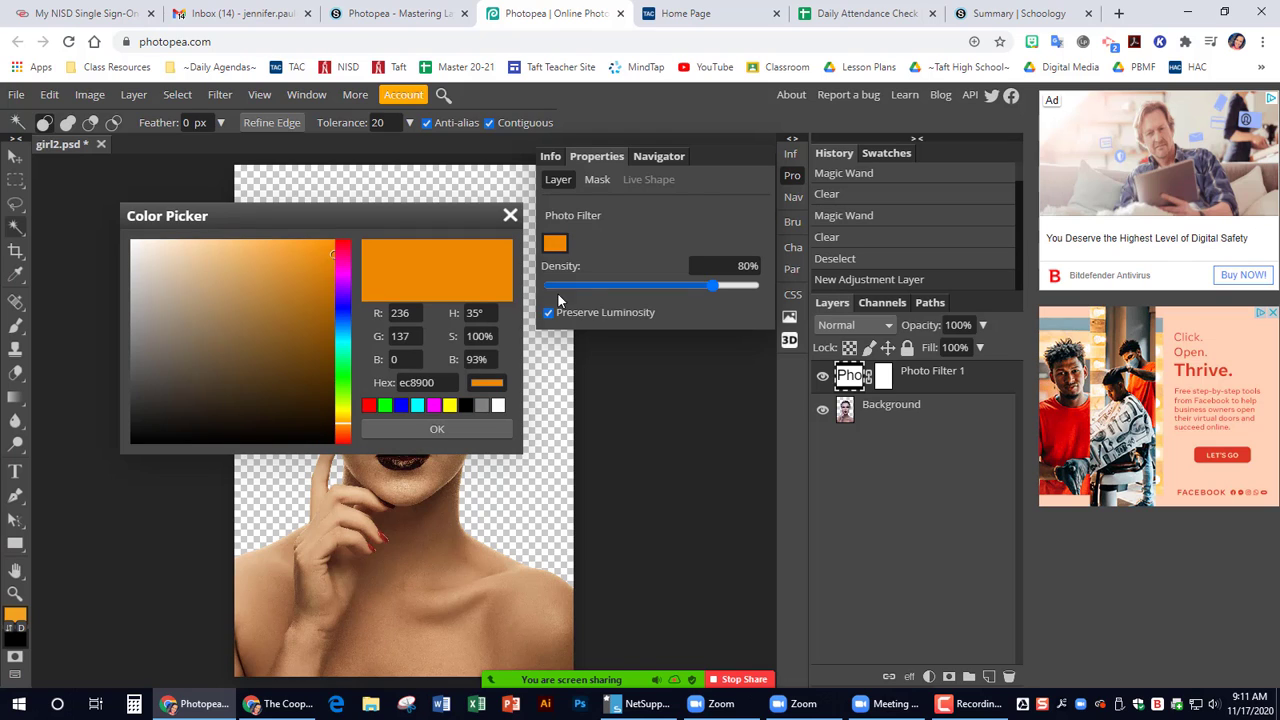
pyautogui.moveTo(341, 307); pyautogui.dragTo(342, 326)
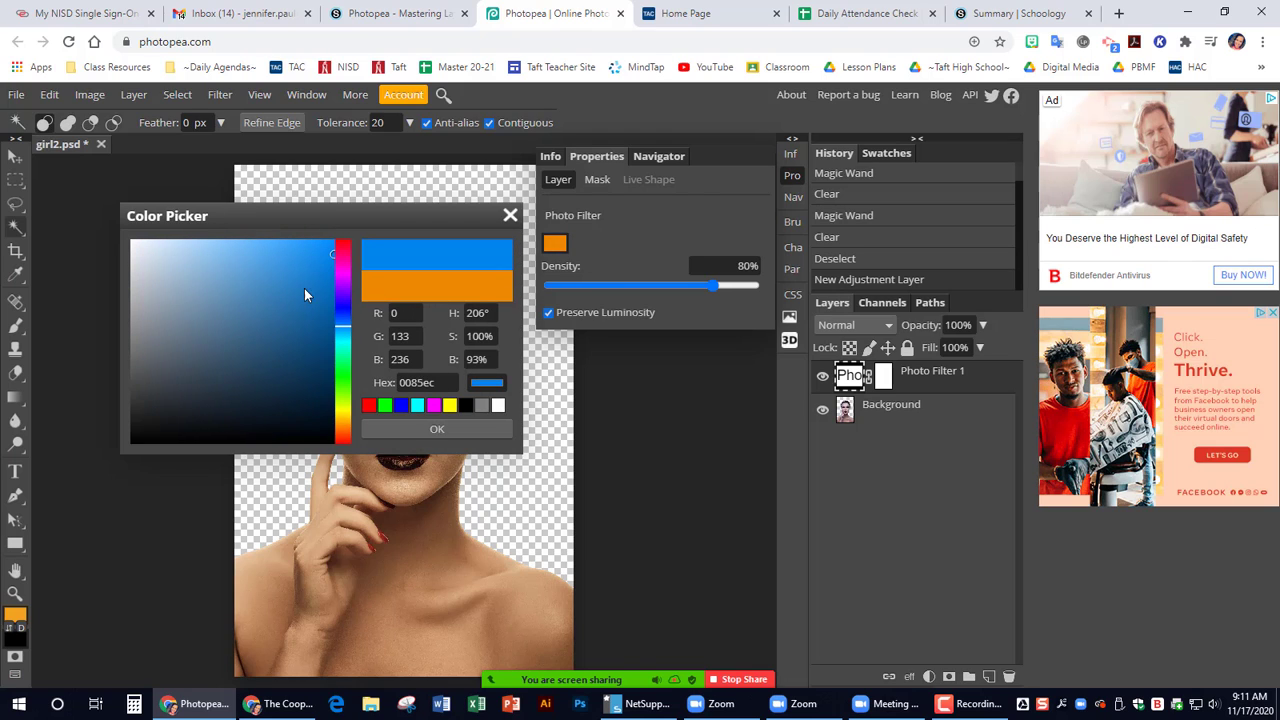
pyautogui.moveTo(305, 284); pyautogui.dragTo(320, 257)
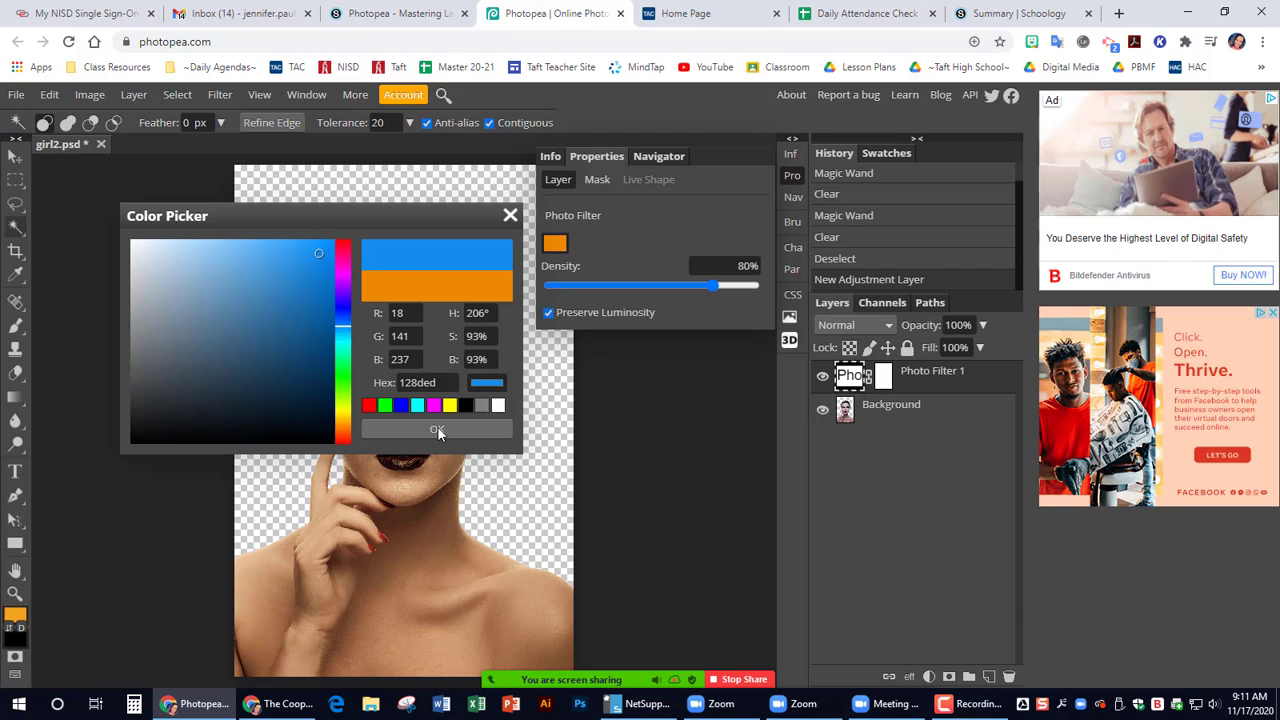
pyautogui.click(437, 428)
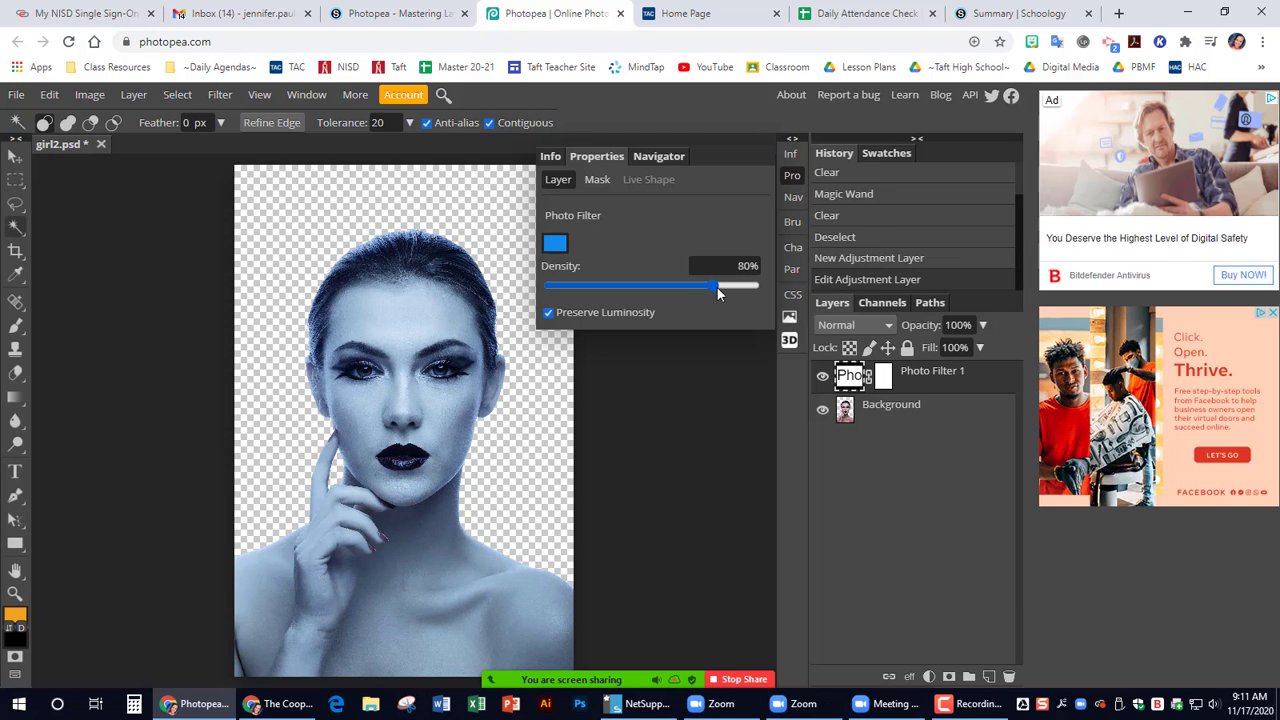
# Raise the Photo Filter's density to 100% and close its properties.
pyautogui.moveTo(717, 286); pyautogui.dragTo(785, 291)
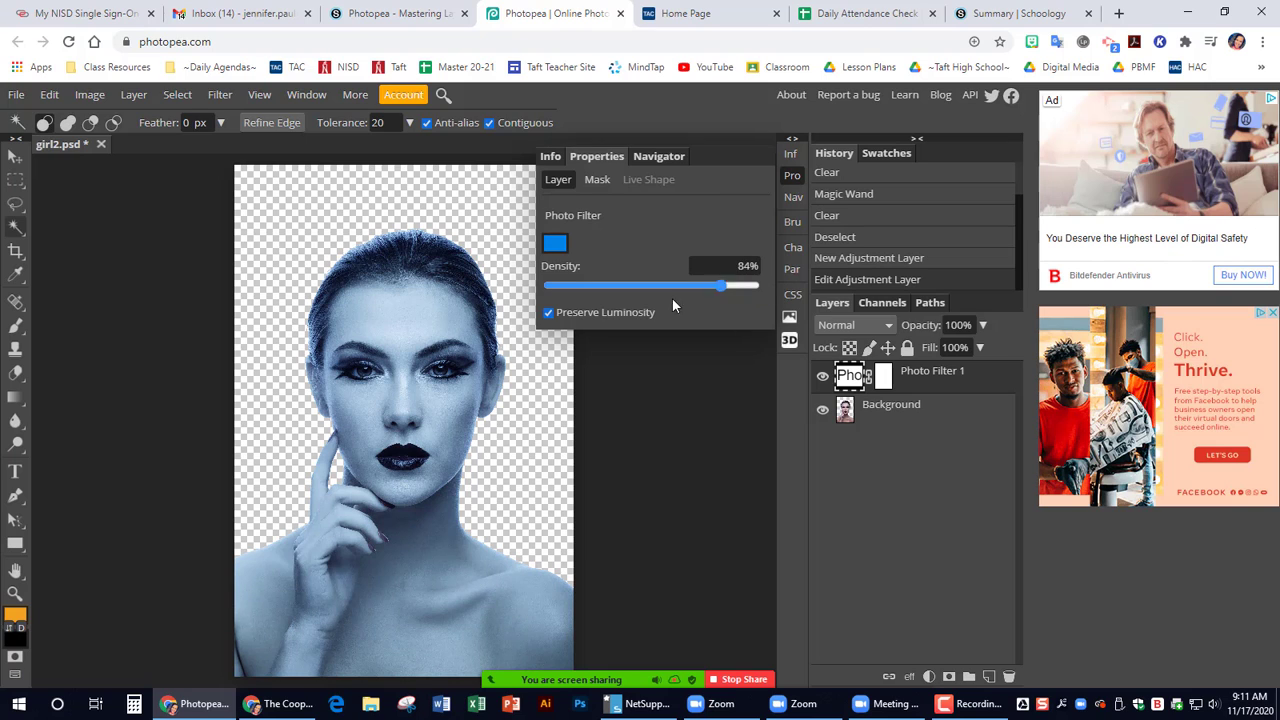
pyautogui.moveTo(673, 301); pyautogui.dragTo(772, 297)
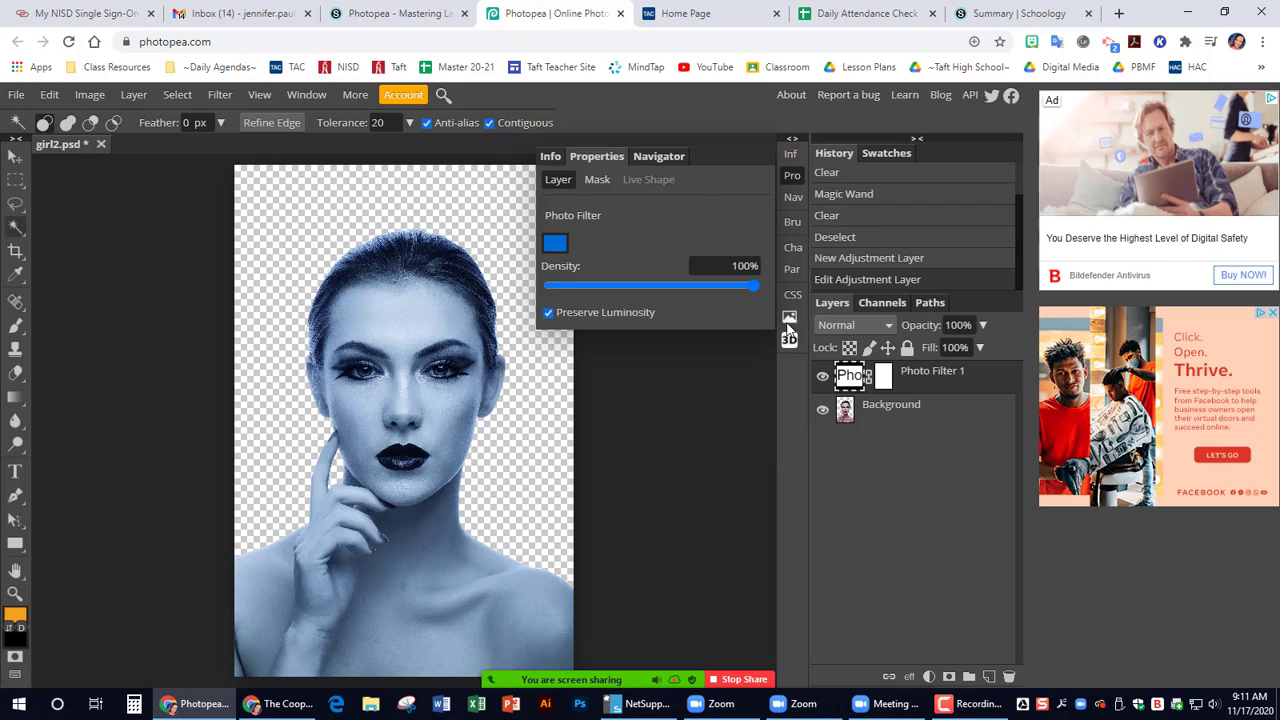
pyautogui.click(790, 175)
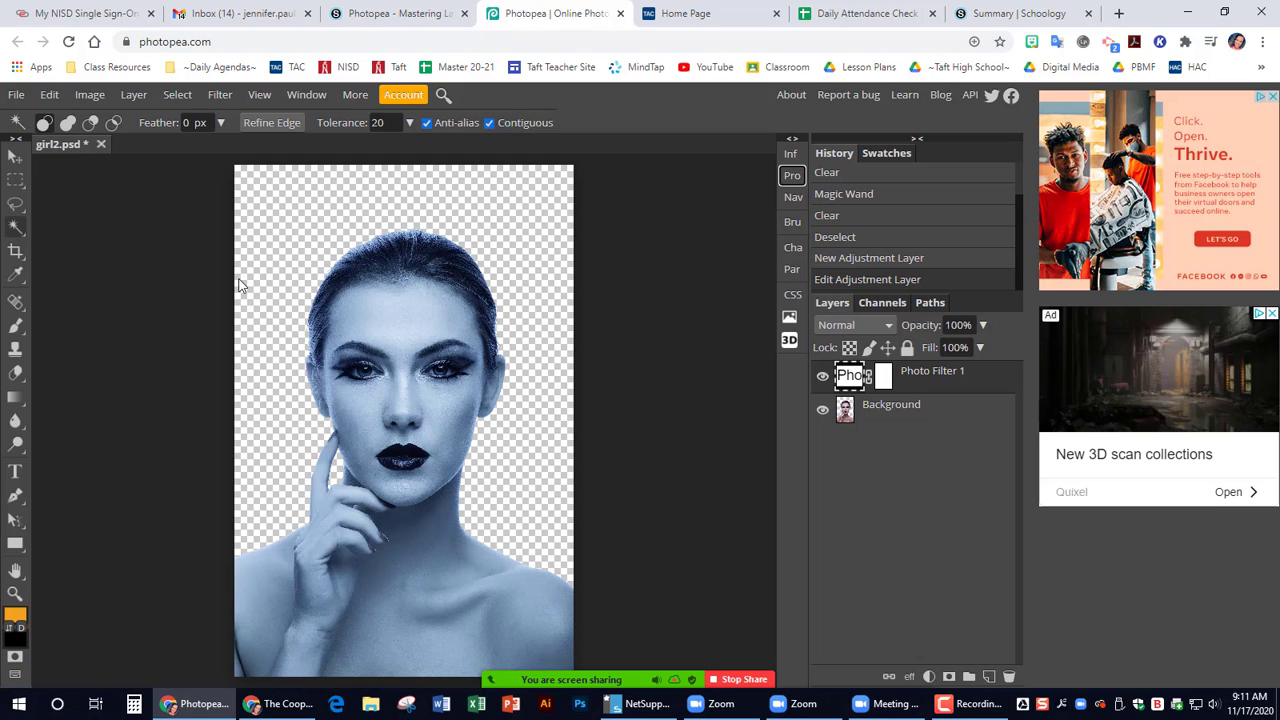
pyautogui.click(16, 94)
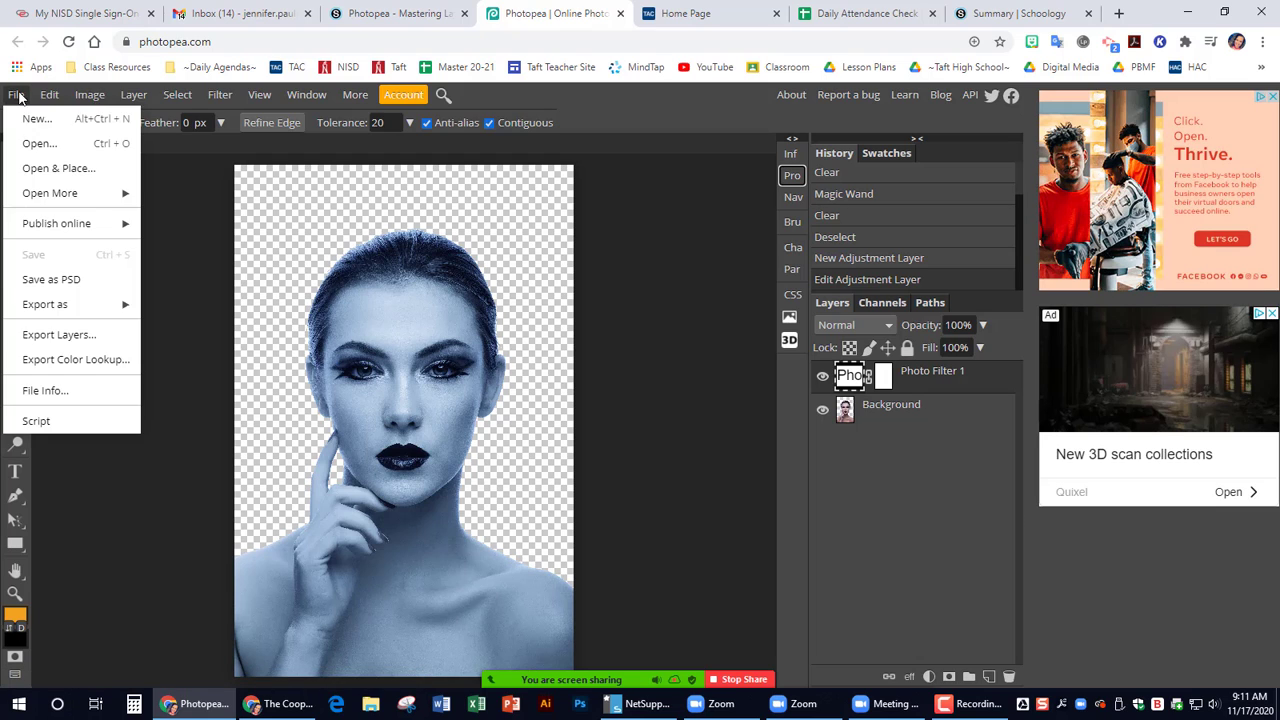
pyautogui.click(36, 150)
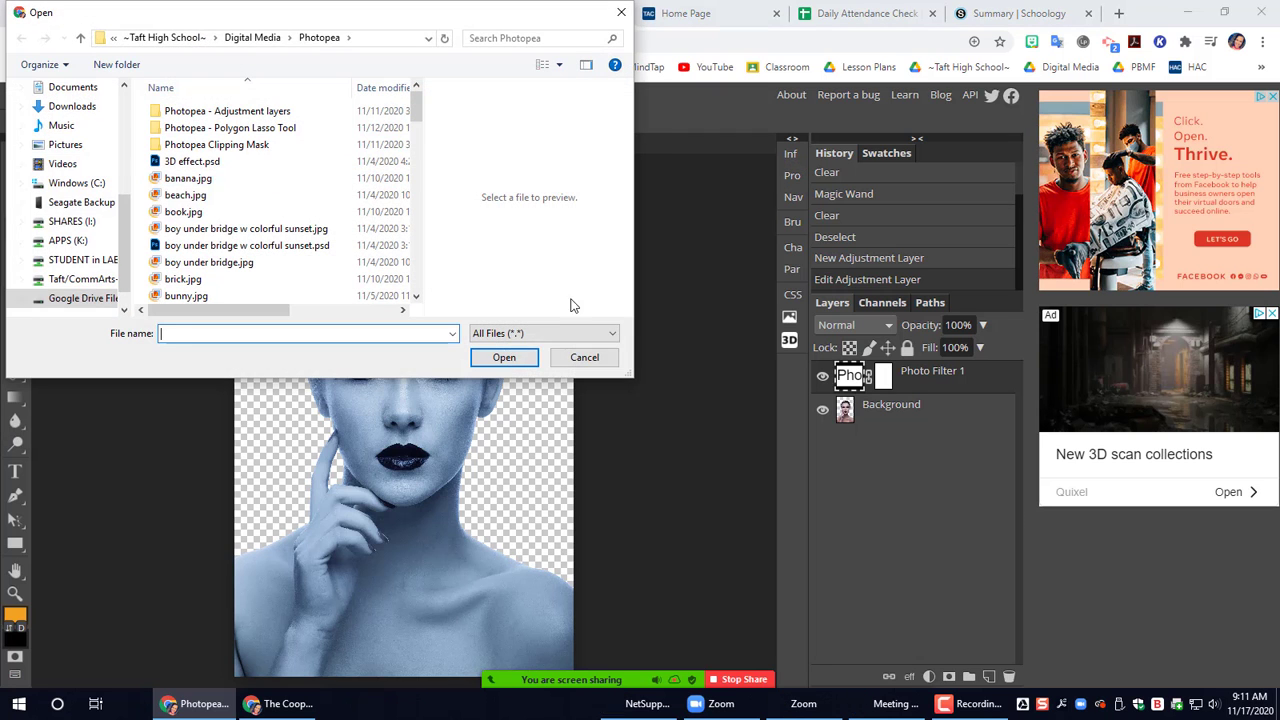
pyautogui.click(573, 365)
# Place the image banana.jpg from the Photopea folder into the document as a new layer.
pyautogui.click(16, 94)
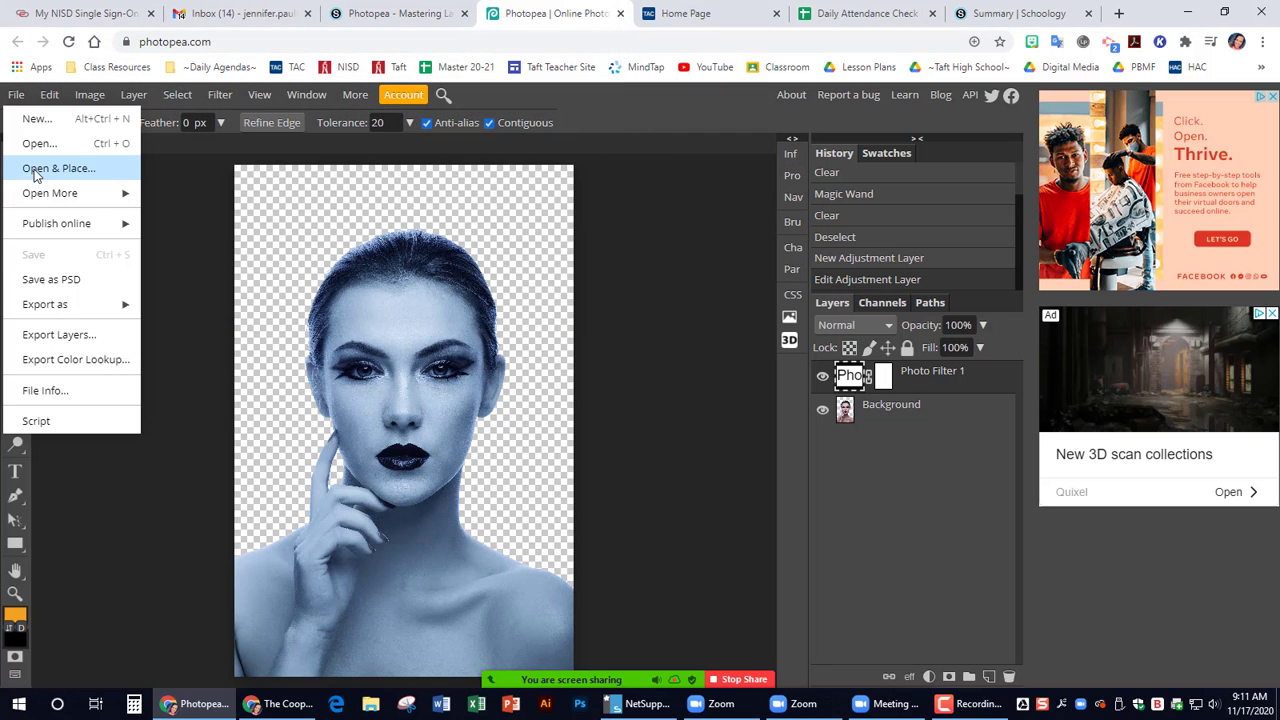
pyautogui.click(35, 172)
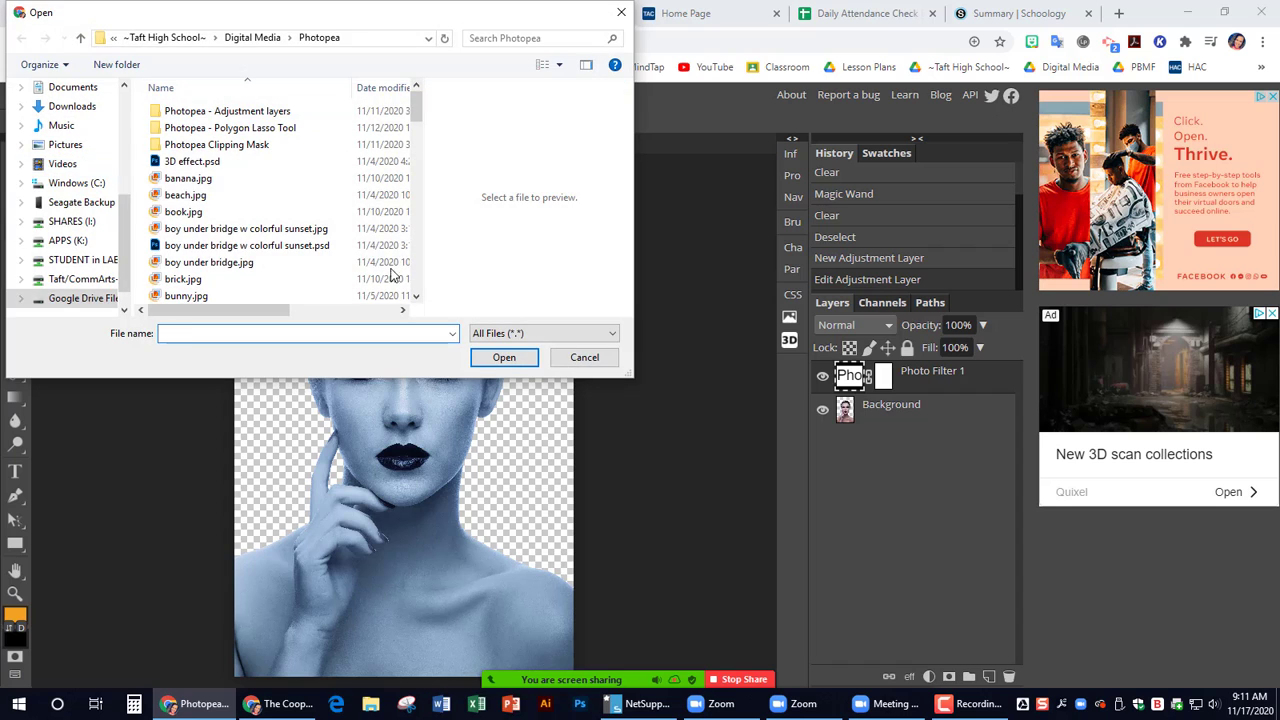
pyautogui.scroll(-2, 270, 225)
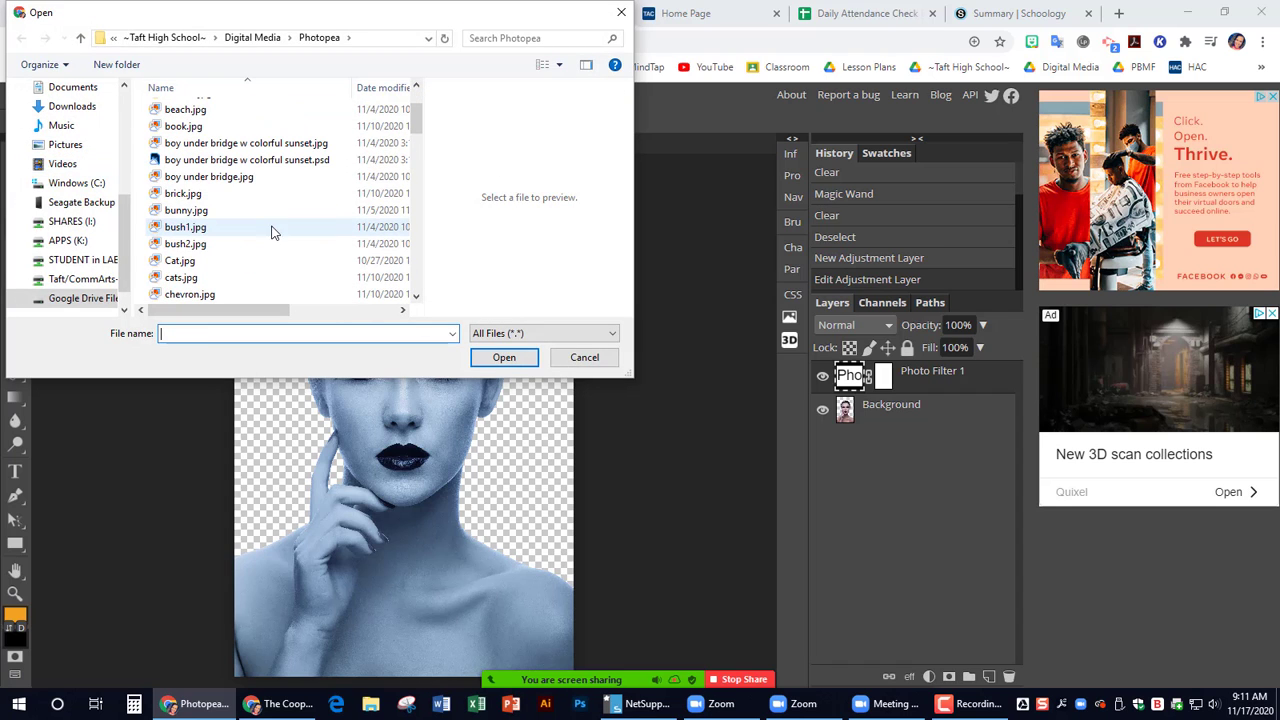
pyautogui.scroll(1, 190, 145)
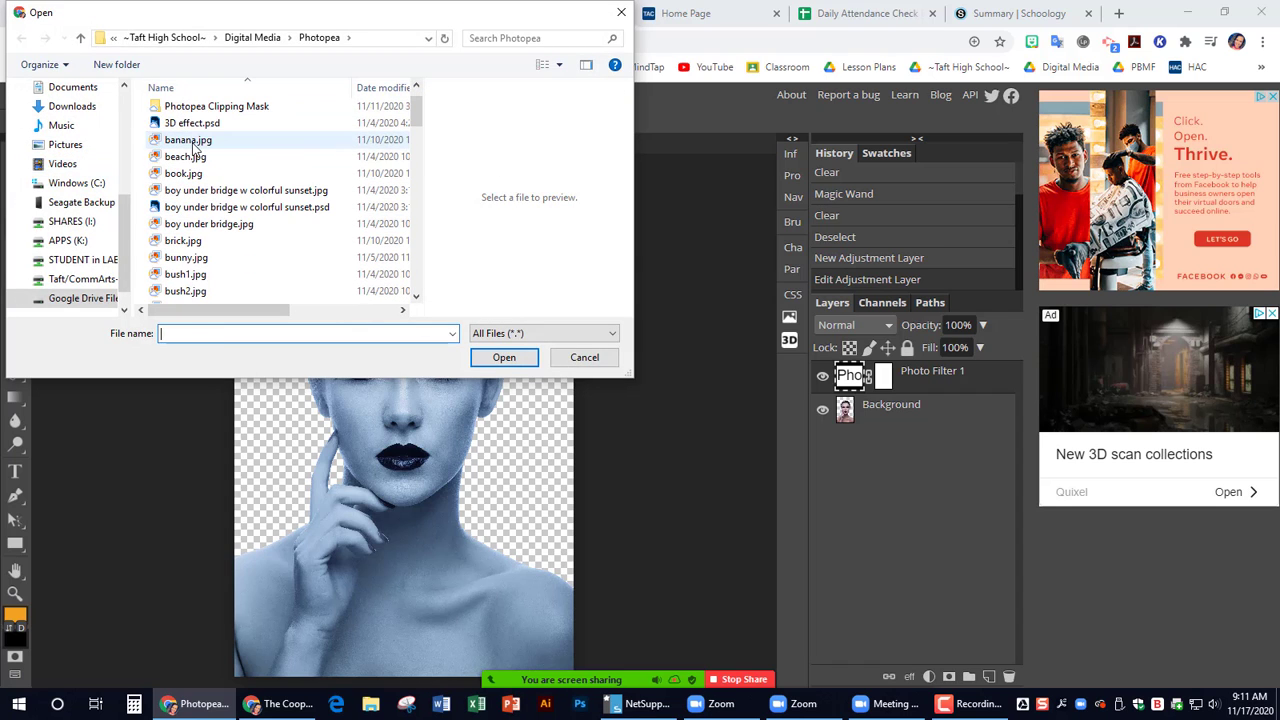
pyautogui.click(188, 140)
pyautogui.click(505, 357)
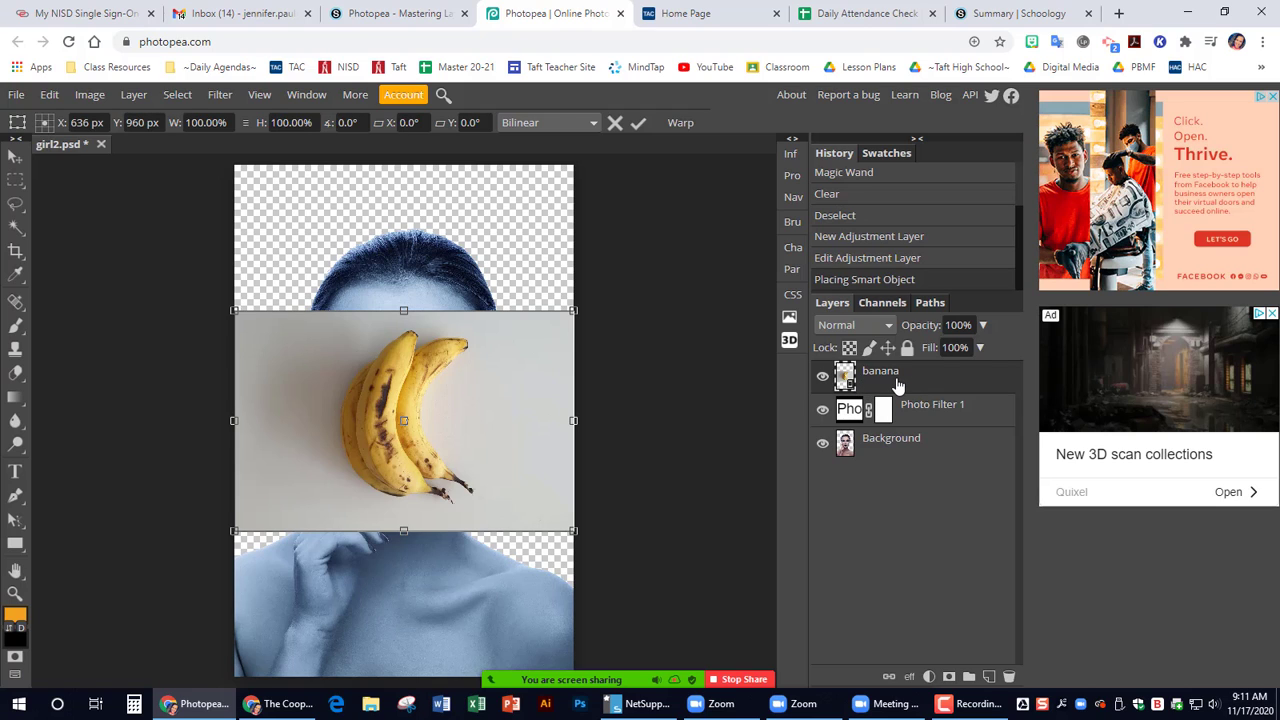
# Try the banana layer beneath the Photo Filter adjustment, and return it to the top of the layer stack.
pyautogui.moveTo(897, 378); pyautogui.dragTo(899, 420)
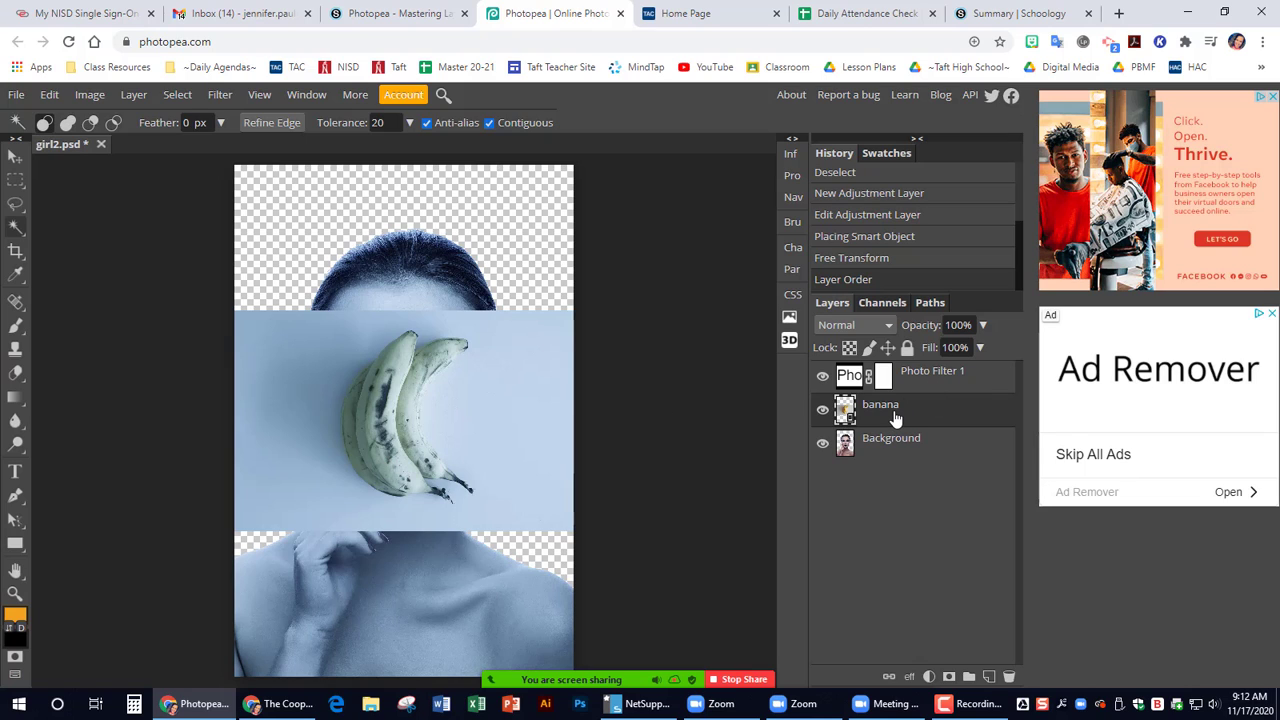
pyautogui.moveTo(894, 416); pyautogui.dragTo(882, 367)
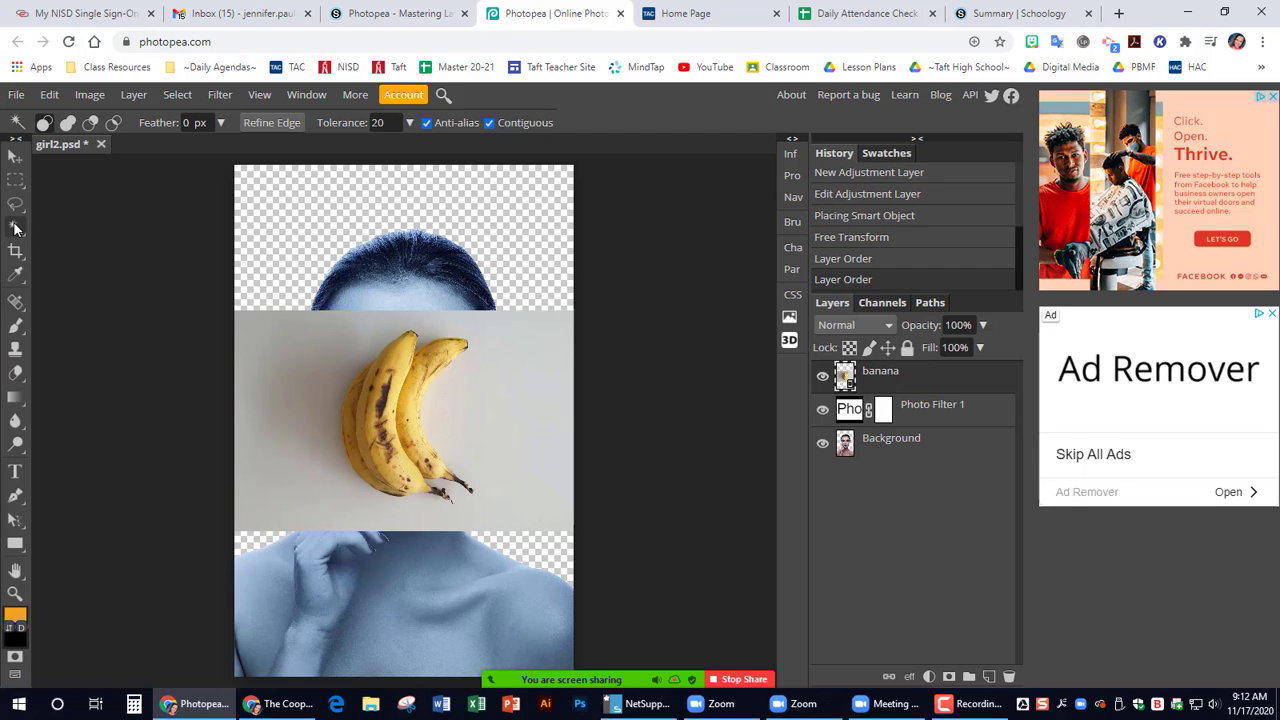
# Select the grey backdrop to the right of the bananas with the Magic Wand, rasterize the banana layer and clear the selected area.
pyautogui.click(503, 425)
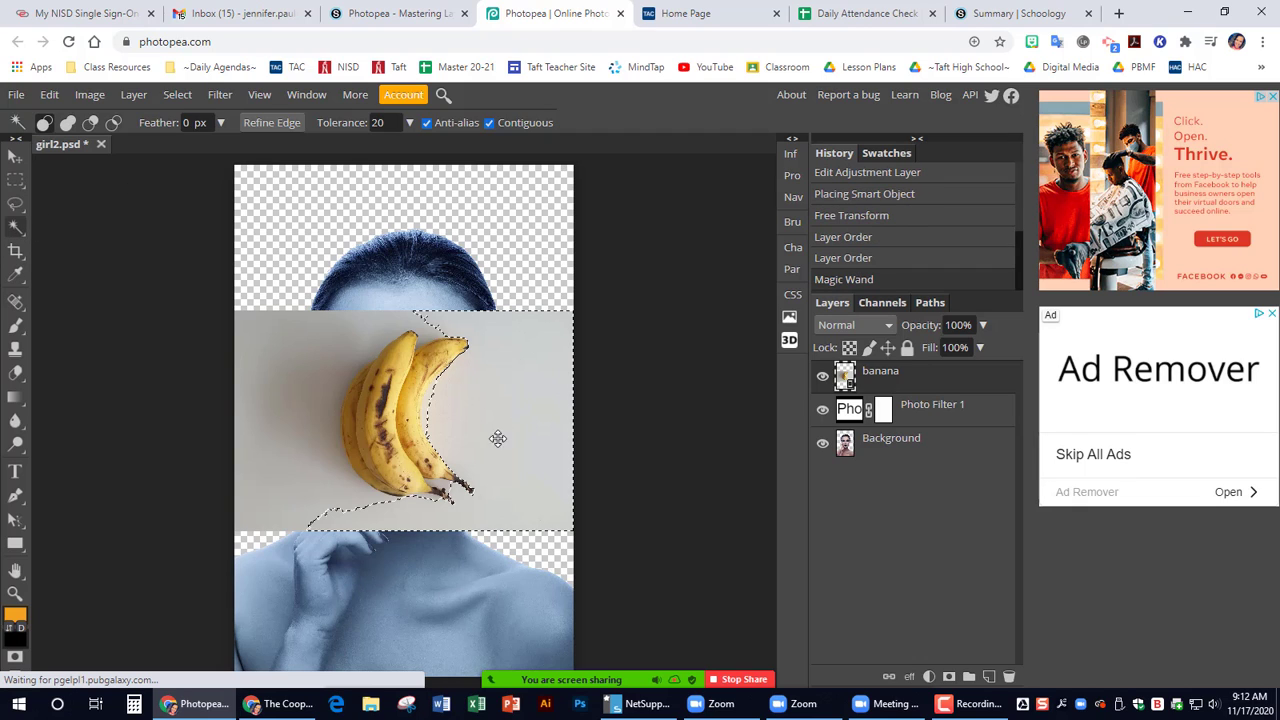
pyautogui.press('Delete')
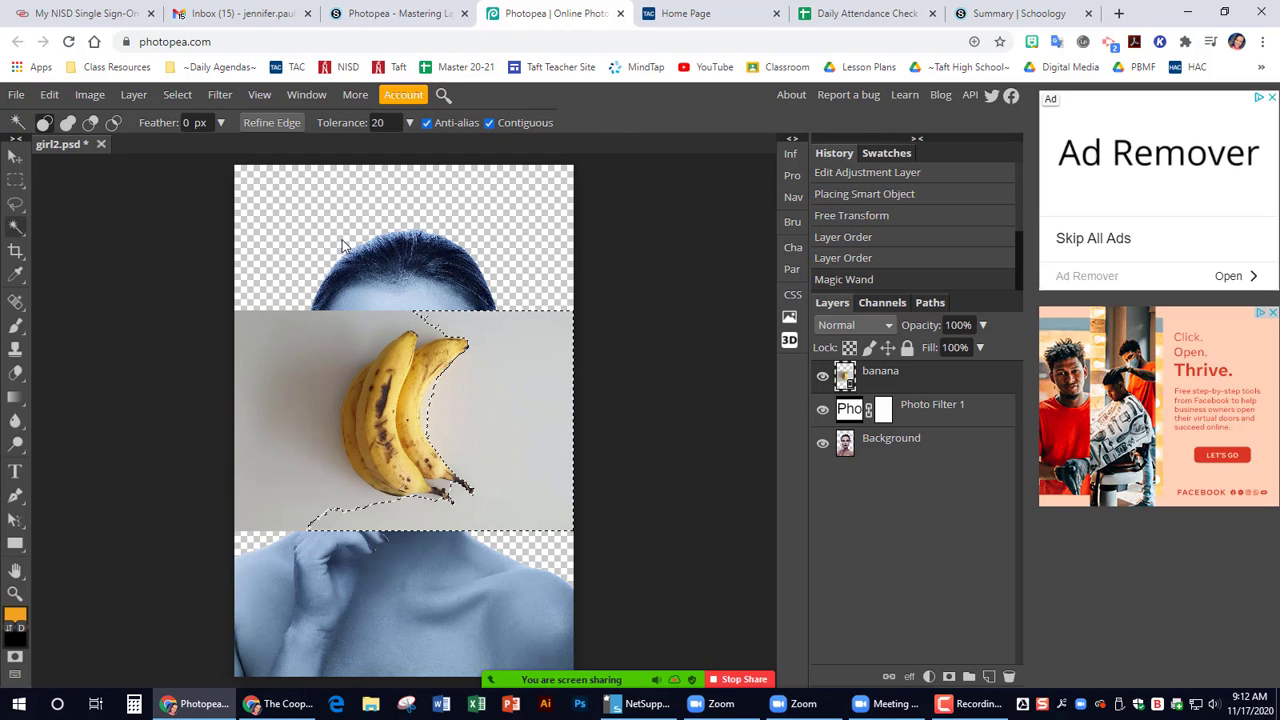
pyautogui.click(144, 97)
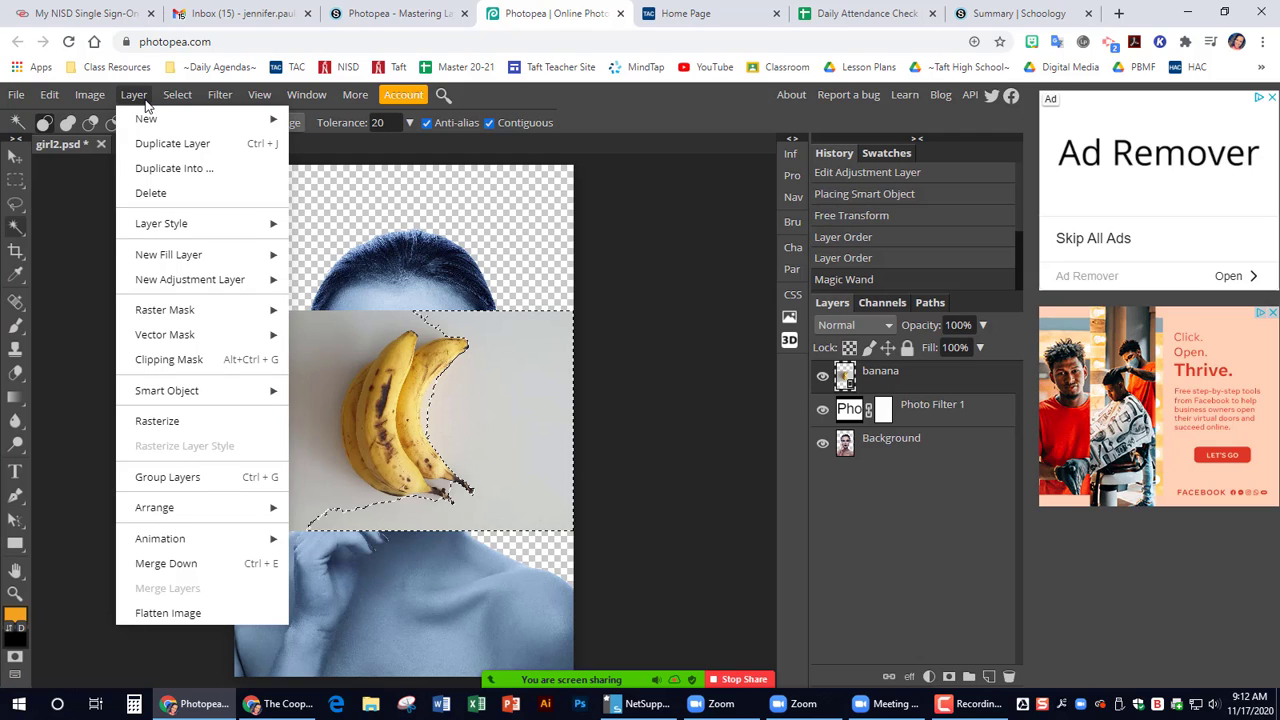
pyautogui.click(204, 424)
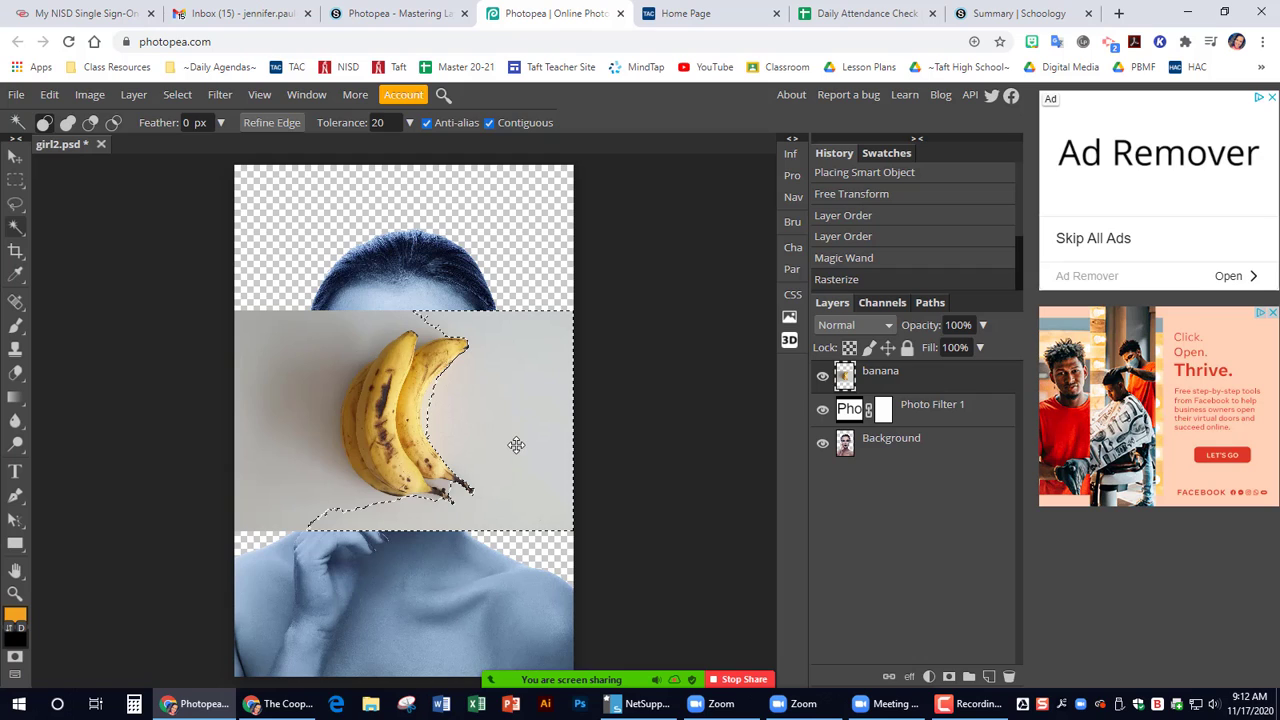
pyautogui.press('Delete')
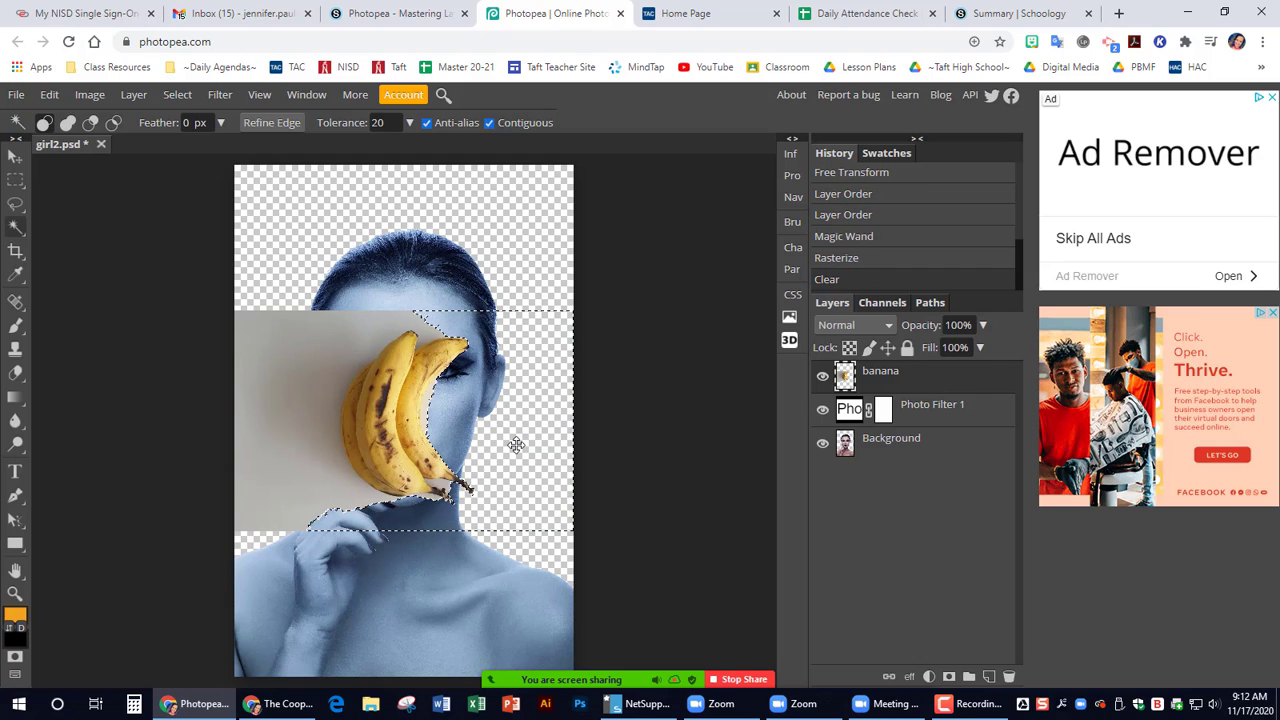
# Hide the Background layer and clear the large grey areas to the left of and above the bananas with the Magic Wand.
pyautogui.click(822, 444)
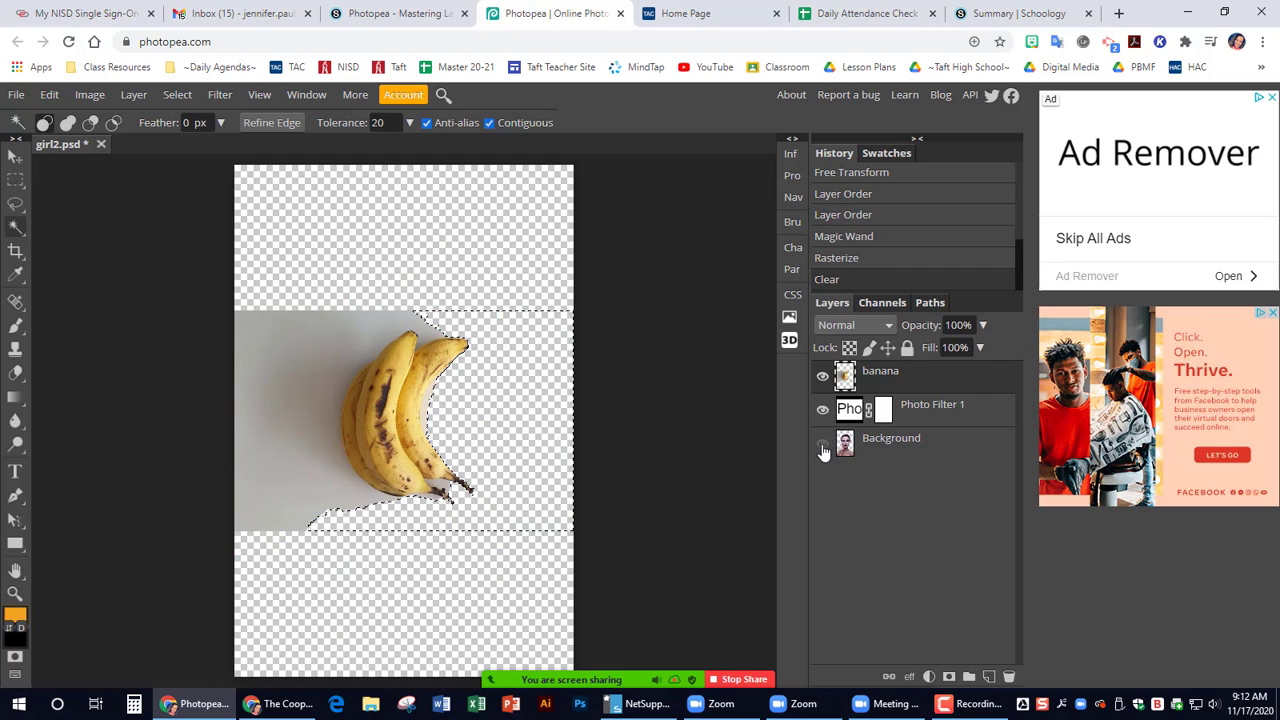
pyautogui.scroll(3, 176, 428)
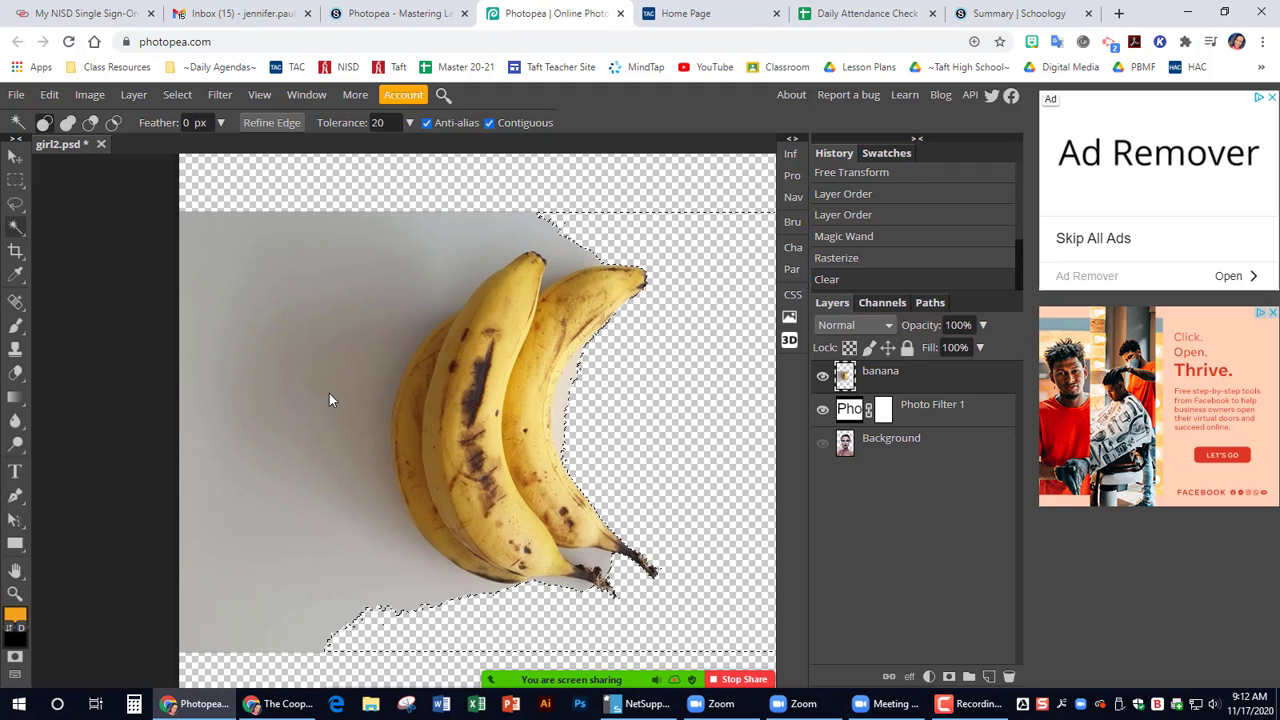
pyautogui.click(322, 397)
pyautogui.press('Delete')
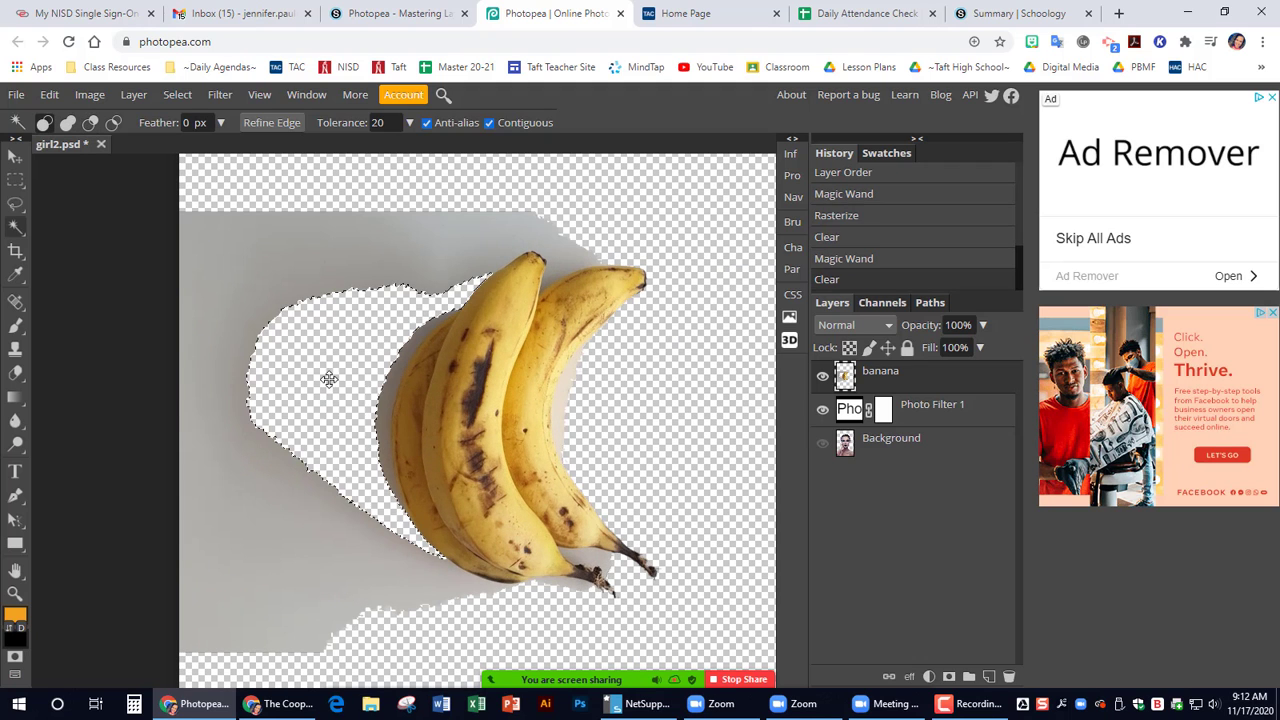
pyautogui.click(459, 257)
pyautogui.press('Delete')
pyautogui.click(533, 232)
pyautogui.press('Delete')
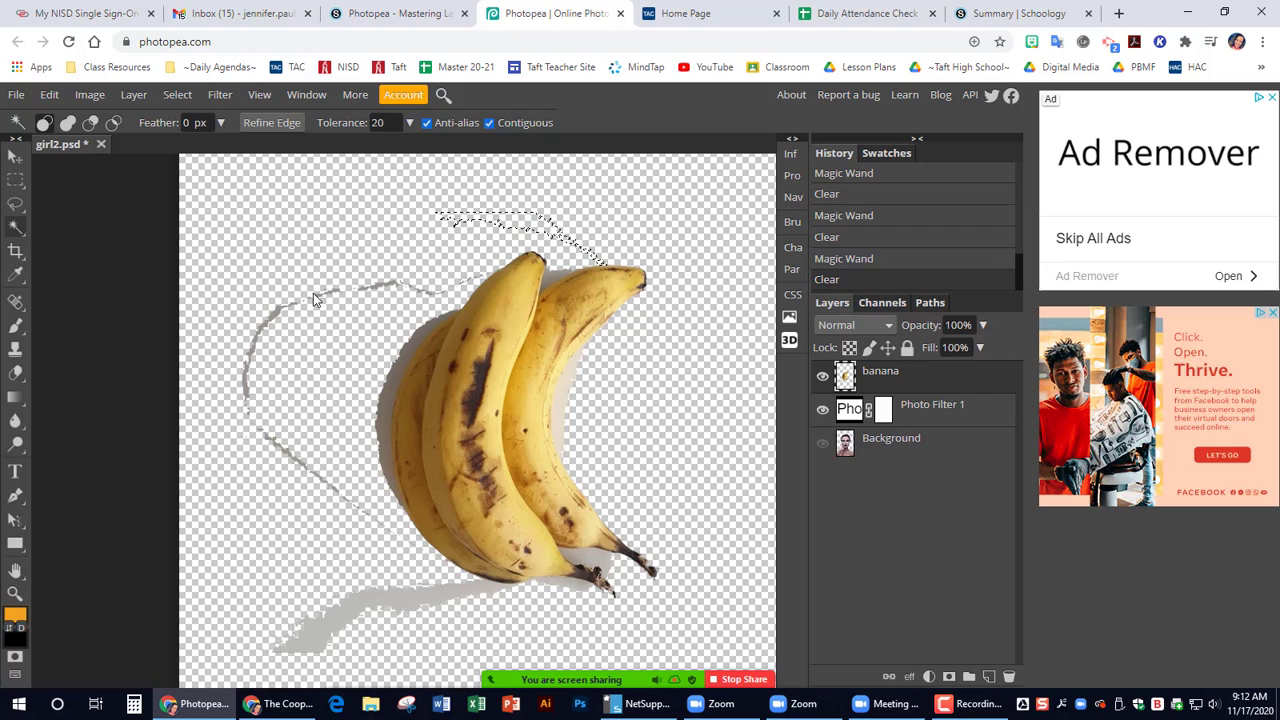
# Clear the remaining grey patches below the bananas, along their sides, and between the tips and stems with the Magic Wand.
pyautogui.click(392, 587)
pyautogui.press('Delete')
pyautogui.click(378, 408)
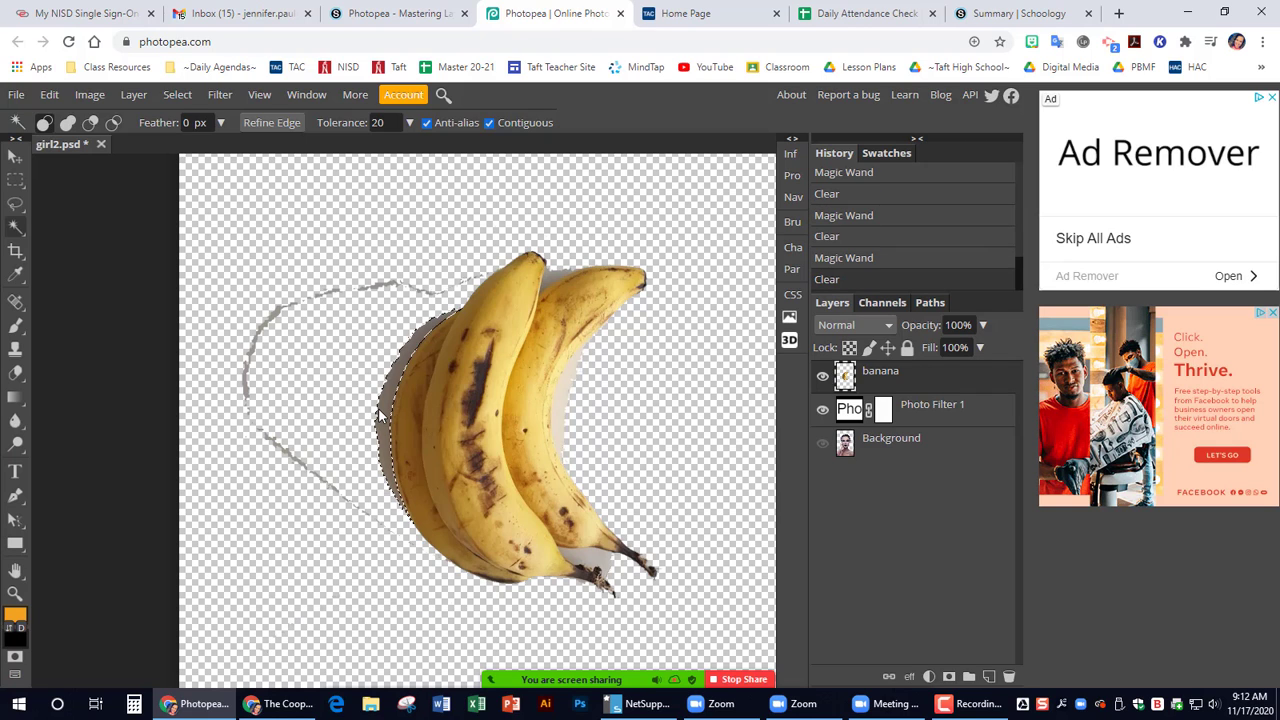
pyautogui.press('Delete')
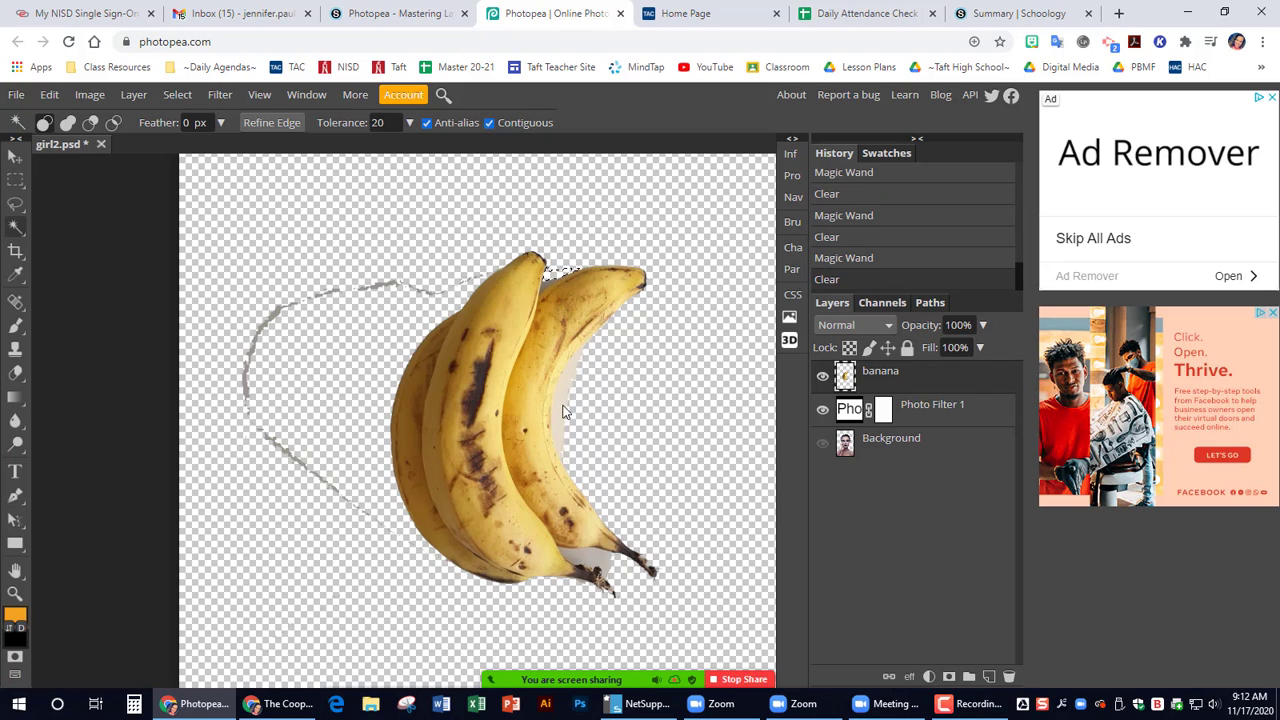
pyautogui.click(566, 405)
pyautogui.press('Delete')
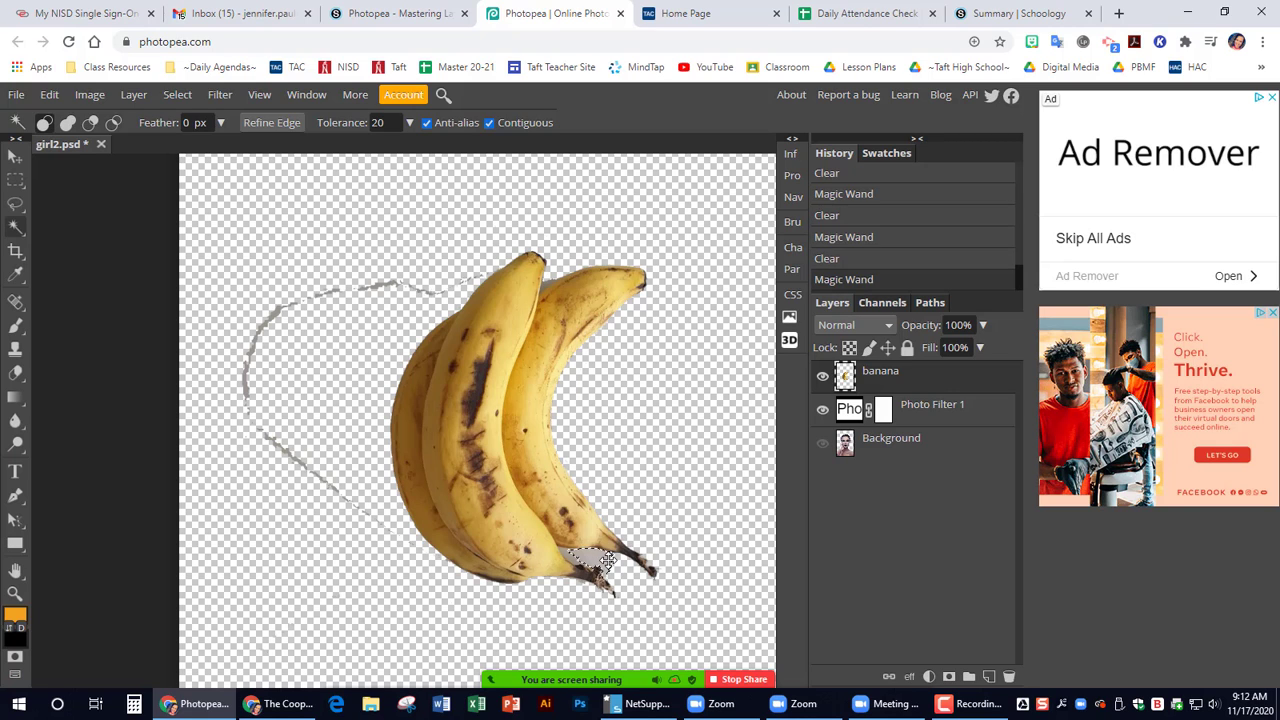
pyautogui.click(585, 558)
pyautogui.press('Delete')
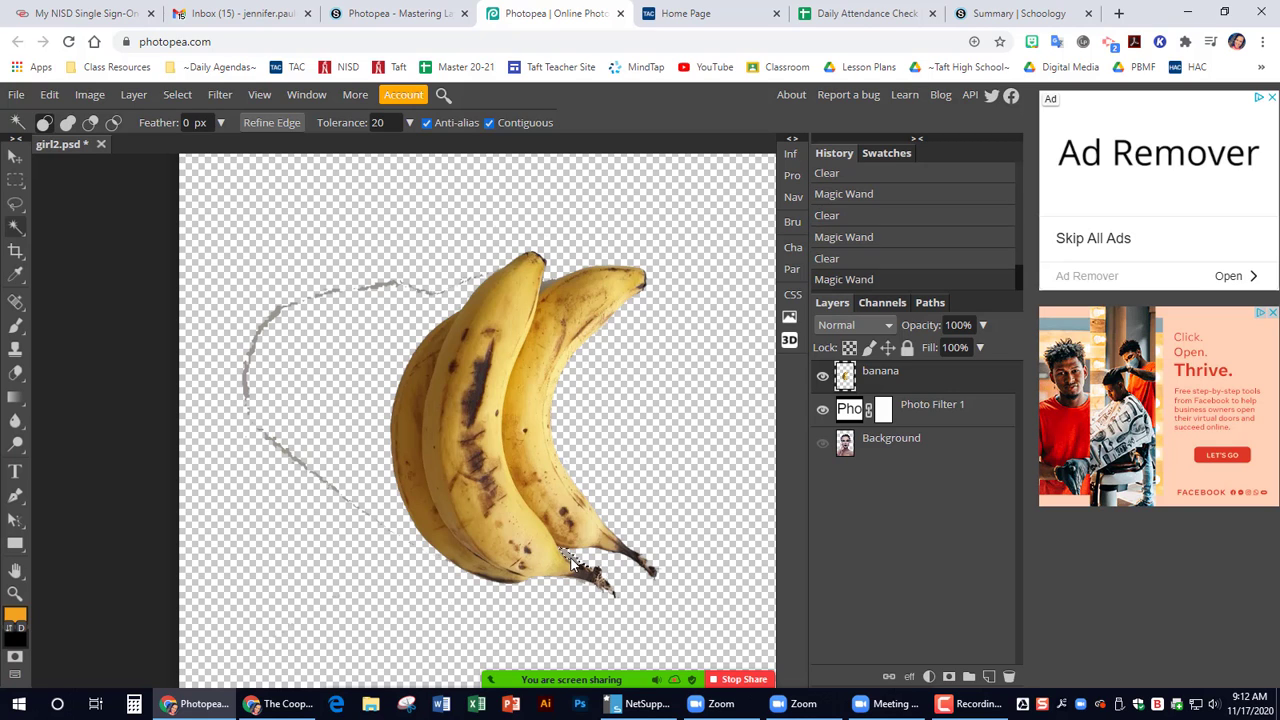
pyautogui.click(608, 577)
pyautogui.click(546, 282)
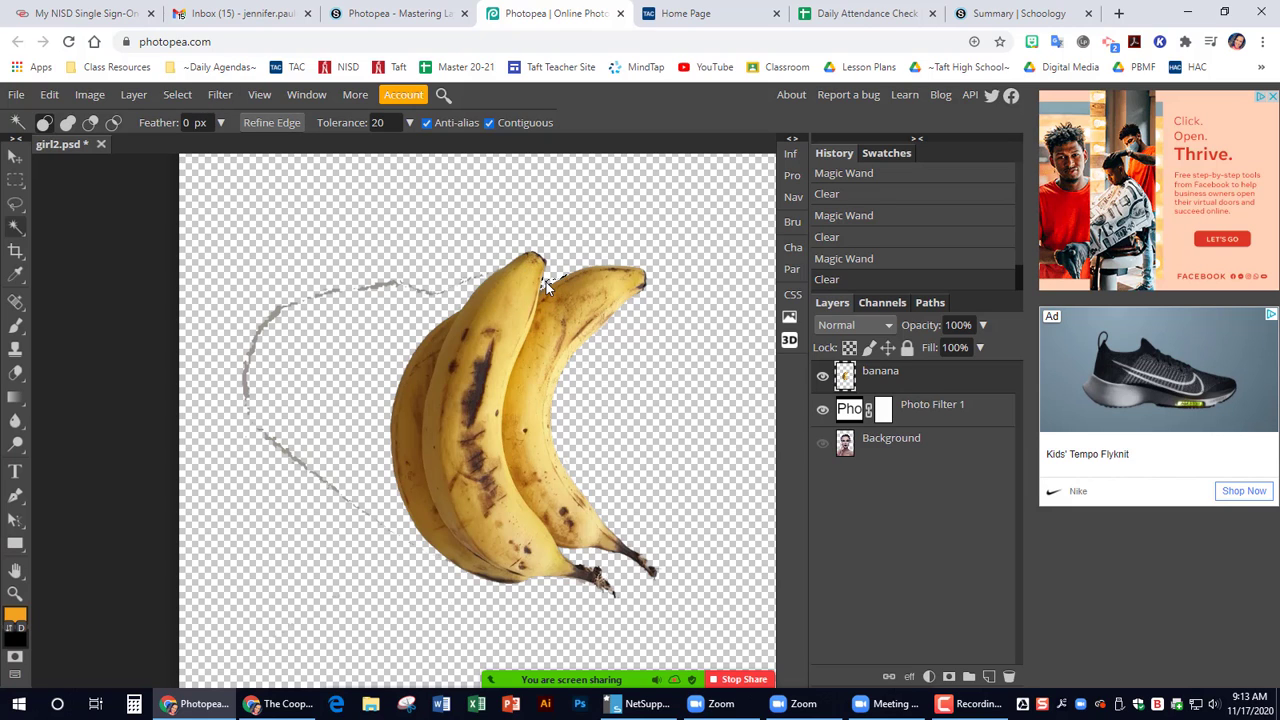
# Deselect, and erase the leftover grey outline to the left of the bananas with a 50 px Eraser.
pyautogui.click(166, 100)
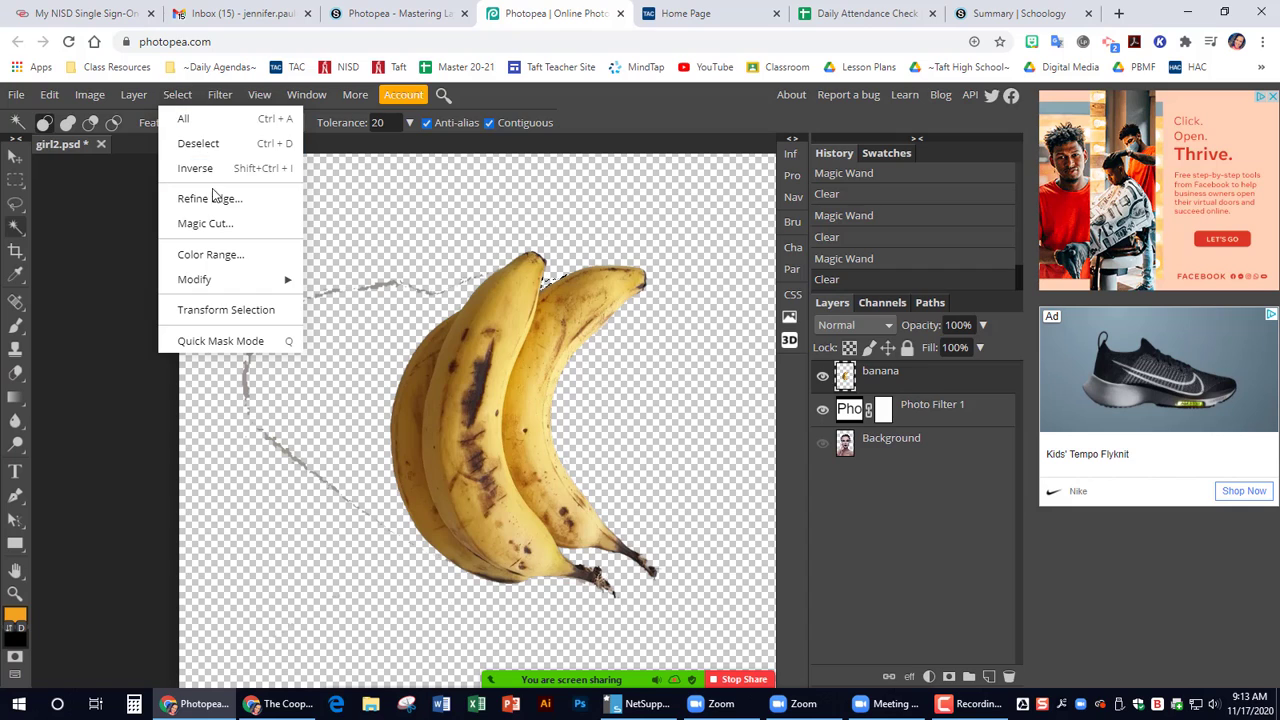
pyautogui.click(210, 142)
pyautogui.click(15, 373)
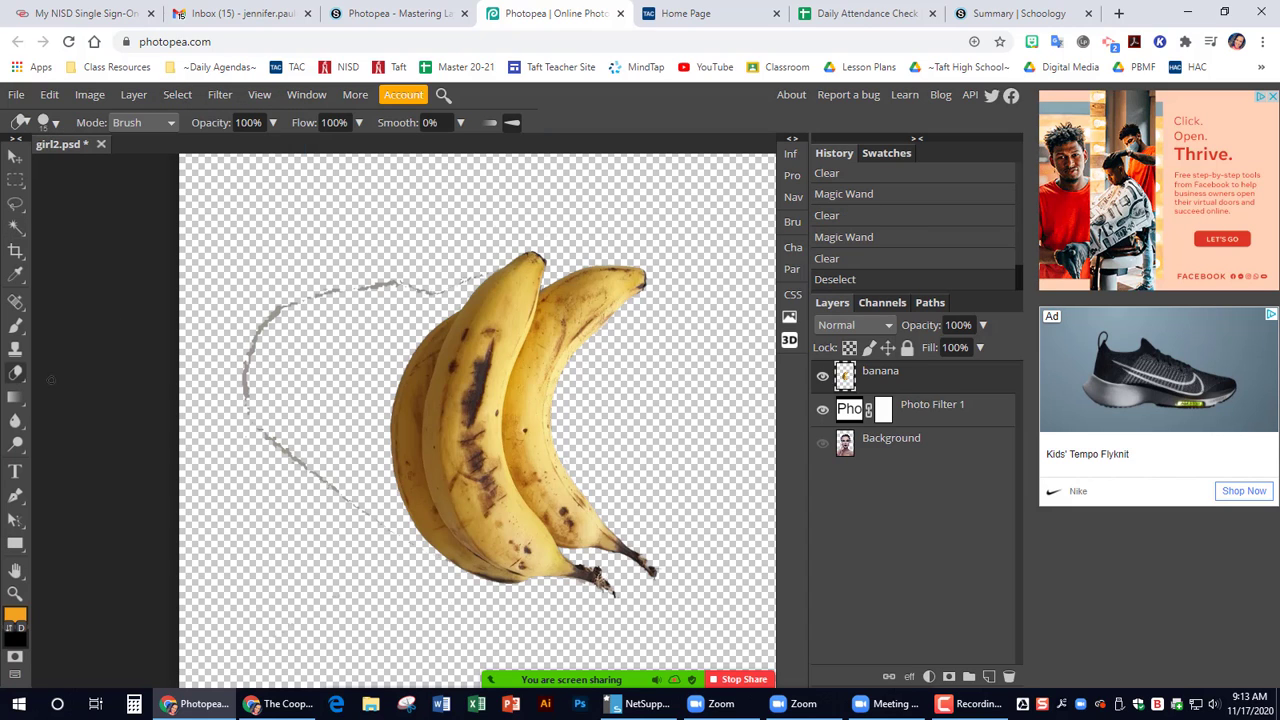
pyautogui.click(50, 124)
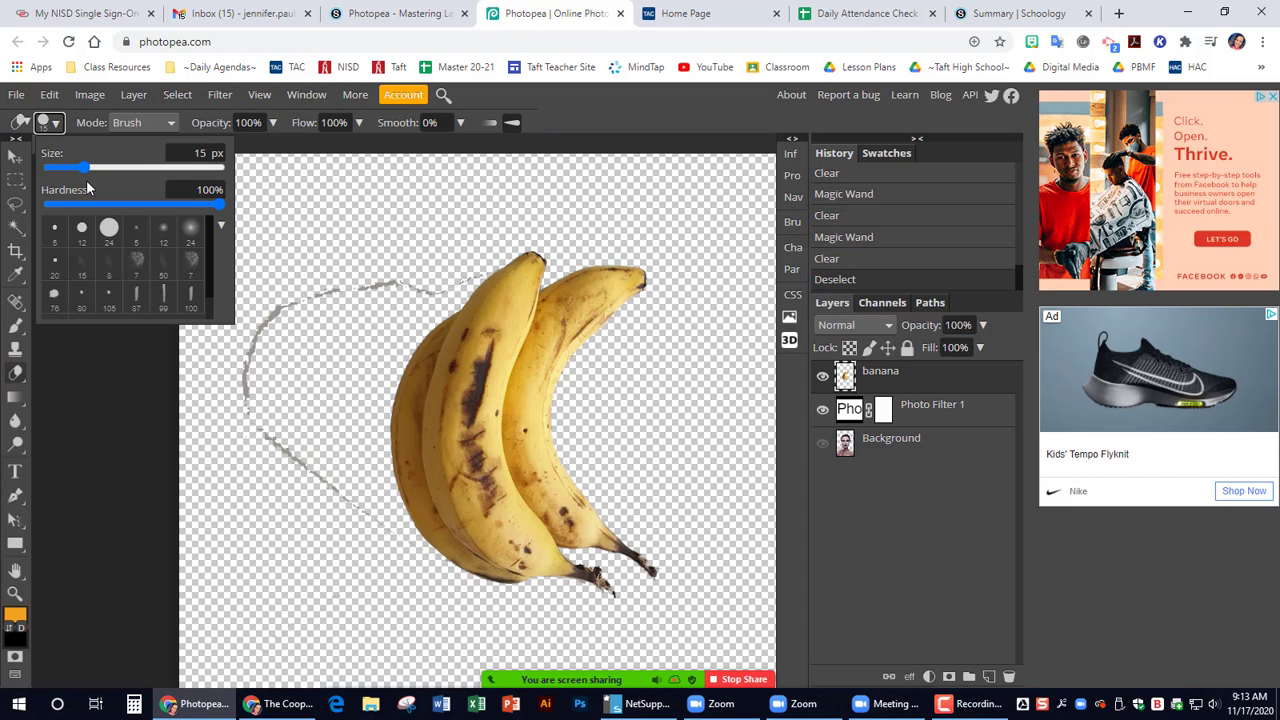
pyautogui.click(474, 267)
pyautogui.moveTo(474, 267)
pyautogui.mouseDown()
pyautogui.moveTo(446, 287)
pyautogui.moveTo(364, 284)
pyautogui.moveTo(289, 304)
pyautogui.moveTo(254, 321)
pyautogui.moveTo(241, 353)
pyautogui.moveTo(245, 408)
pyautogui.moveTo(344, 483)
pyautogui.moveTo(432, 576)
pyautogui.moveTo(380, 531)
pyautogui.mouseUp()
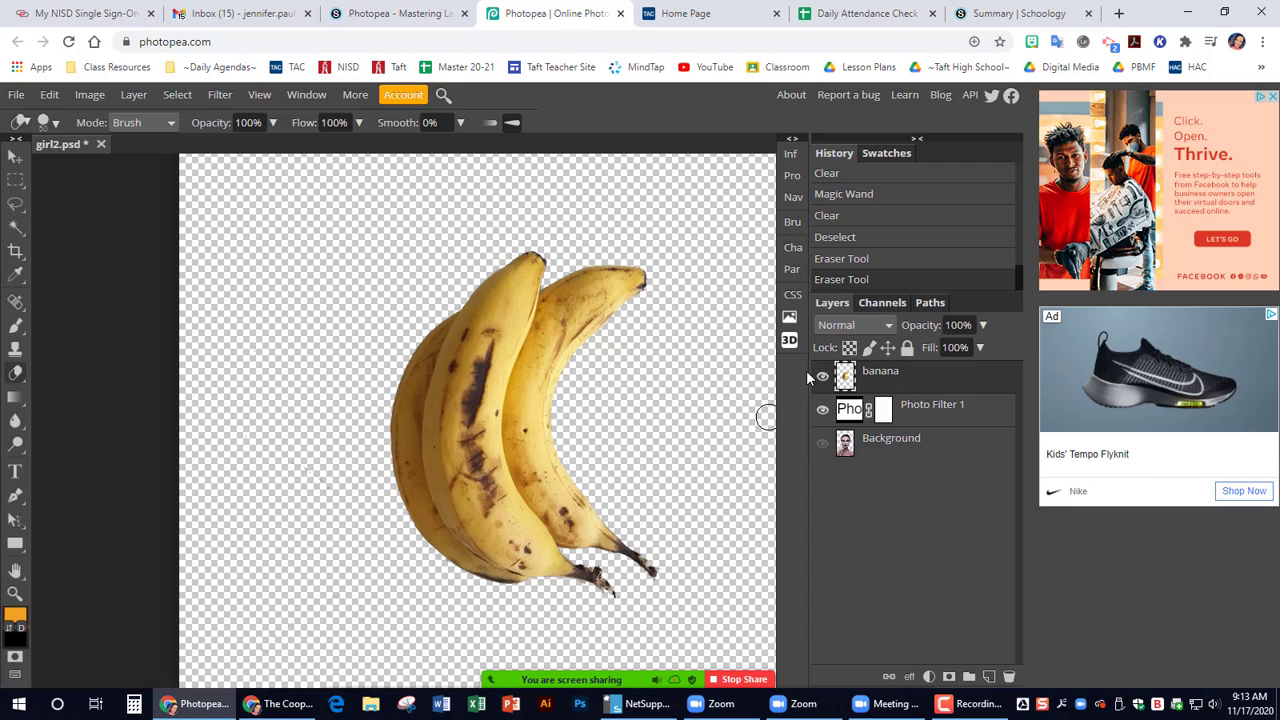
# Show the Background layer again and rotate the bananas about 90° counterclockwise using transform controls.
pyautogui.click(15, 157)
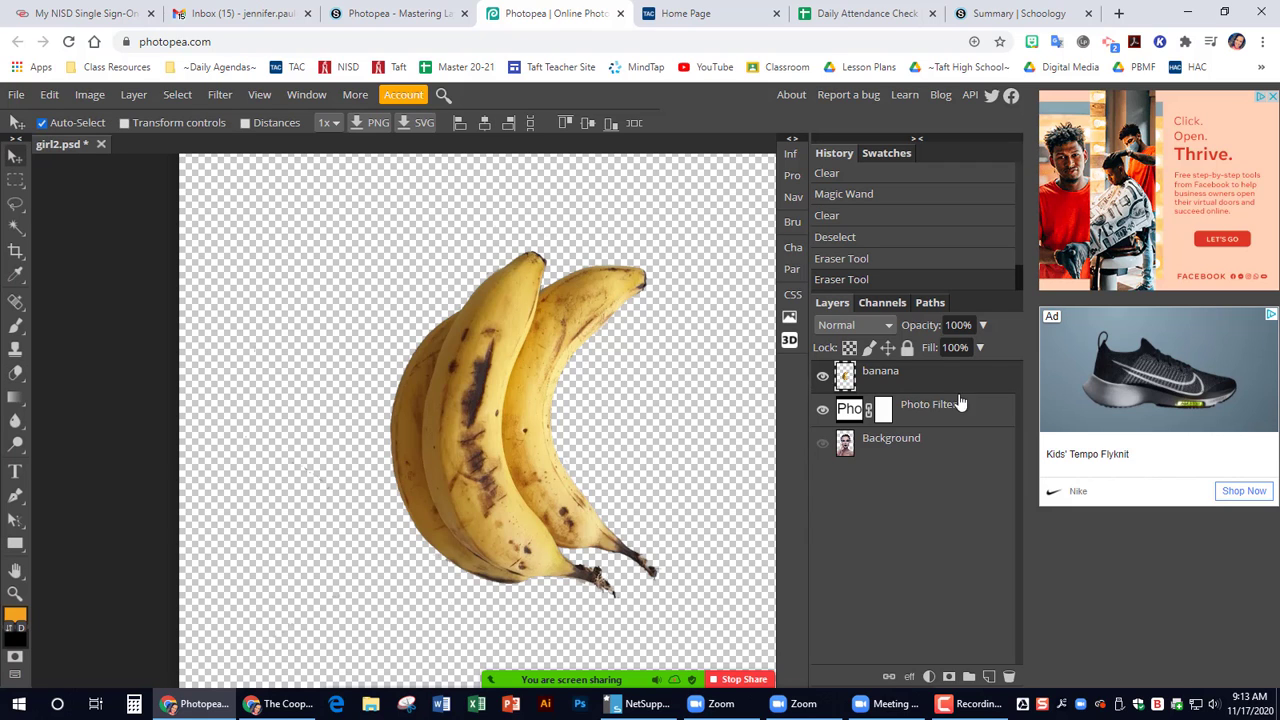
pyautogui.click(823, 443)
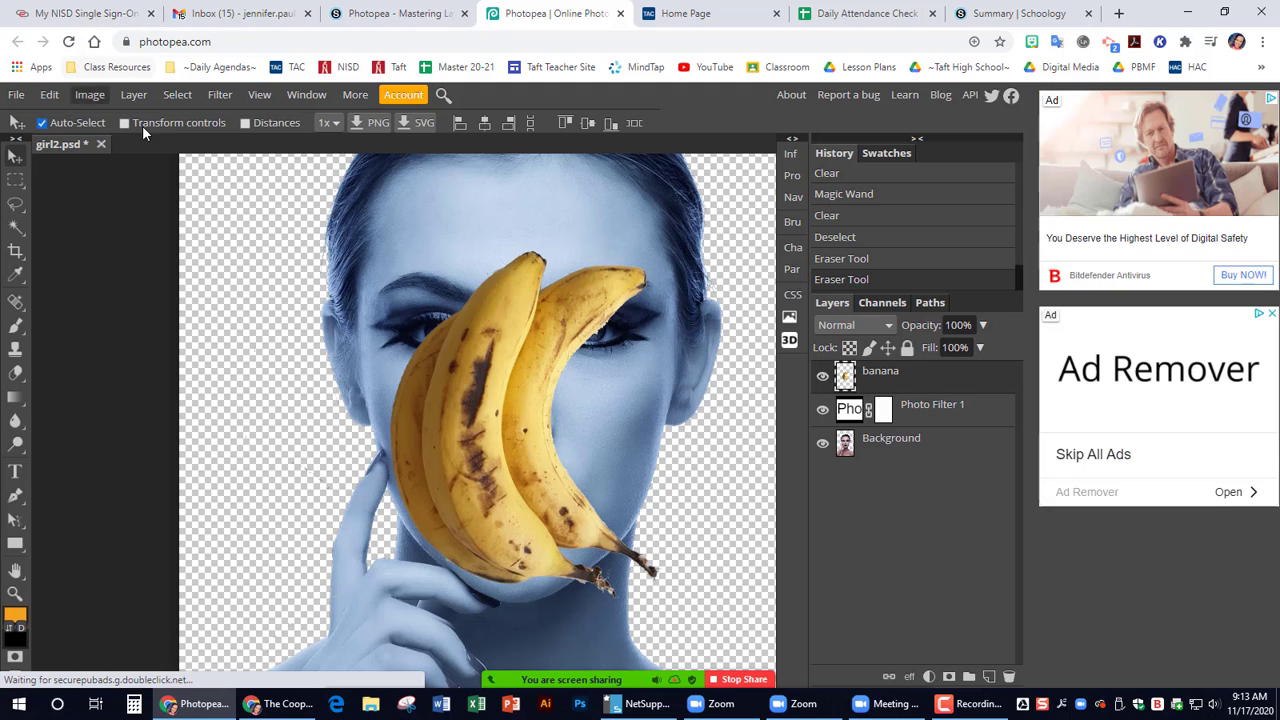
pyautogui.click(140, 124)
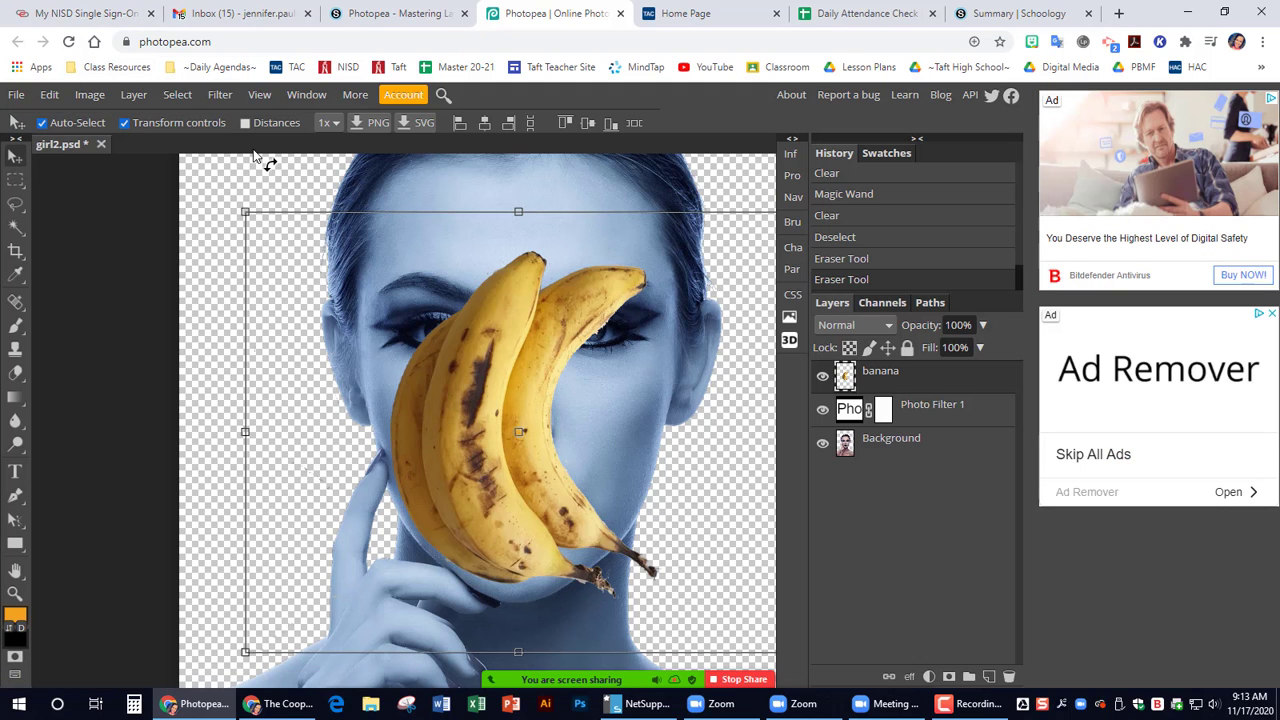
pyautogui.moveTo(241, 199); pyautogui.dragTo(387, 593)
# Erase the stray specks of the banana layer lying over the woman's neck.
pyautogui.scroll(-3, 636, 560)
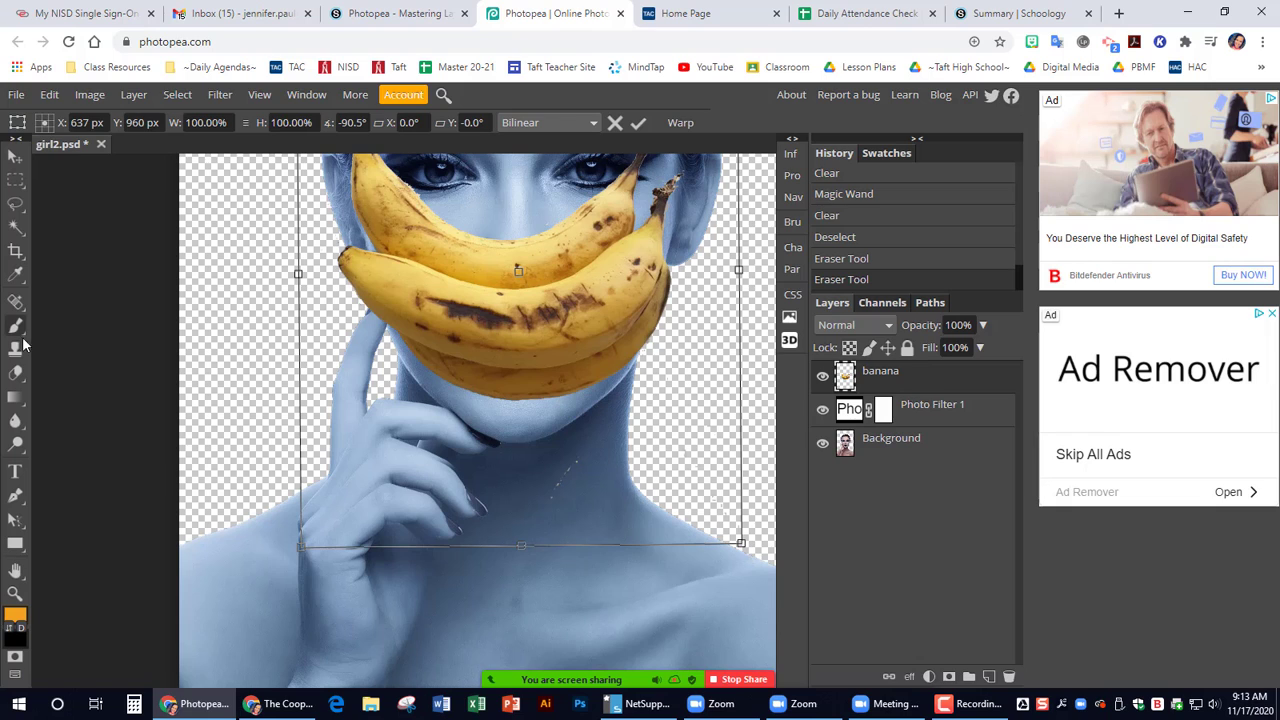
pyautogui.click(16, 372)
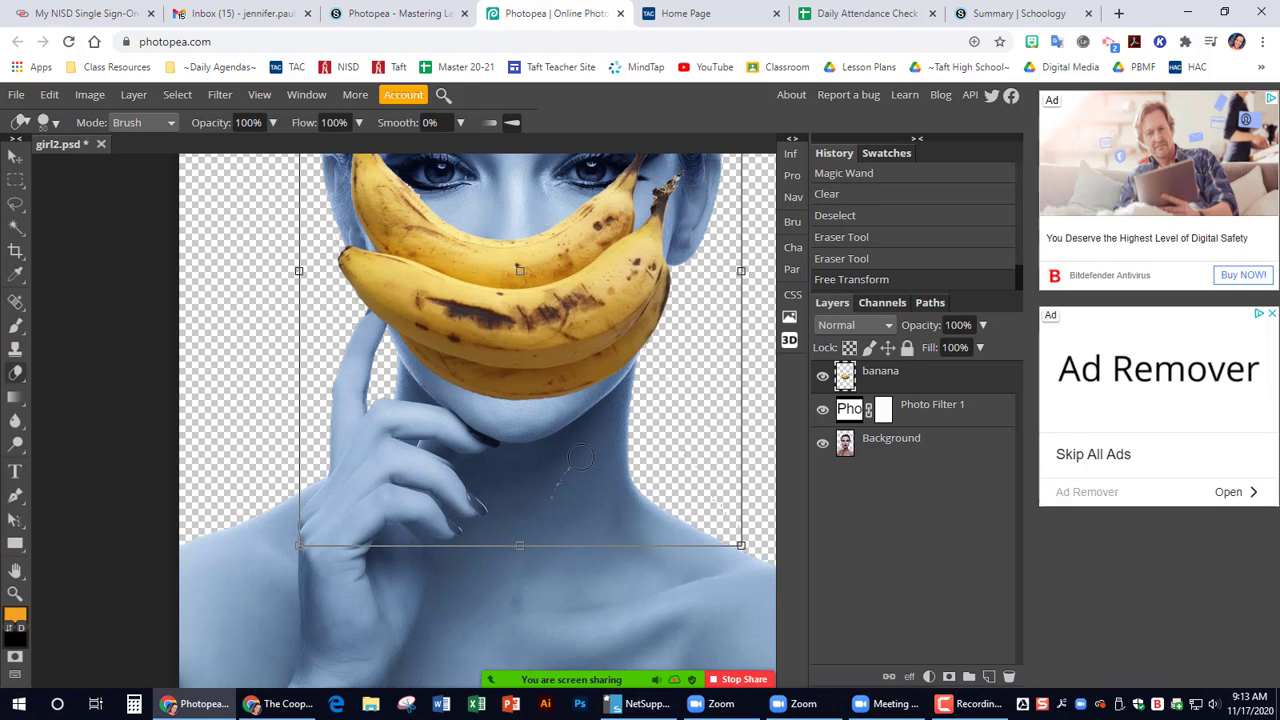
pyautogui.moveTo(546, 501); pyautogui.dragTo(544, 503)
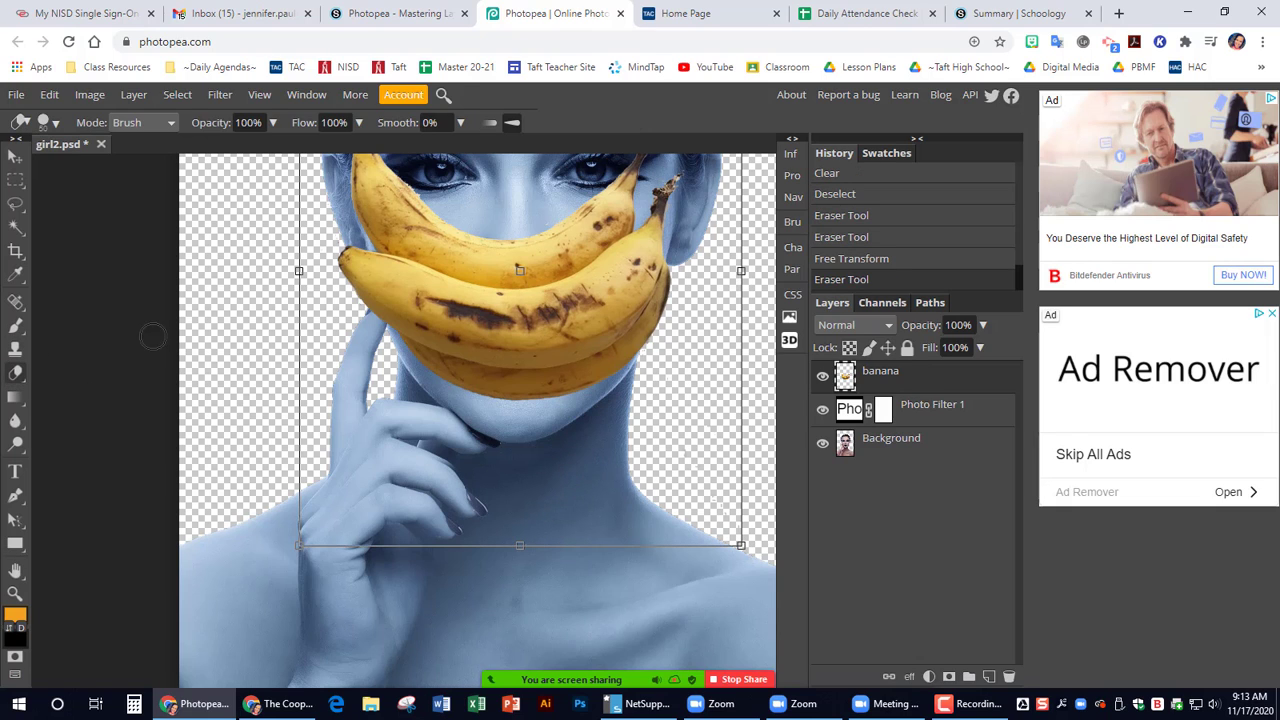
# Enlarge the bananas to about 116% and position them like a smile over the lower face, then turn off the transform controls.
pyautogui.click(15, 156)
pyautogui.scroll(3, 470, 292)
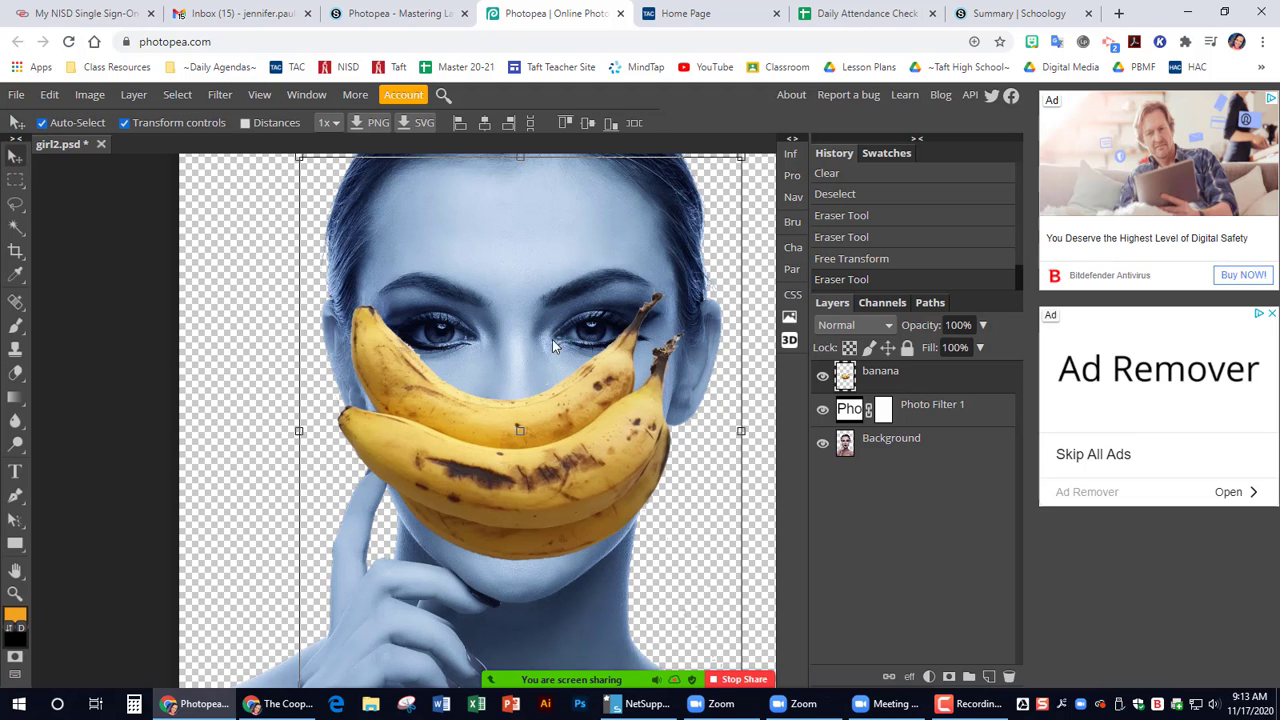
pyautogui.scroll(2, 552, 339)
pyautogui.moveTo(300, 240); pyautogui.dragTo(226, 159)
pyautogui.moveTo(570, 526); pyautogui.dragTo(613, 588)
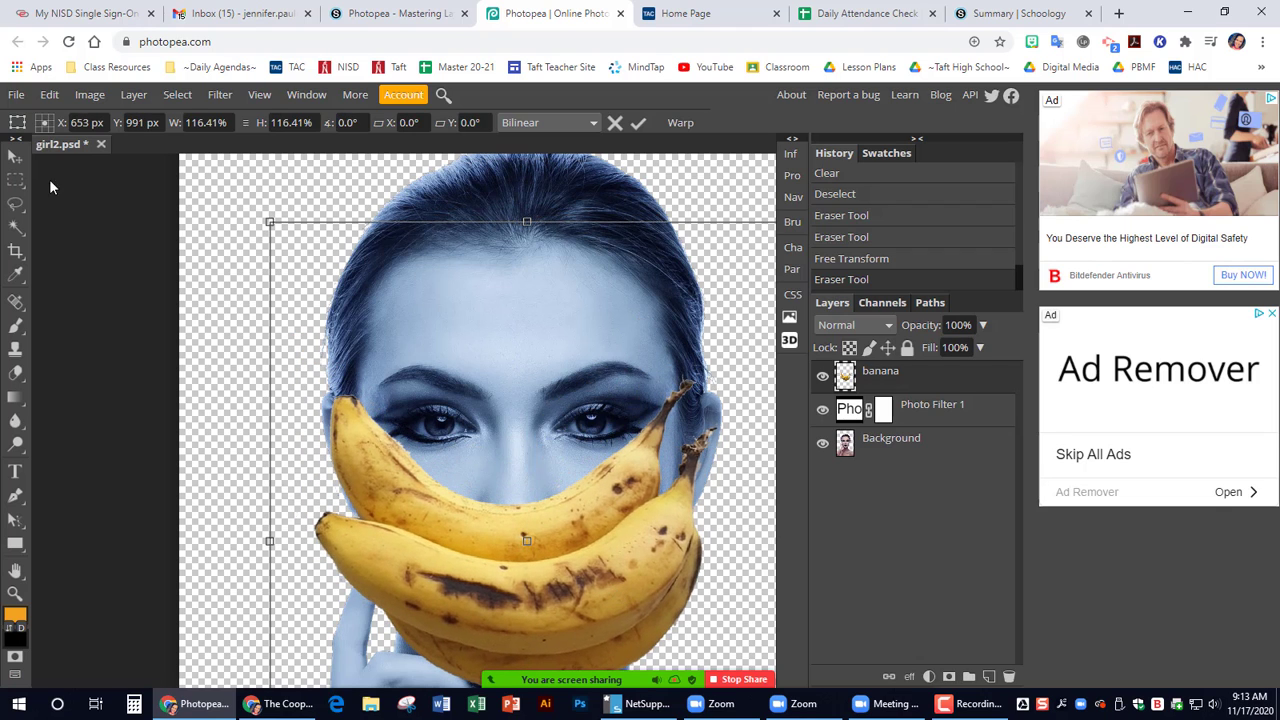
pyautogui.click(15, 155)
pyautogui.click(141, 125)
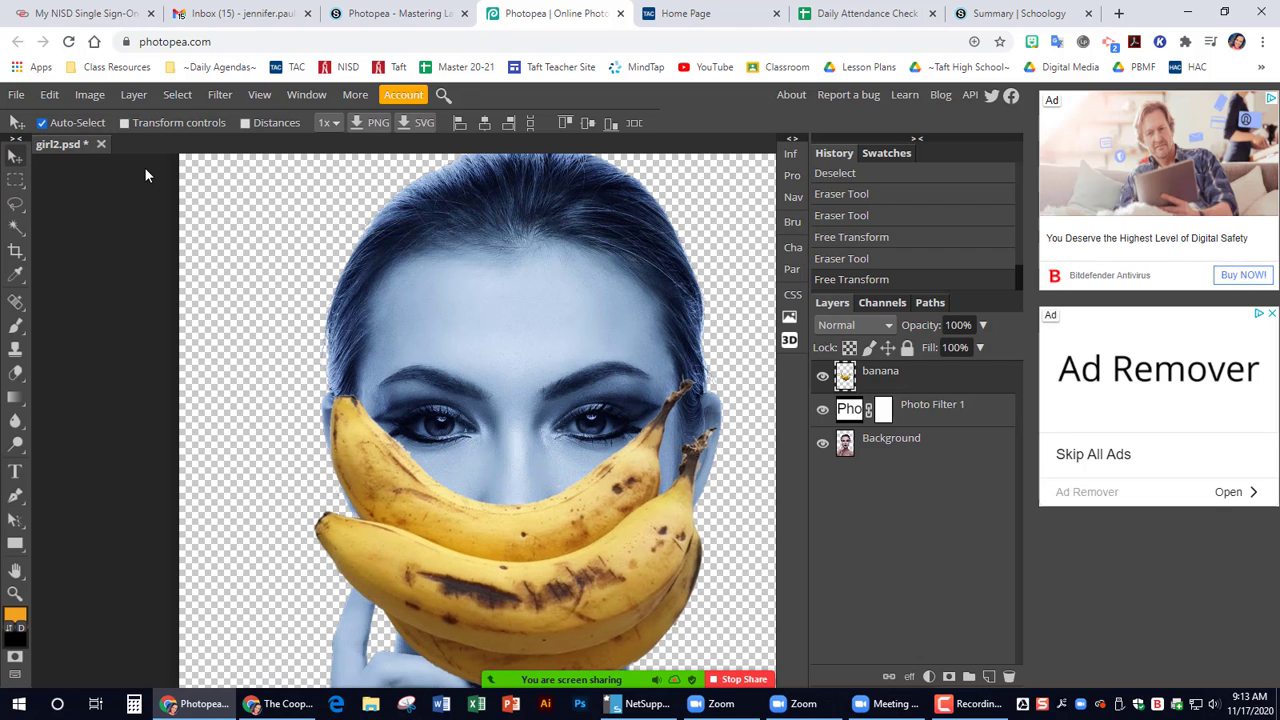
pyautogui.hscroll(3, 160, 272)
pyautogui.scroll(-1, 285, 291)
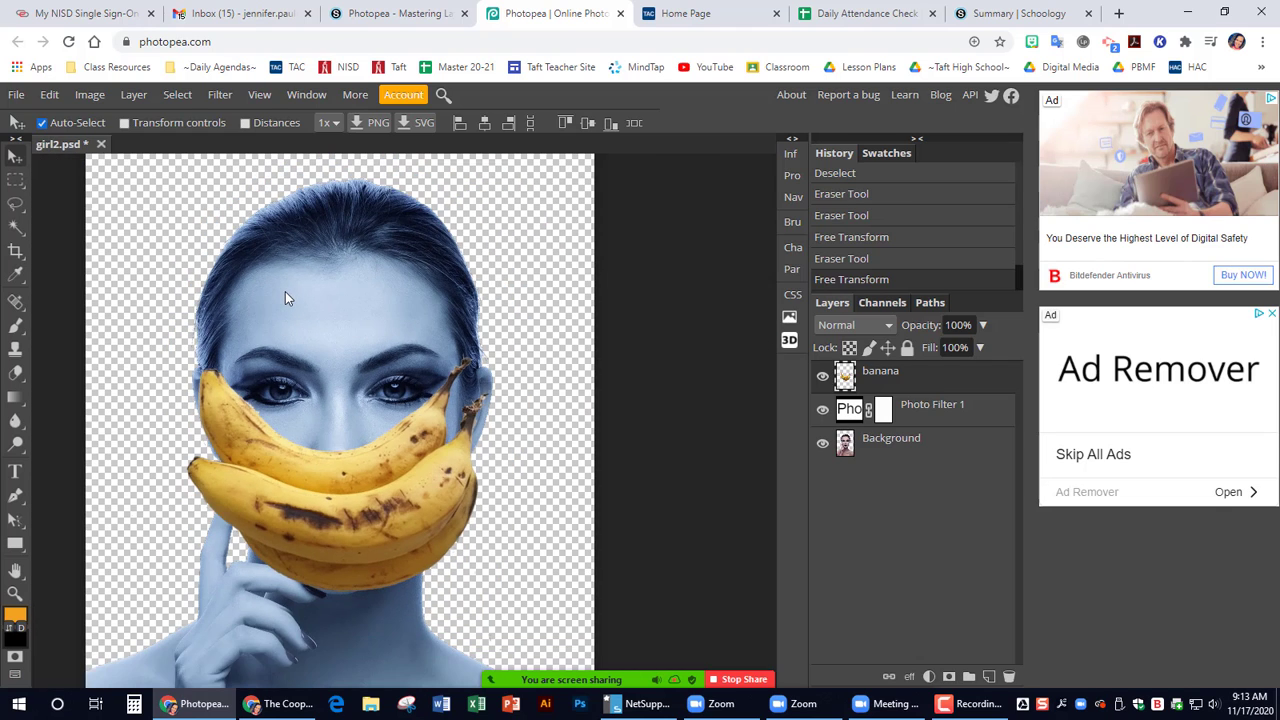
# Place clouds.jpg from the Photopea folder into the portrait document.
pyautogui.scroll(-2, 307, 285)
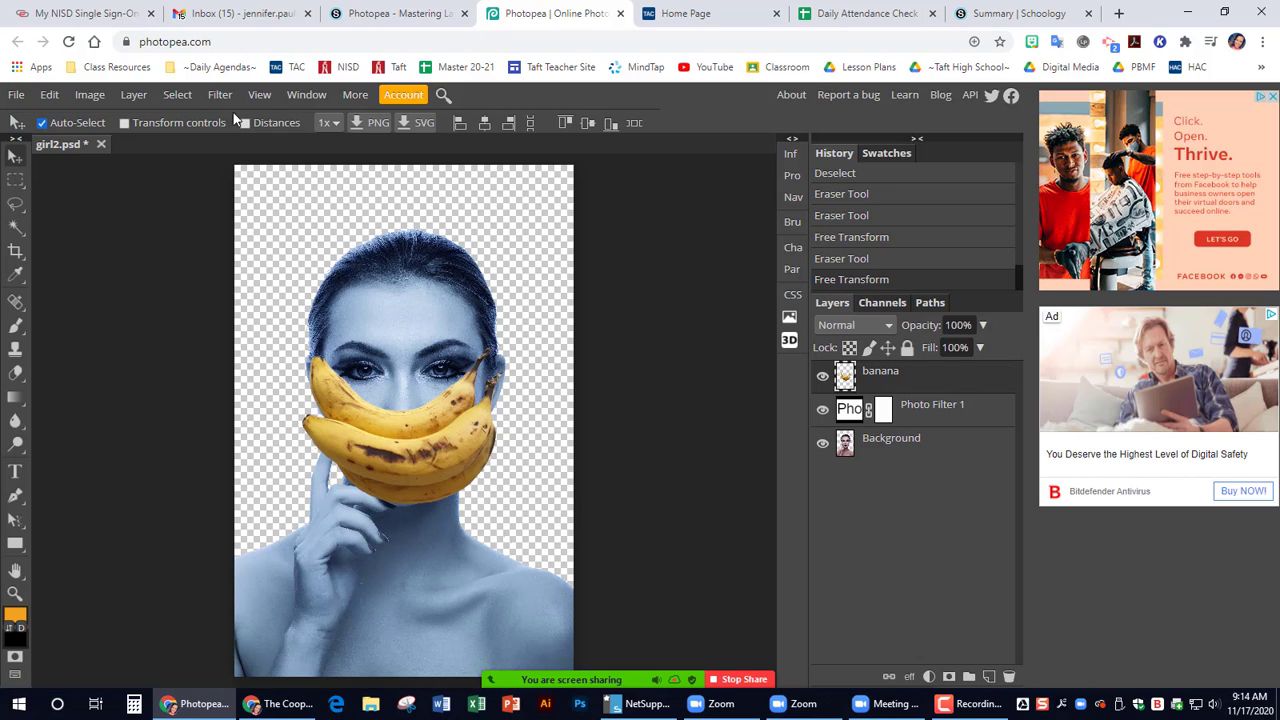
pyautogui.click(20, 96)
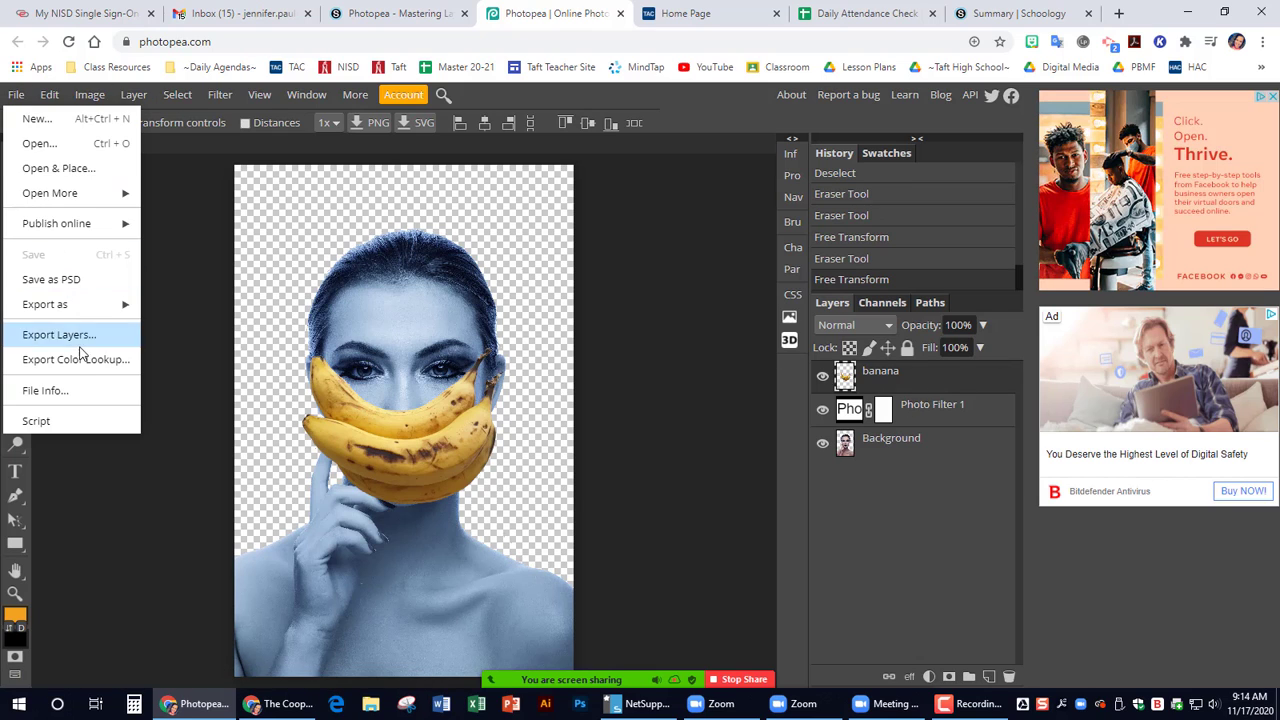
pyautogui.click(60, 166)
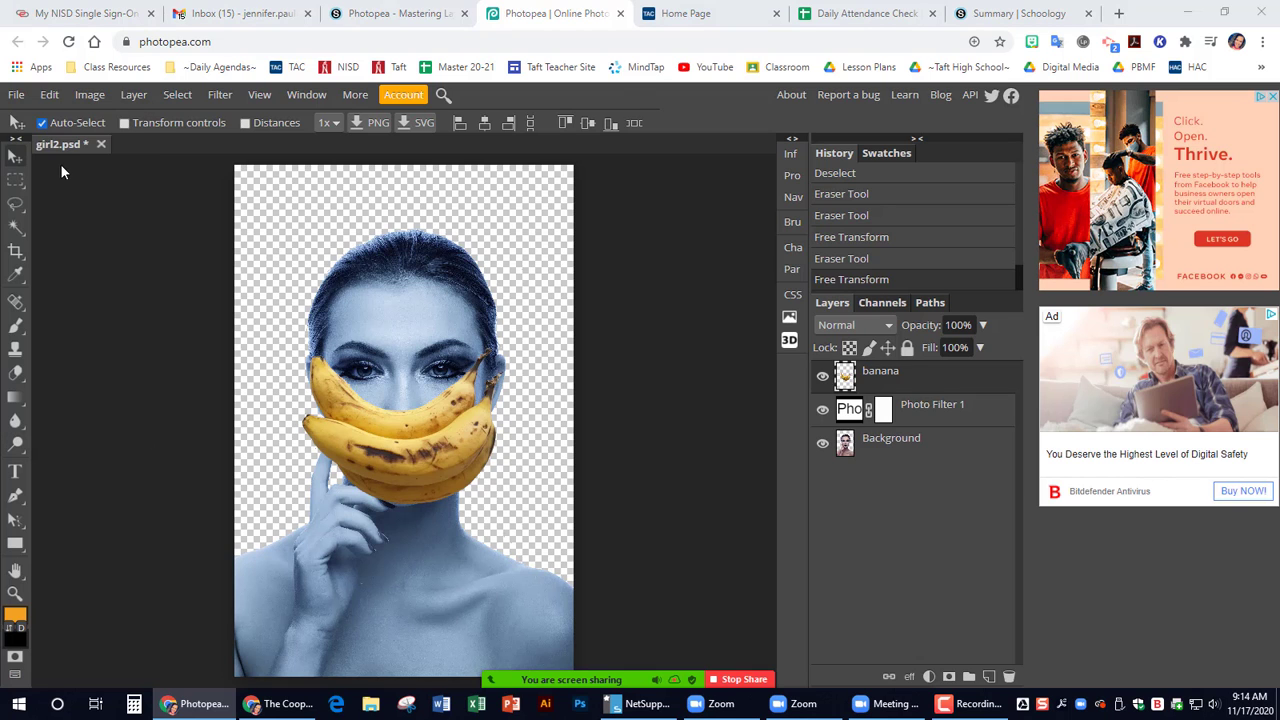
pyautogui.scroll(-3, 196, 228)
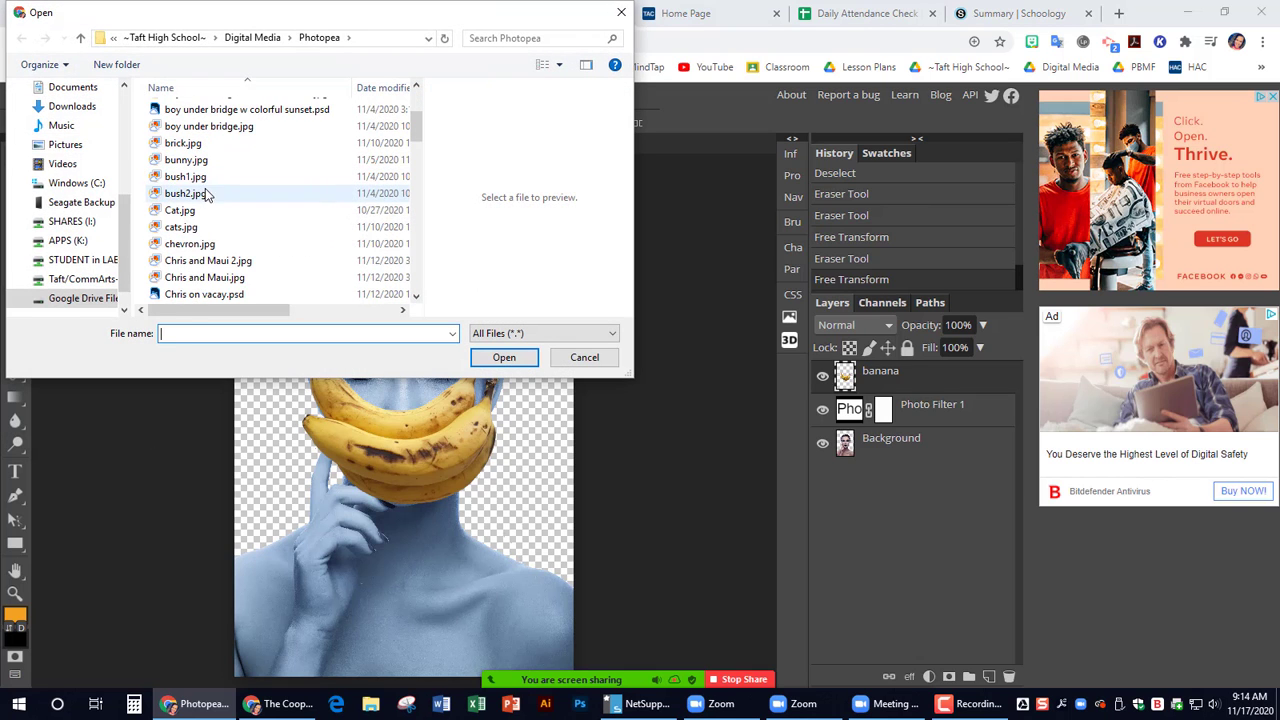
pyautogui.scroll(-1, 190, 226)
pyautogui.click(195, 277)
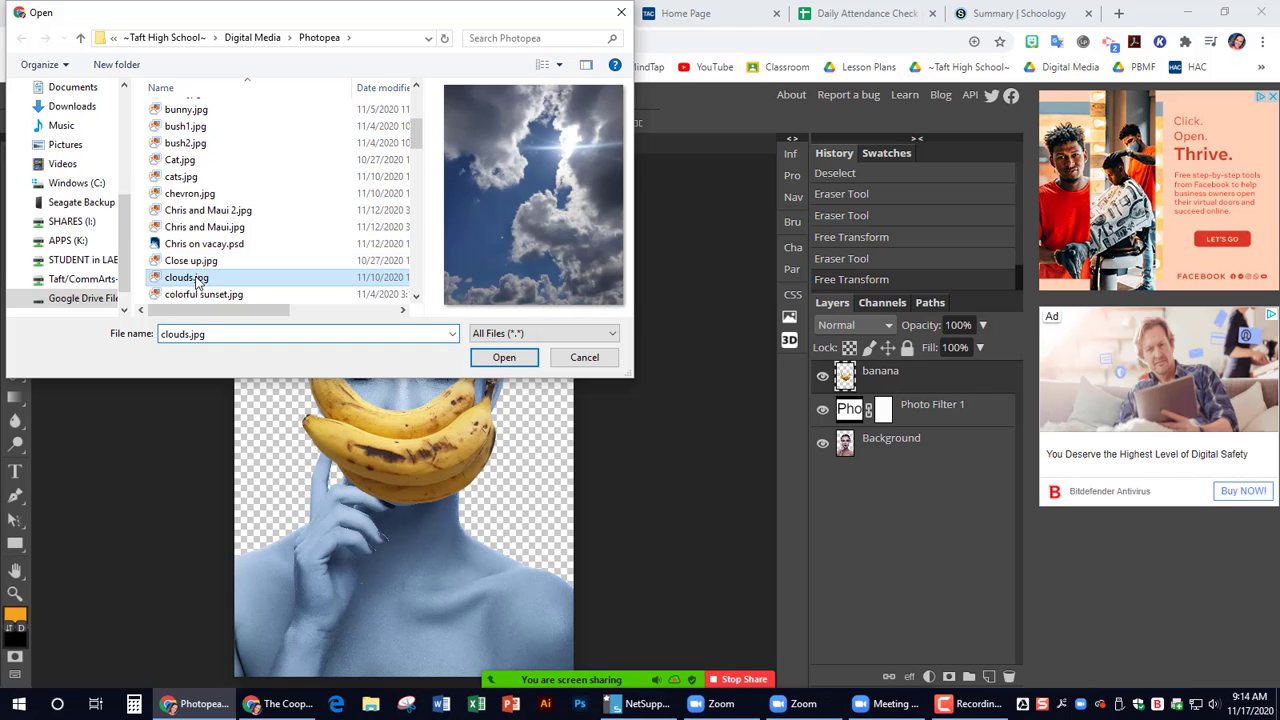
pyautogui.click(514, 358)
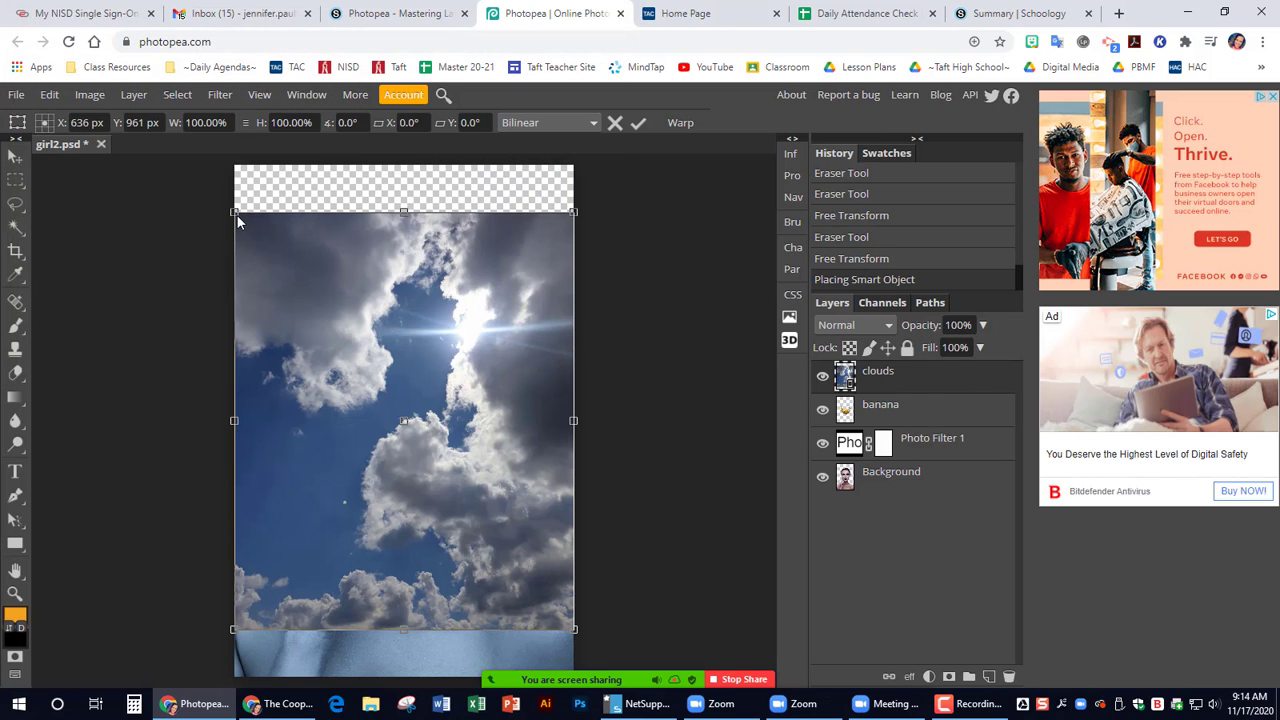
# Enlarge the clouds to about 143% so they cover the whole canvas, and move their layer below the Background layer.
pyautogui.moveTo(236, 214); pyautogui.dragTo(171, 141)
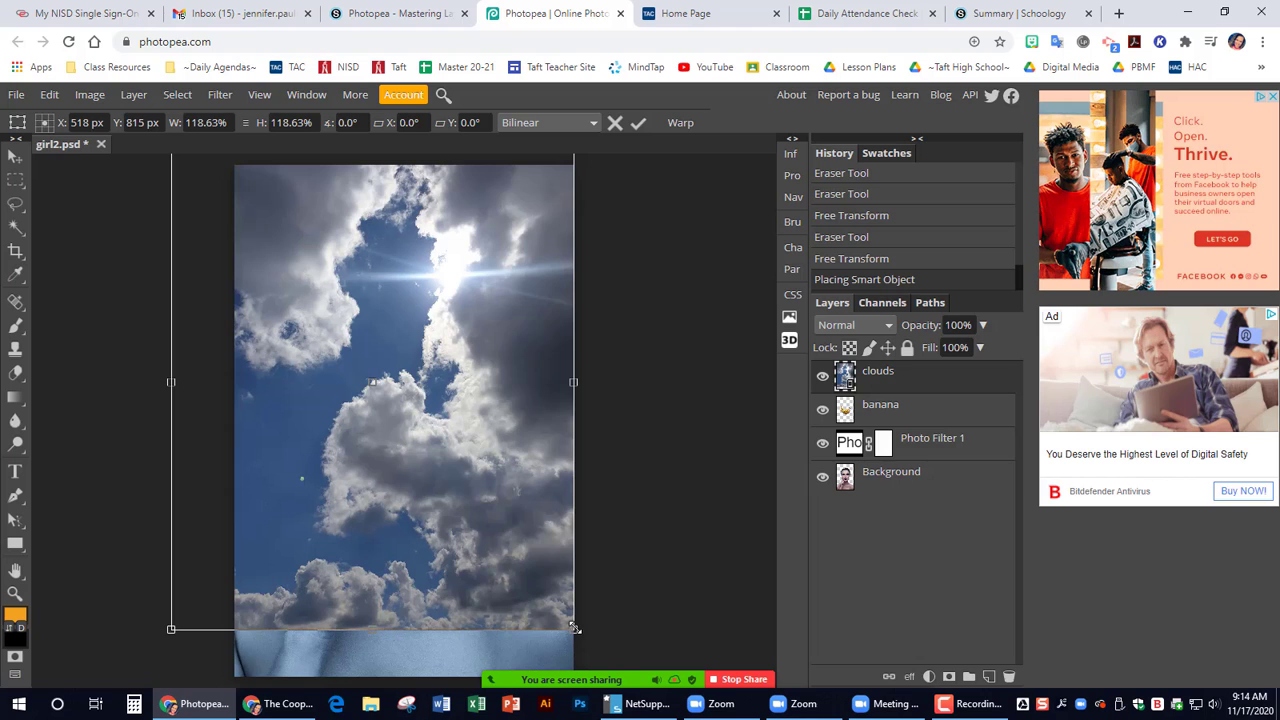
pyautogui.moveTo(575, 628); pyautogui.dragTo(656, 715)
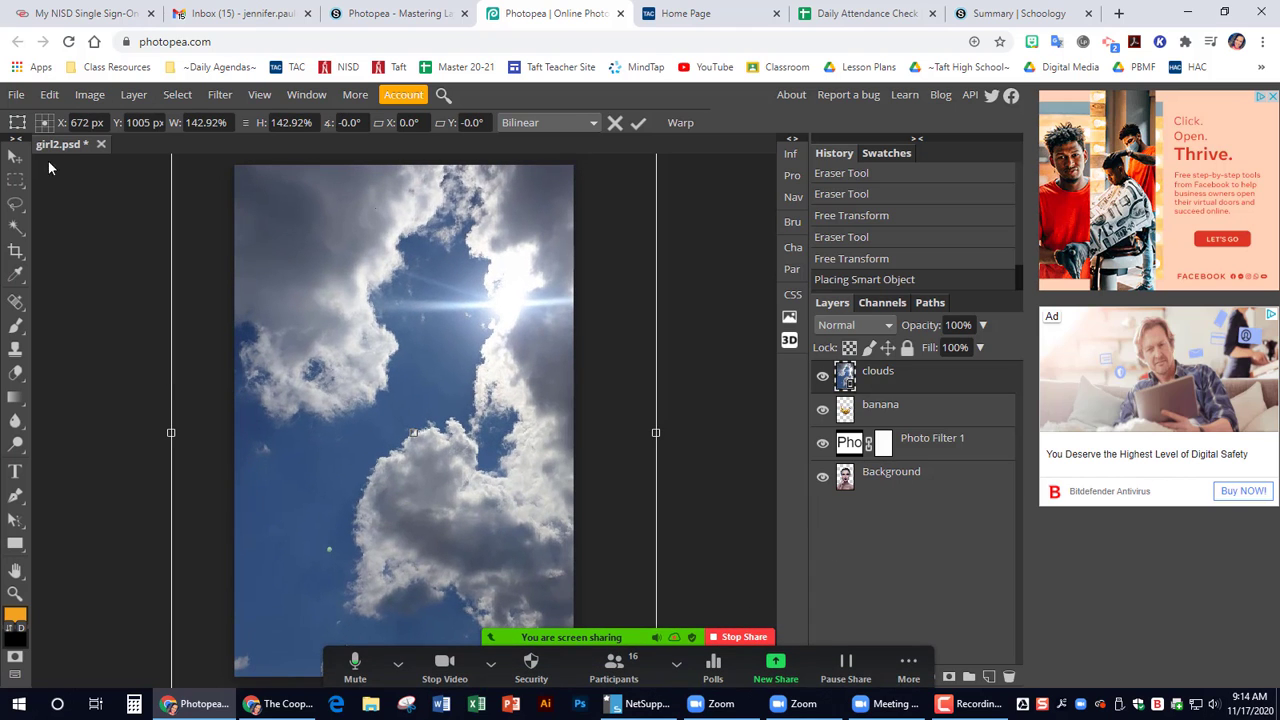
pyautogui.click(15, 157)
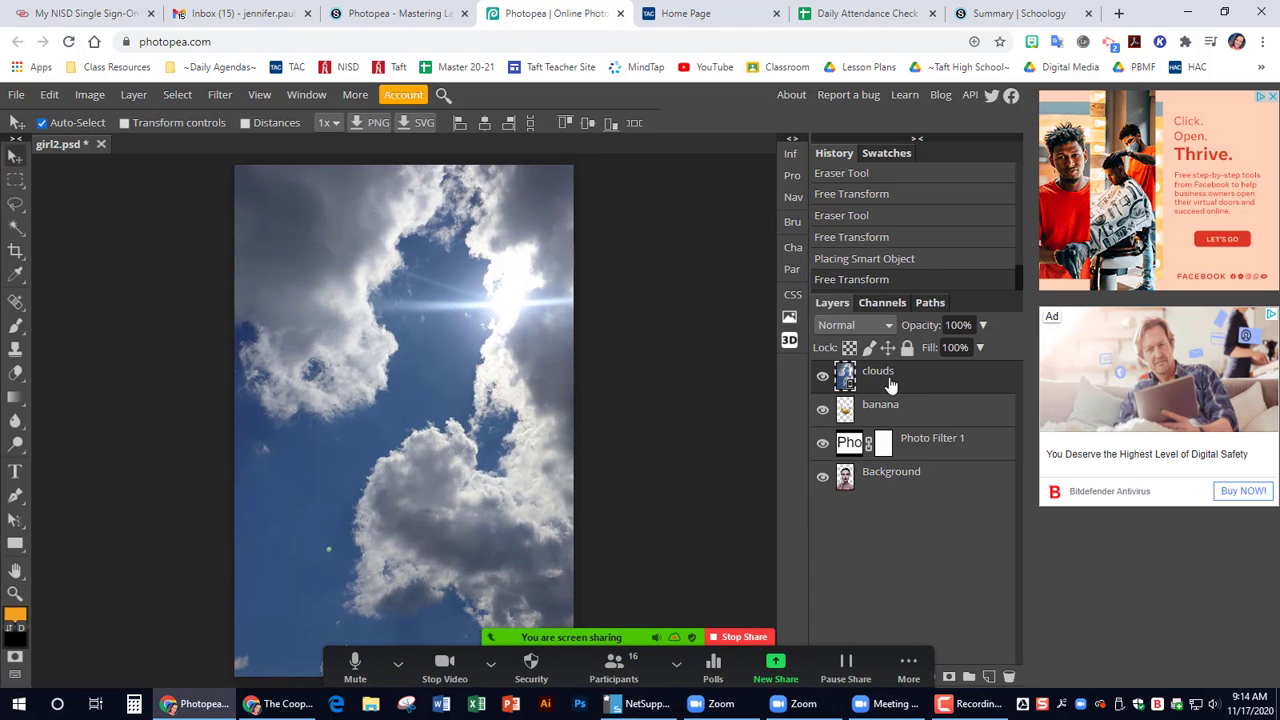
pyautogui.moveTo(886, 378); pyautogui.dragTo(889, 494)
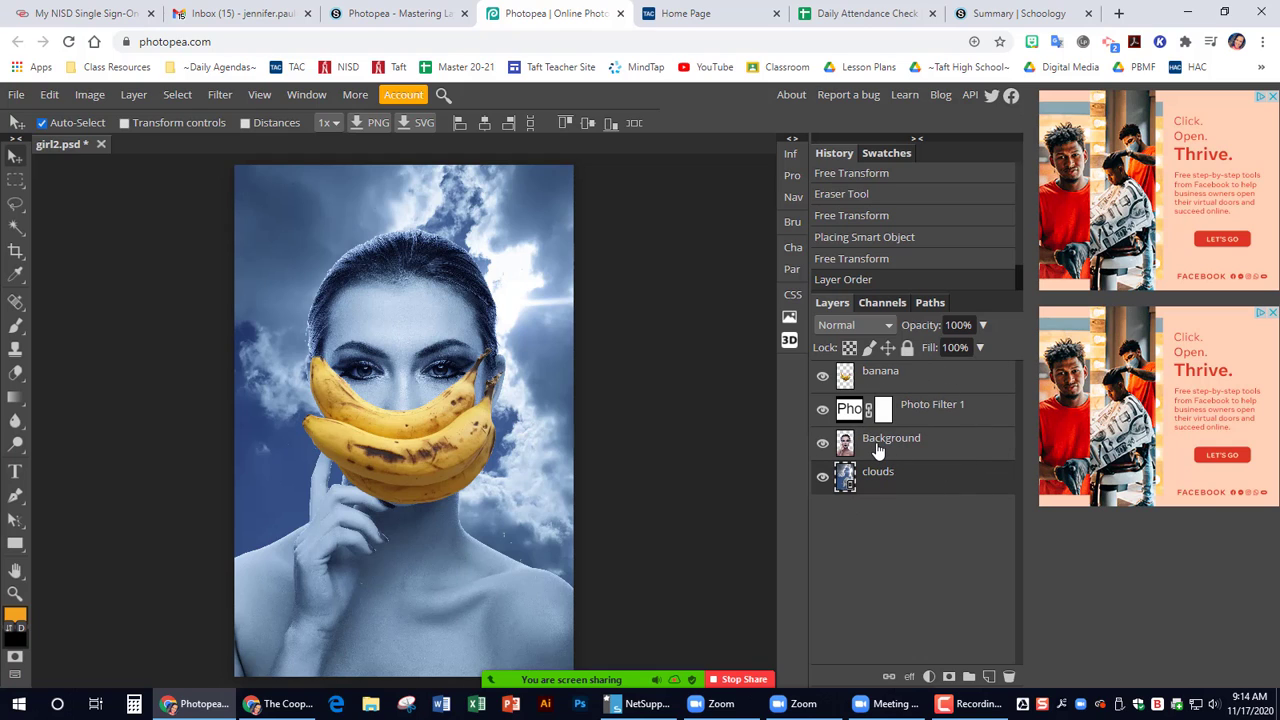
# Clip the Photo Filter 1 adjustment to the Background layer so it tints only the woman.
pyautogui.click(889, 416)
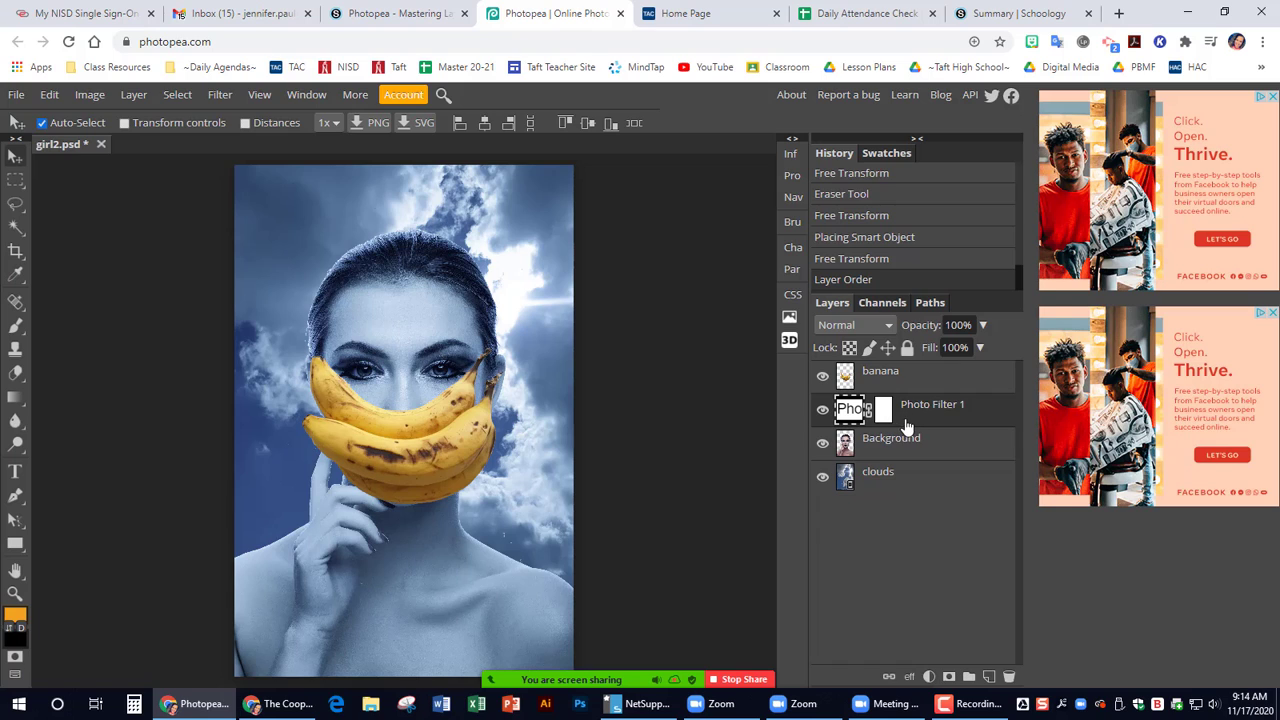
pyautogui.rightClick(906, 426)
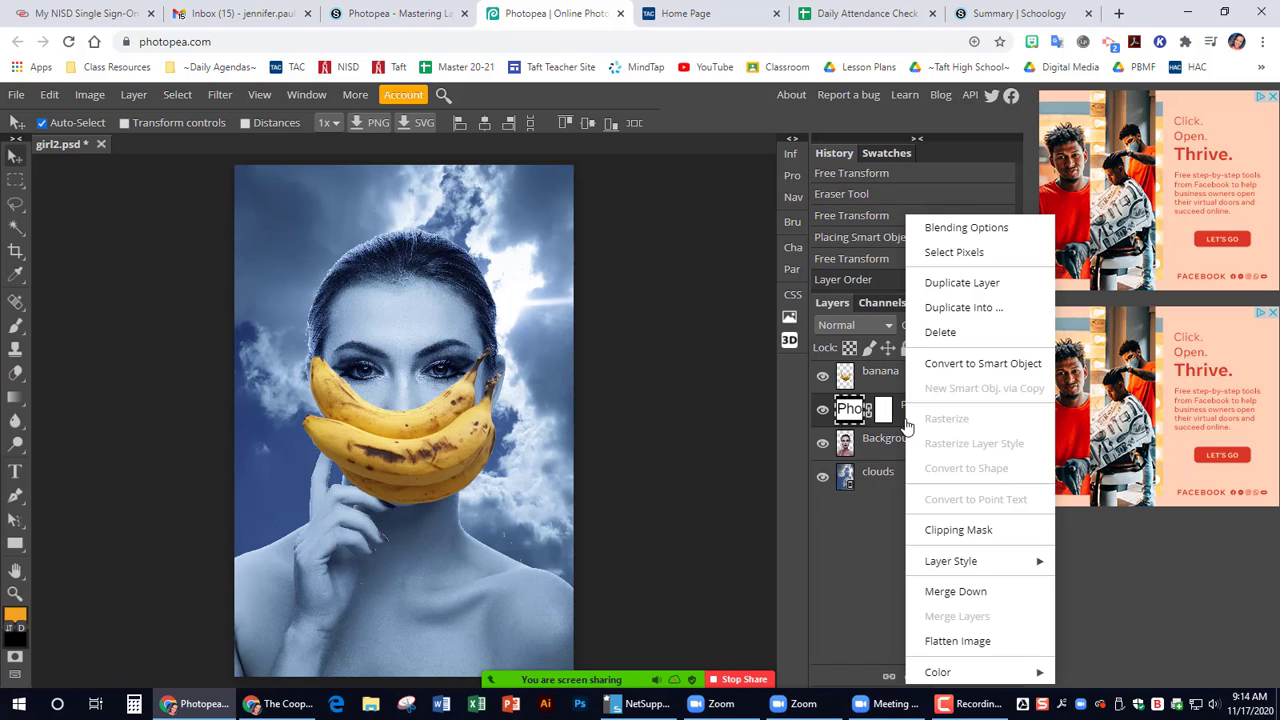
pyautogui.click(958, 530)
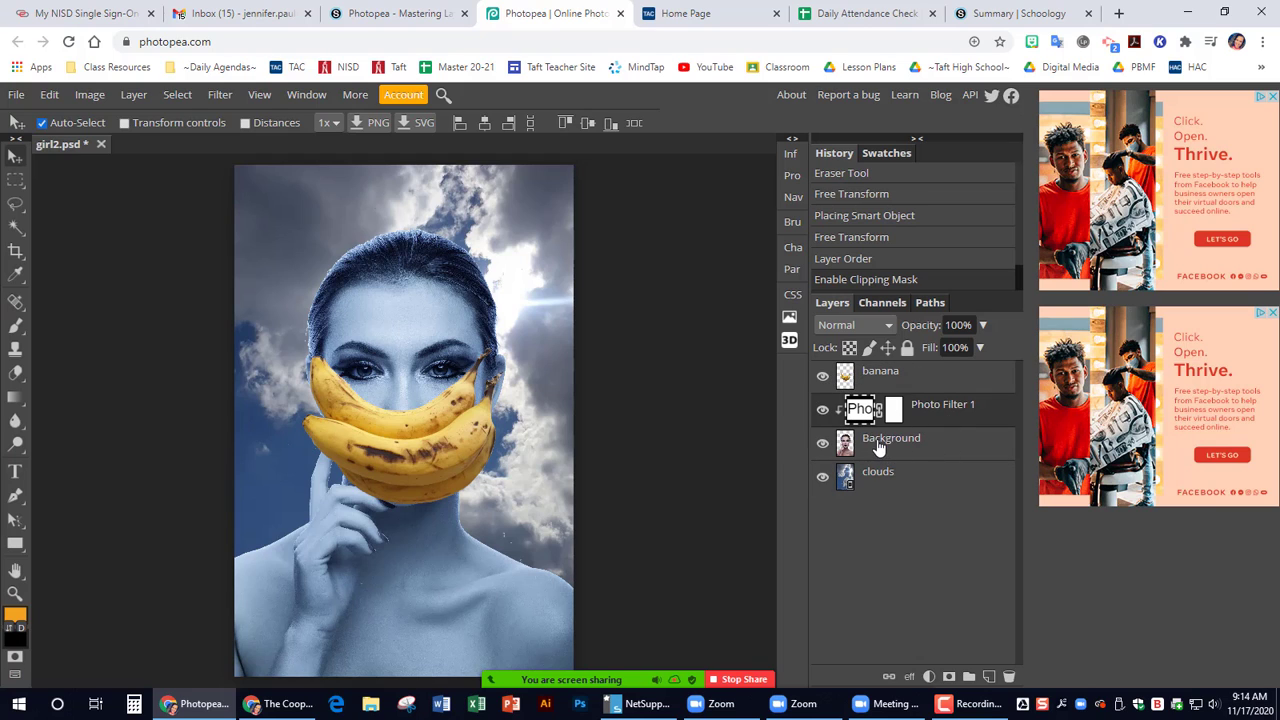
# Add a Gradient Map adjustment with the rainbow spectrum preset above the clouds layer and clip it to that layer.
pyautogui.click(875, 480)
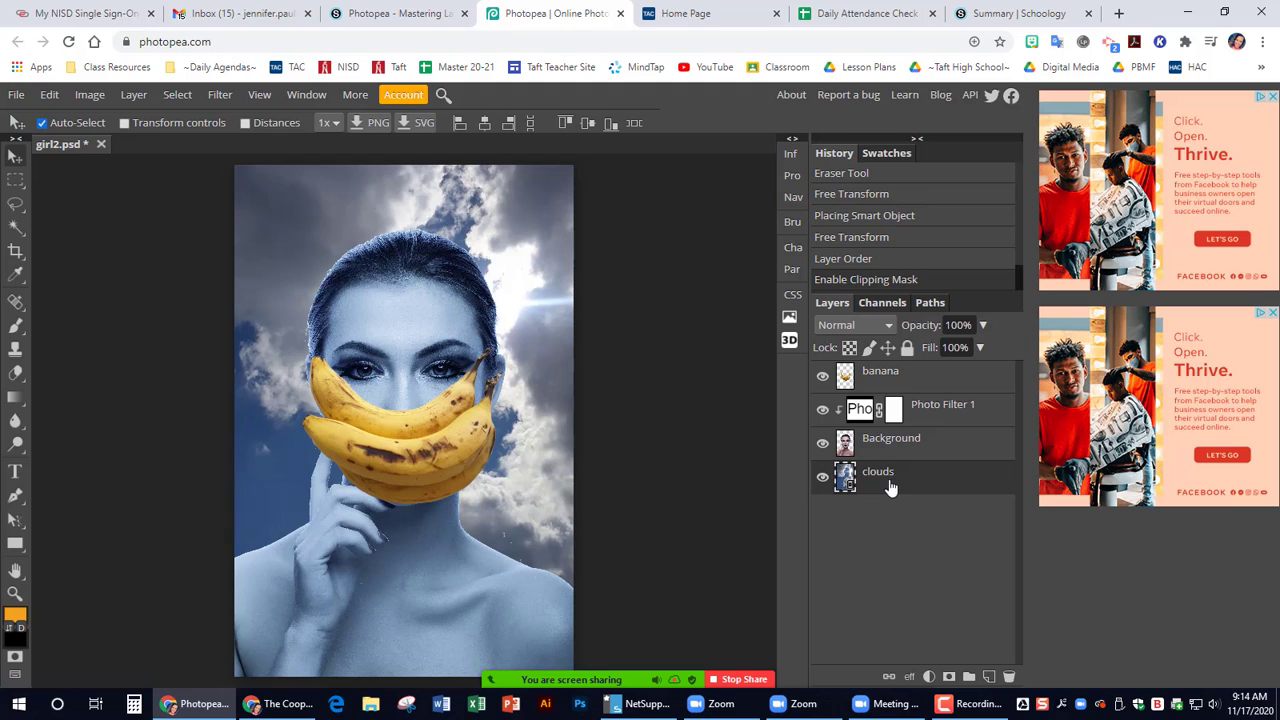
pyautogui.click(929, 676)
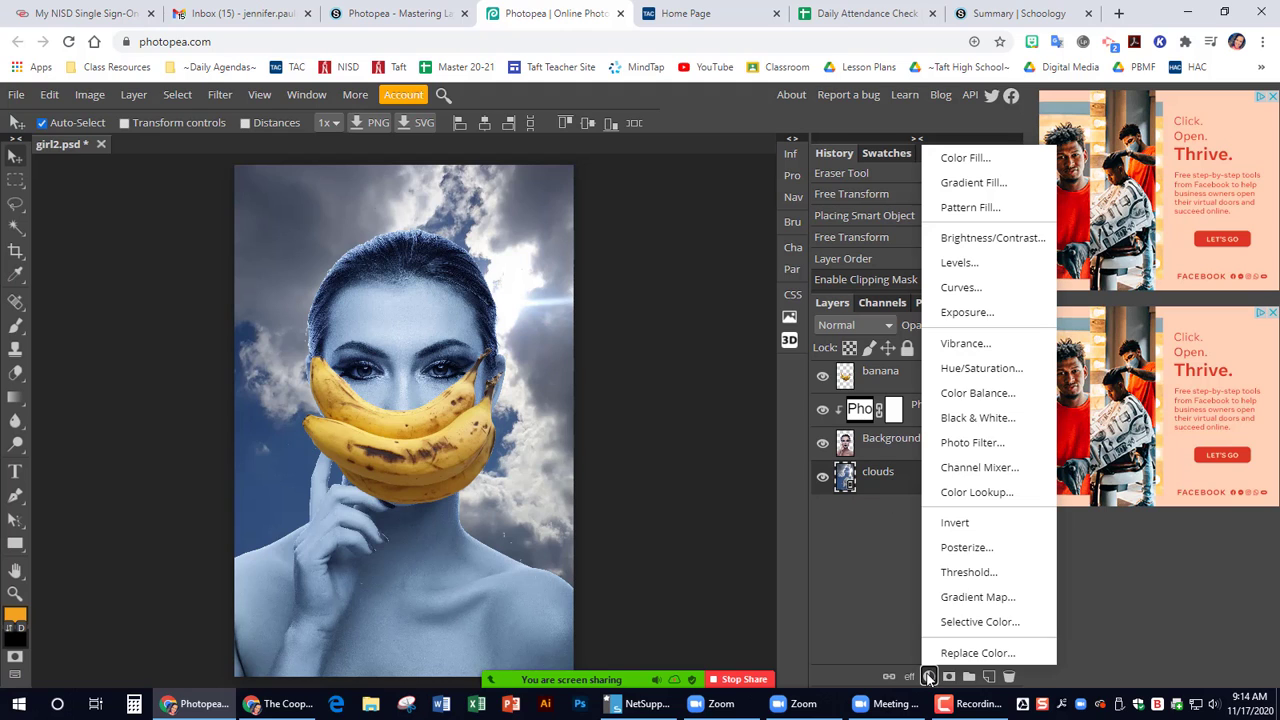
pyautogui.click(958, 598)
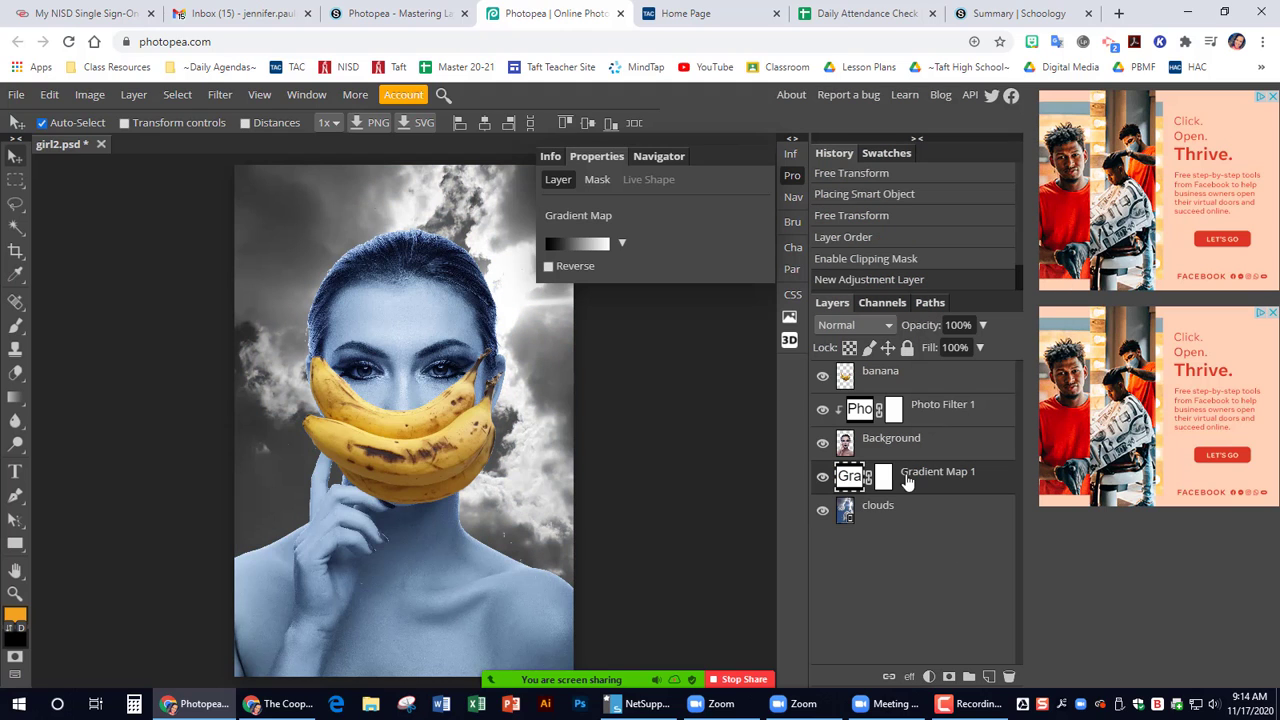
pyautogui.click(622, 243)
pyautogui.click(568, 312)
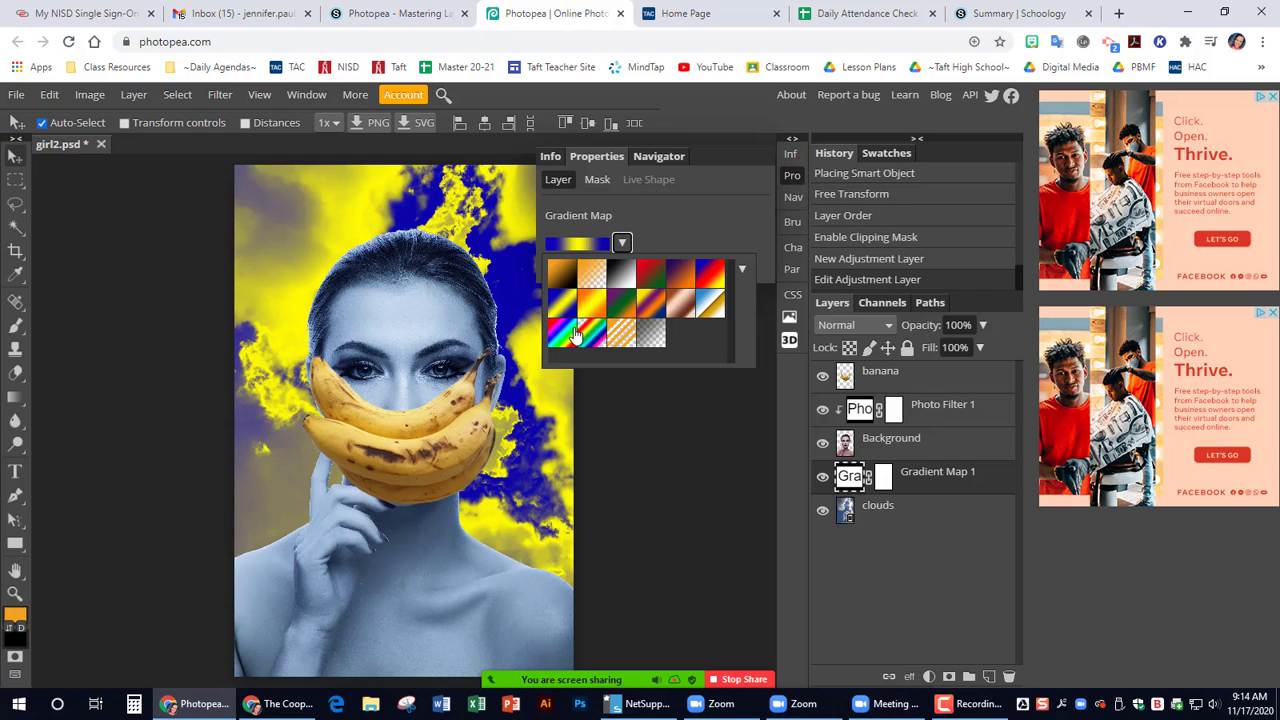
pyautogui.click(577, 346)
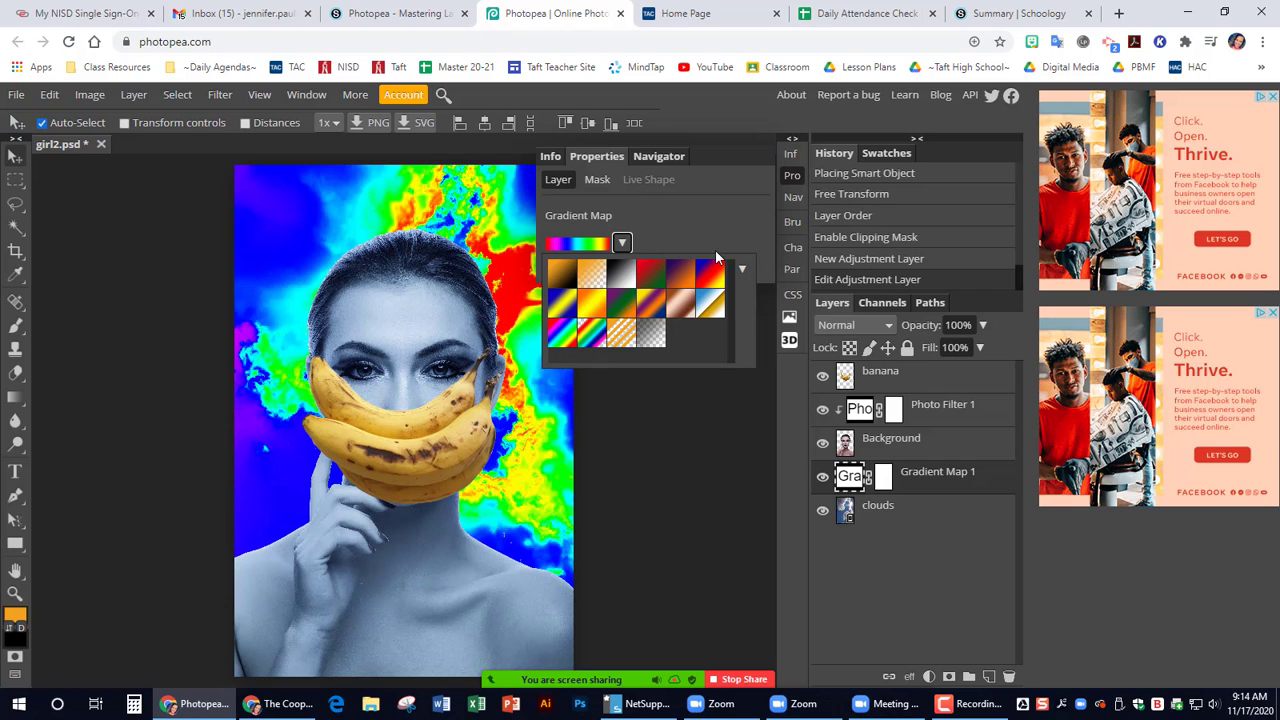
pyautogui.click(792, 175)
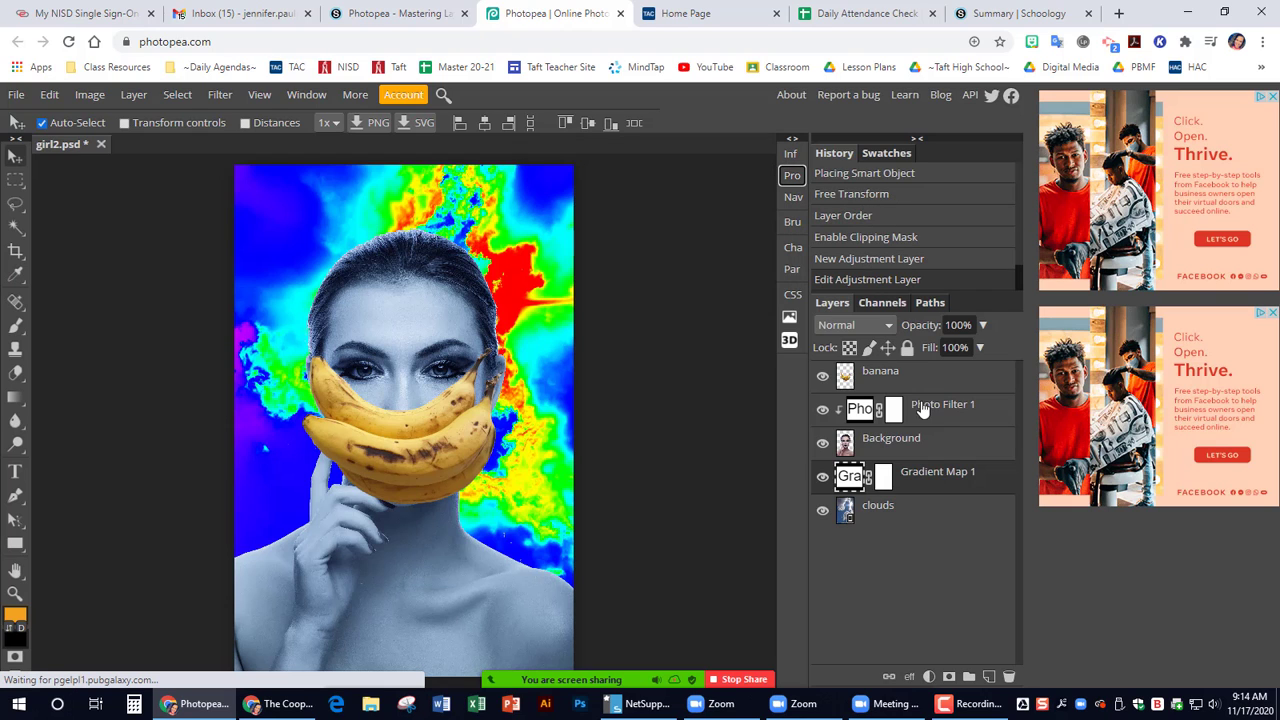
pyautogui.rightClick(913, 490)
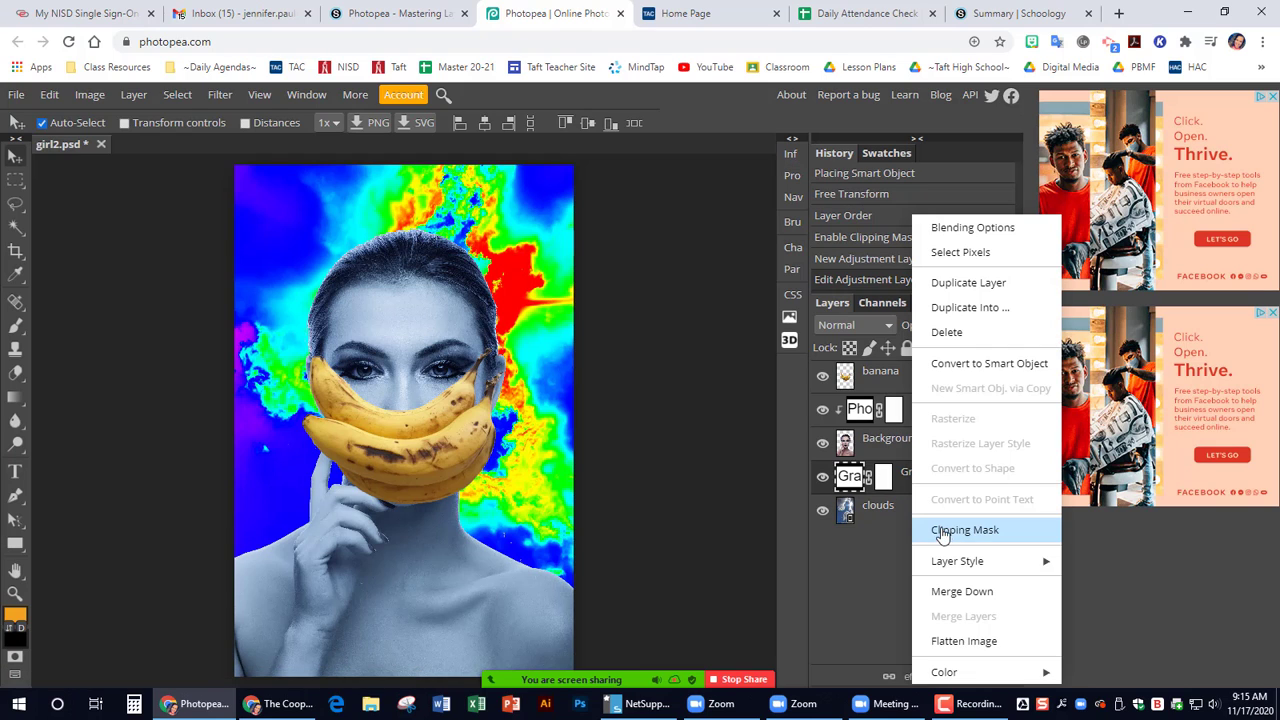
pyautogui.click(942, 532)
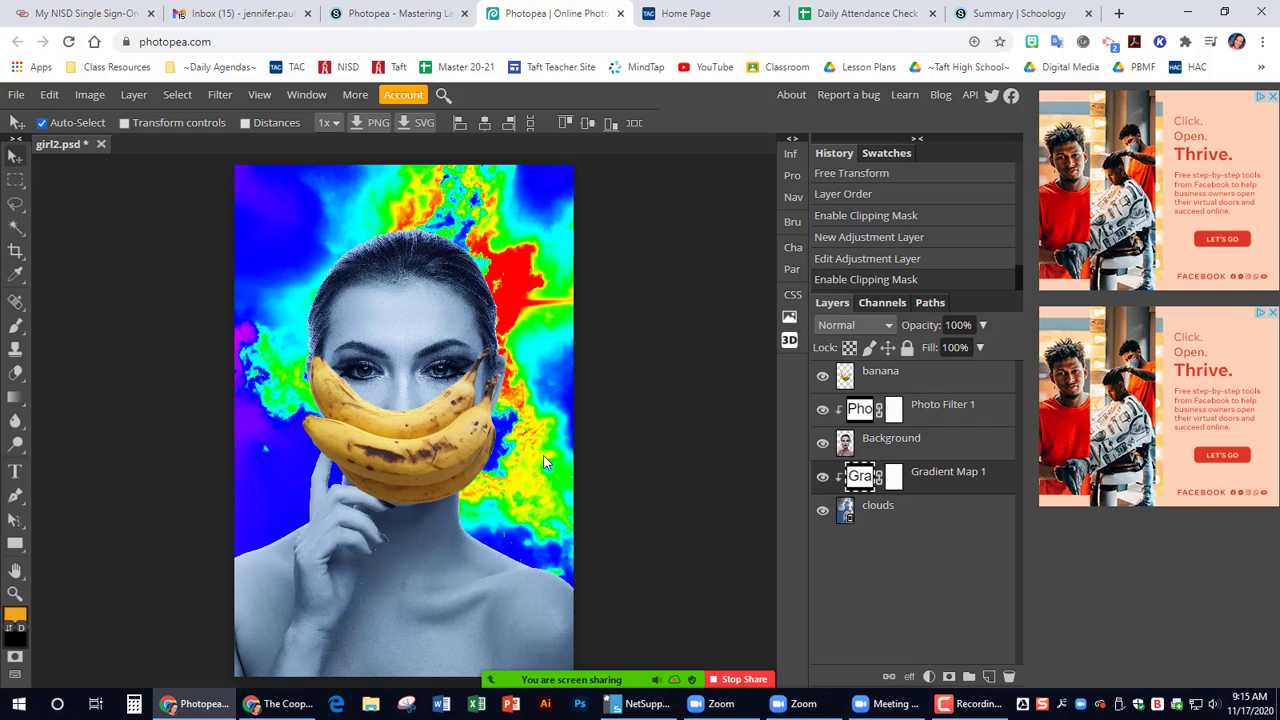
# Place cats.jpg into the document and move its layer to the top of the layer stack.
pyautogui.click(16, 94)
pyautogui.click(78, 170)
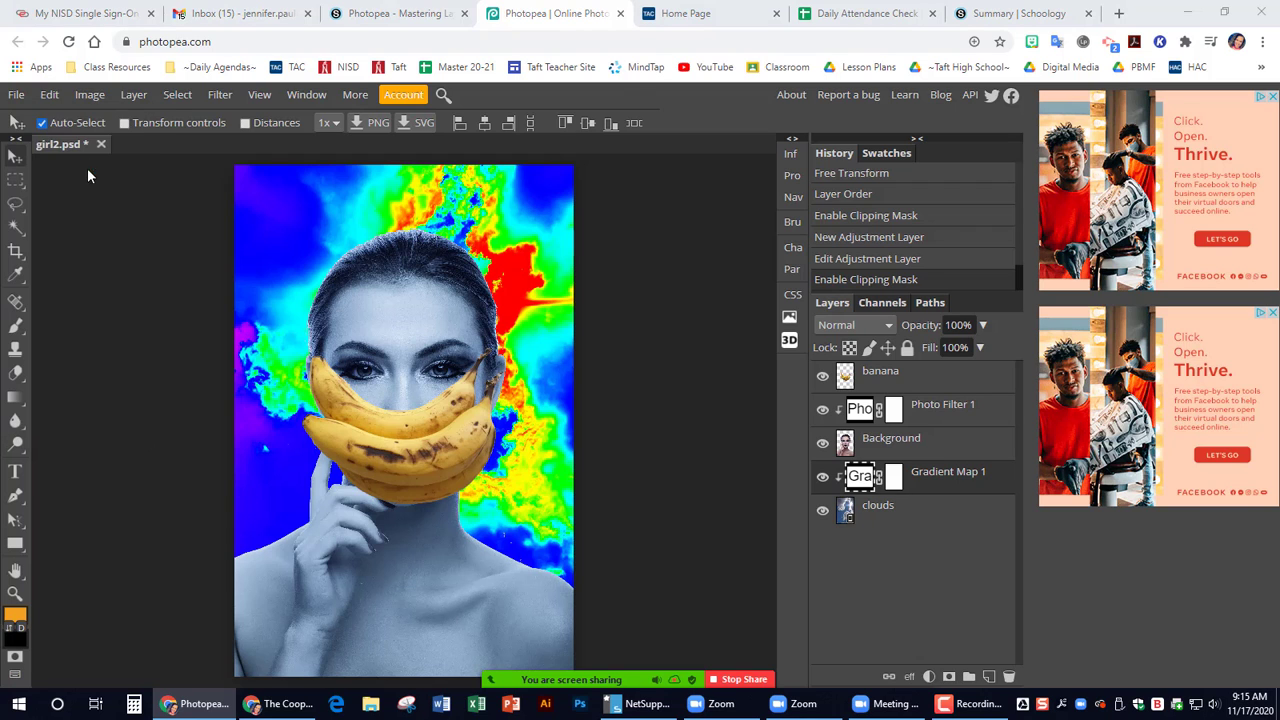
pyautogui.scroll(-2, 222, 262)
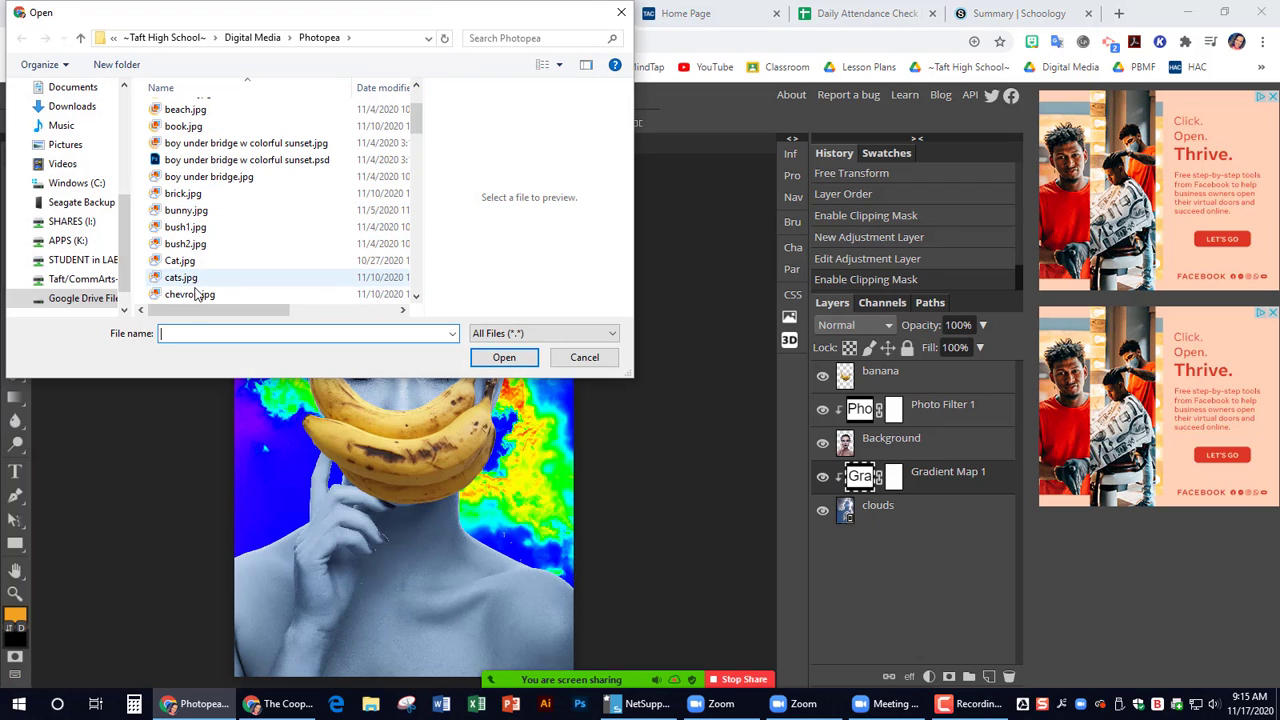
pyautogui.click(185, 280)
pyautogui.click(525, 357)
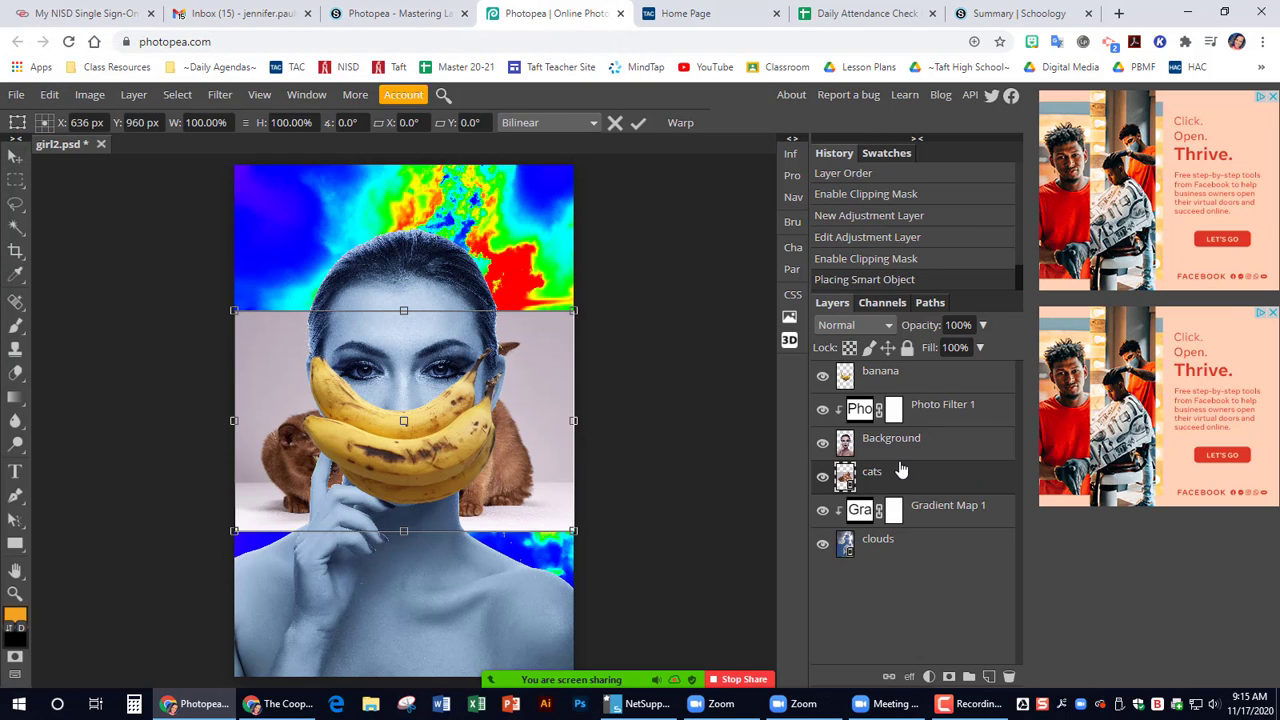
pyautogui.moveTo(895, 484); pyautogui.dragTo(907, 373)
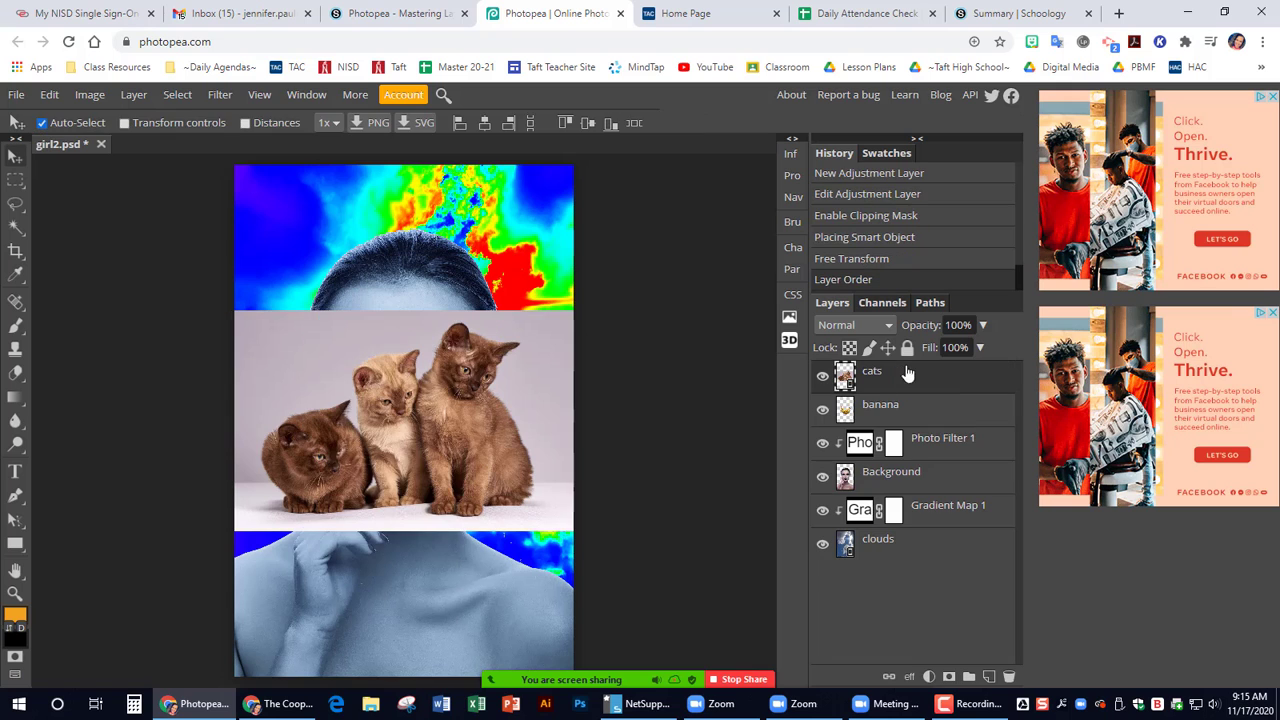
# Rasterize the cats layer and delete the grey backdrop behind the kittens using a Magic Wand selection with tolerance 20.
pyautogui.click(10, 229)
pyautogui.scroll(3, 532, 427)
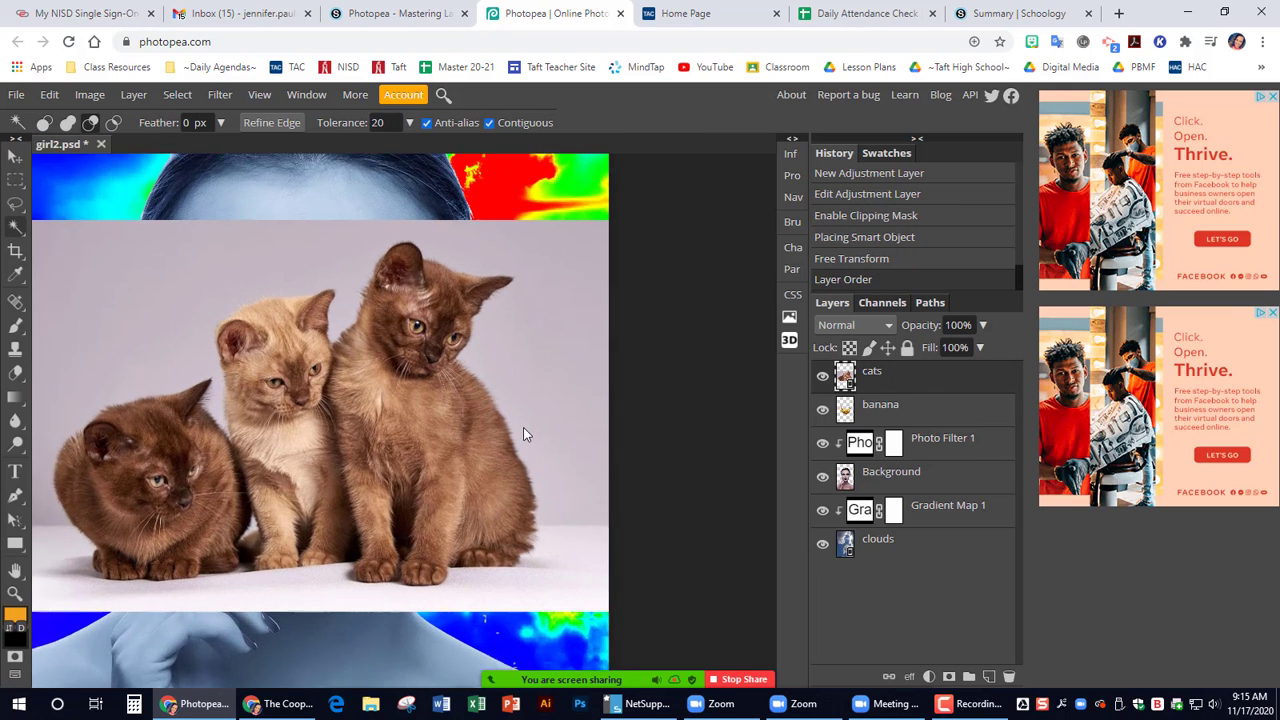
pyautogui.click(530, 398)
pyautogui.press('Delete')
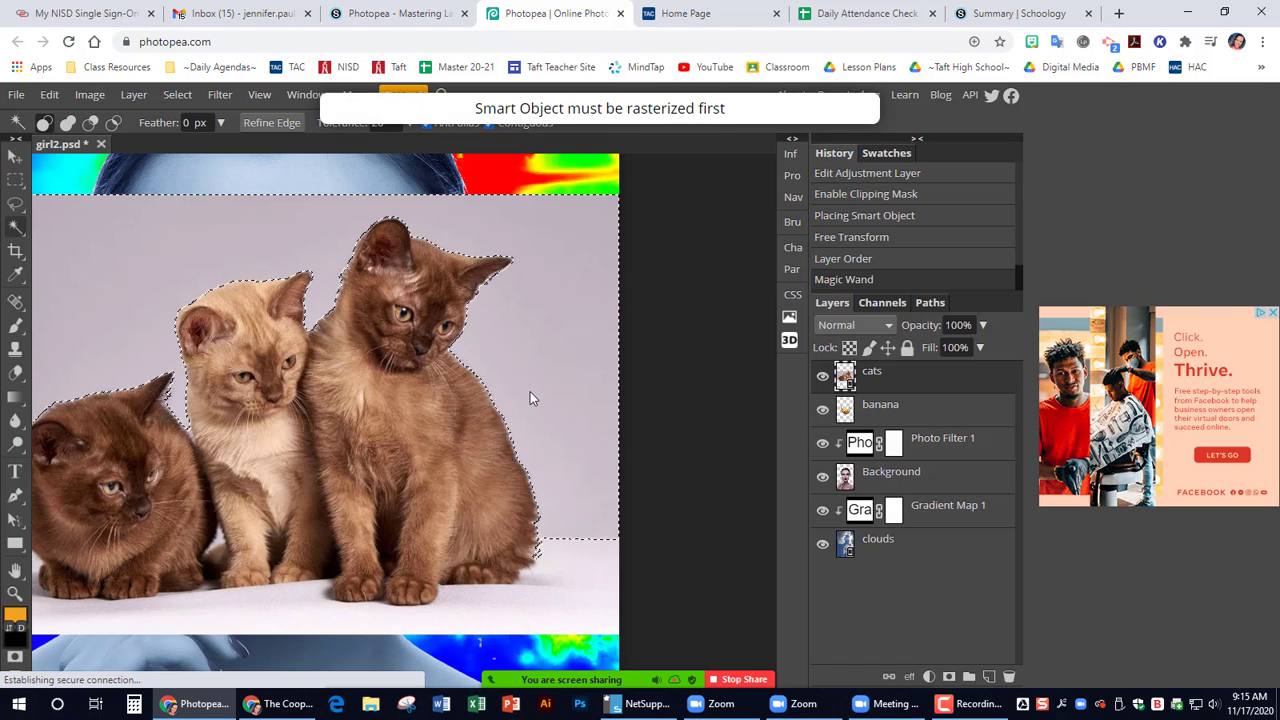
pyautogui.click(133, 94)
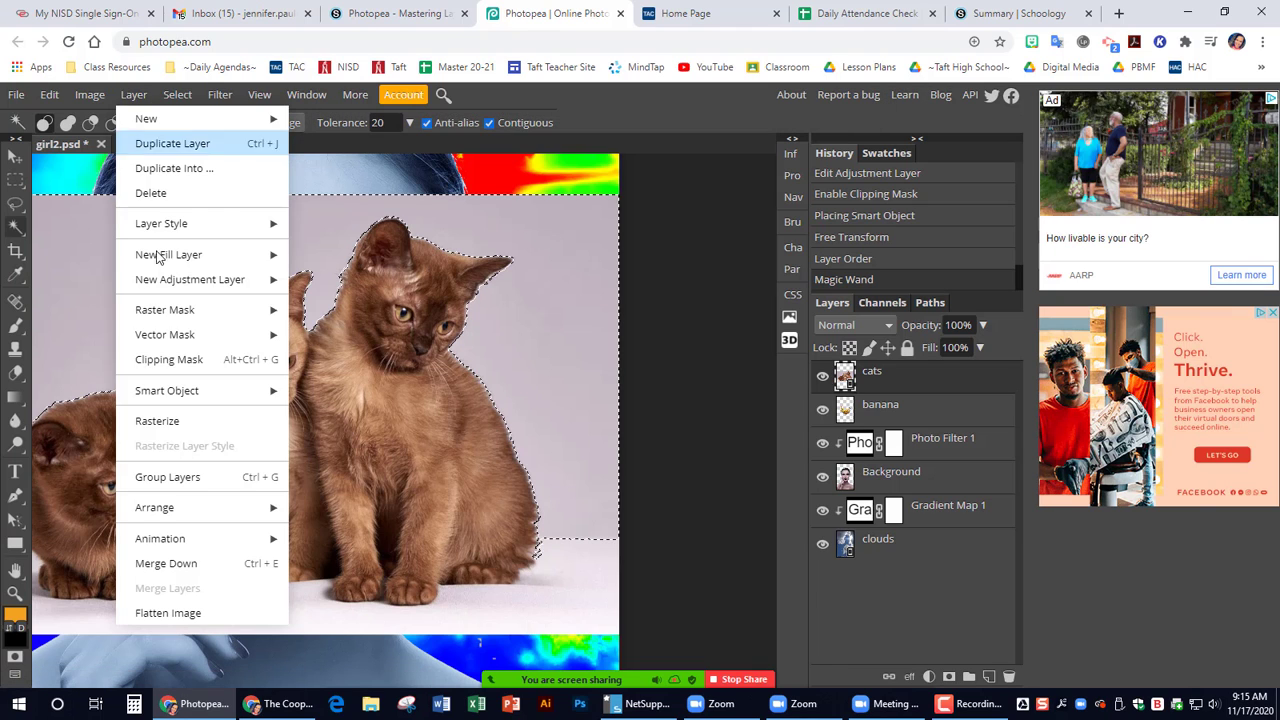
pyautogui.click(157, 421)
pyautogui.press('Delete')
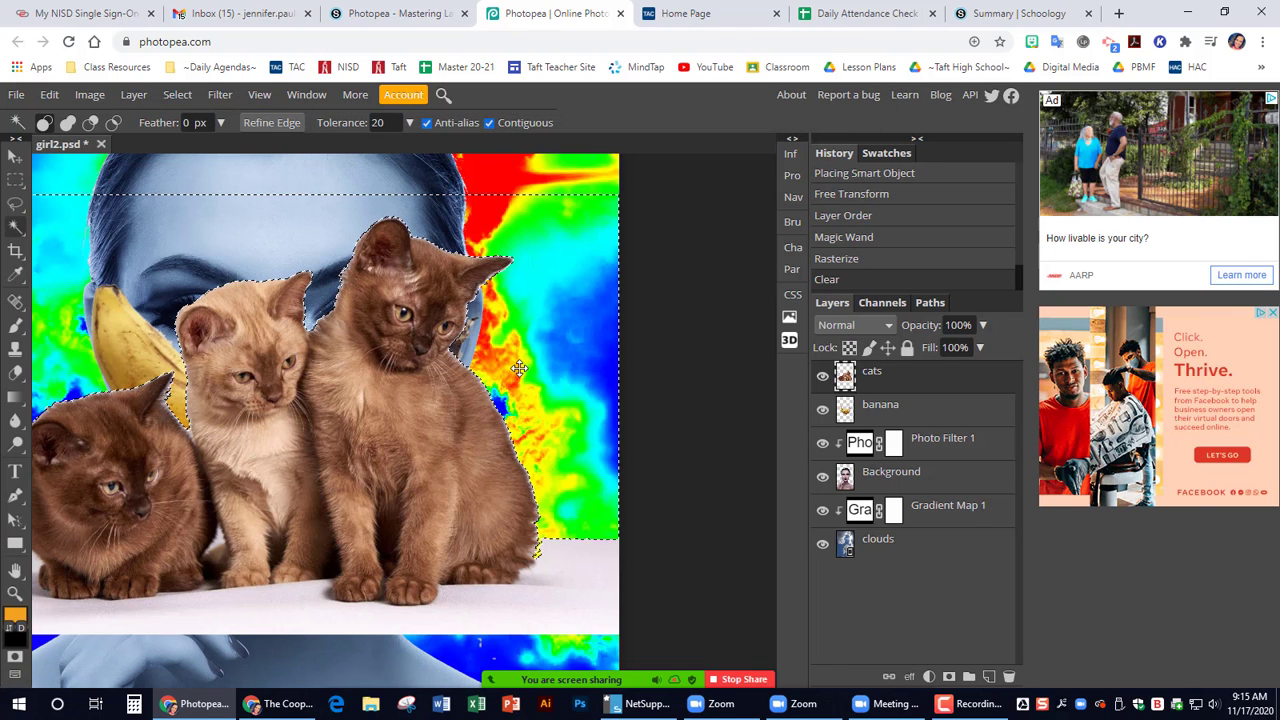
# Hide the banana, Photo Filter 1, Background, Gradient Map 1 and clouds layers, leaving only the cats layer shown.
pyautogui.click(822, 409)
pyautogui.click(822, 443)
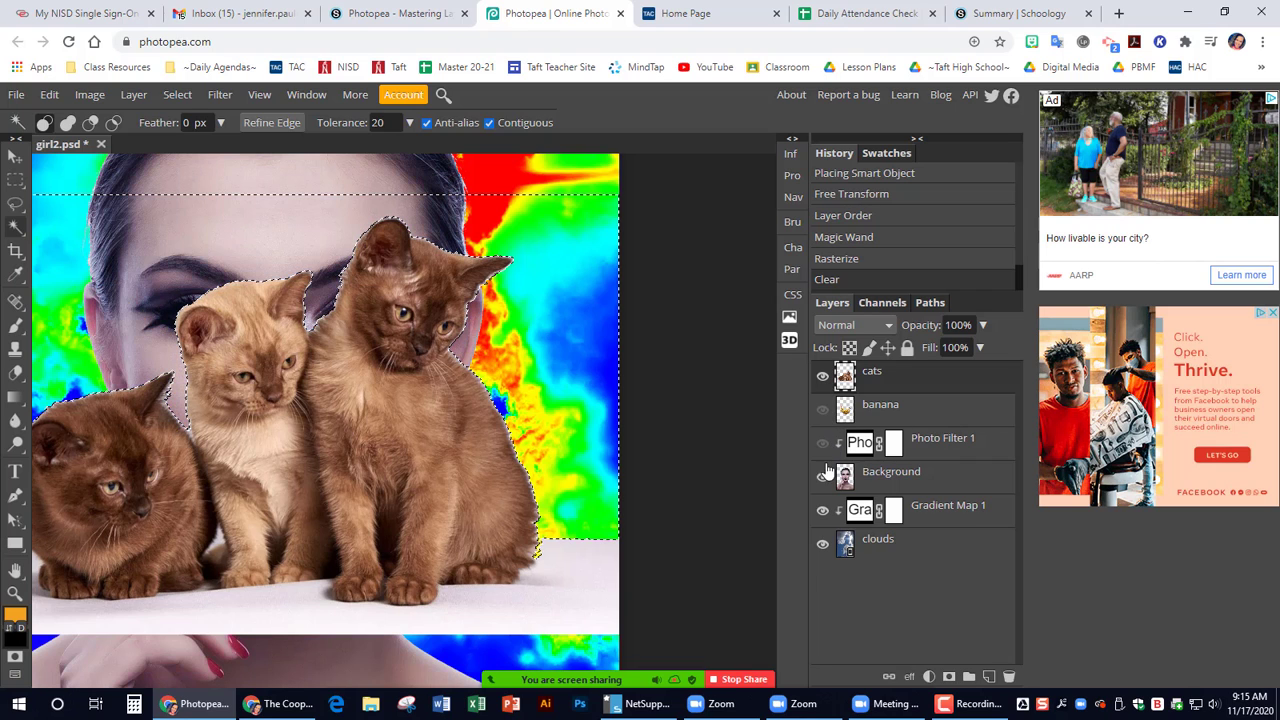
pyautogui.click(822, 476)
pyautogui.click(822, 511)
pyautogui.click(822, 544)
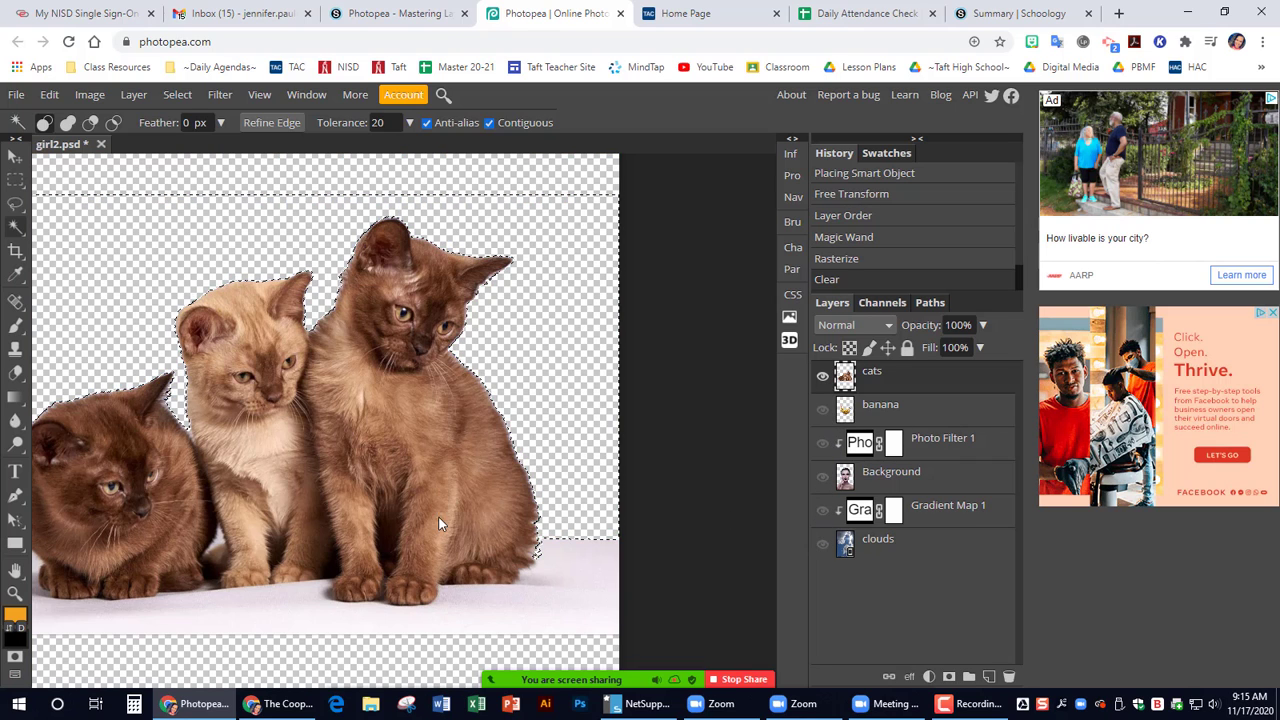
# Delete the white floor beneath the kittens on the cats layer using successive Magic Wand selections.
pyautogui.click(443, 600)
pyautogui.press('Delete')
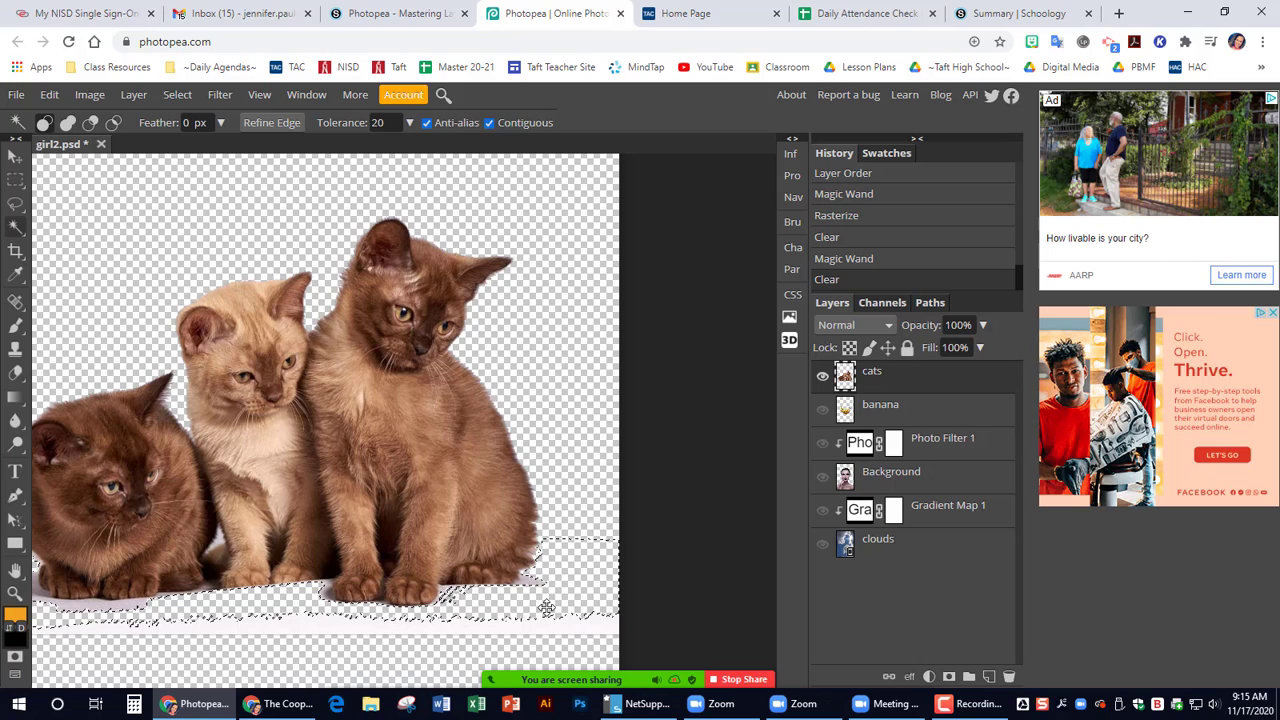
pyautogui.click(531, 583)
pyautogui.press('Delete')
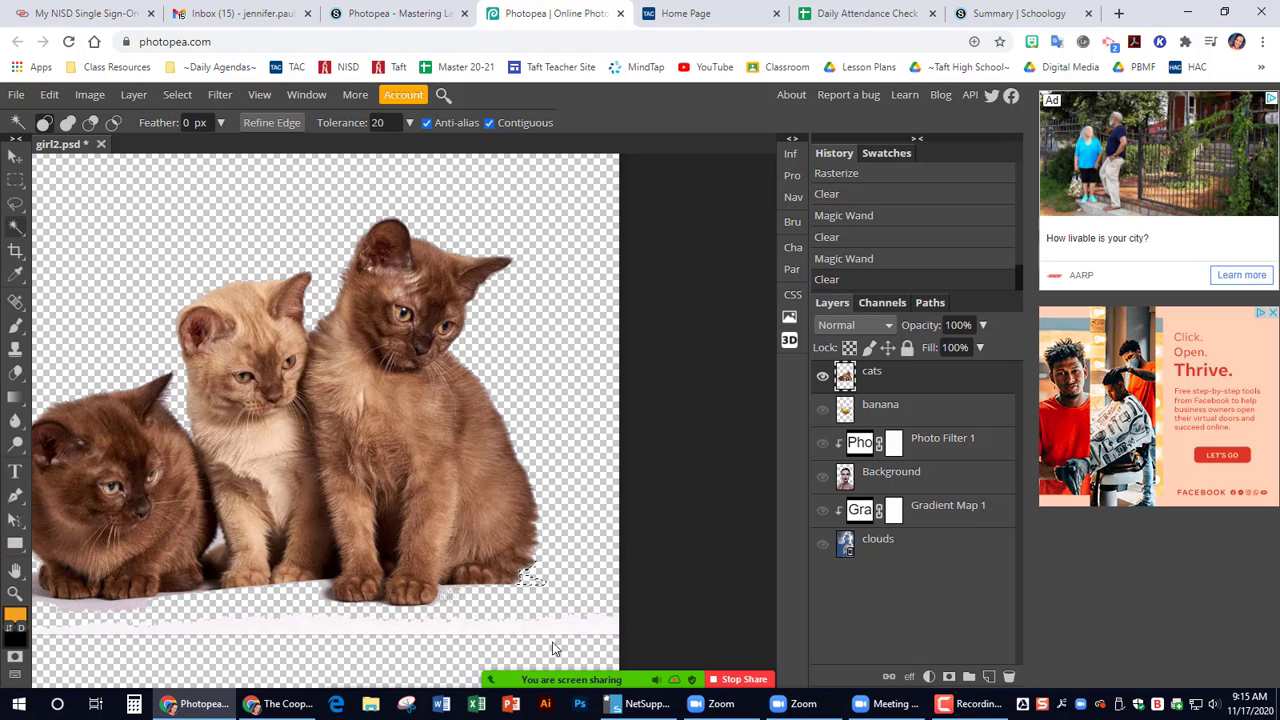
pyautogui.click(539, 620)
pyautogui.press('Delete')
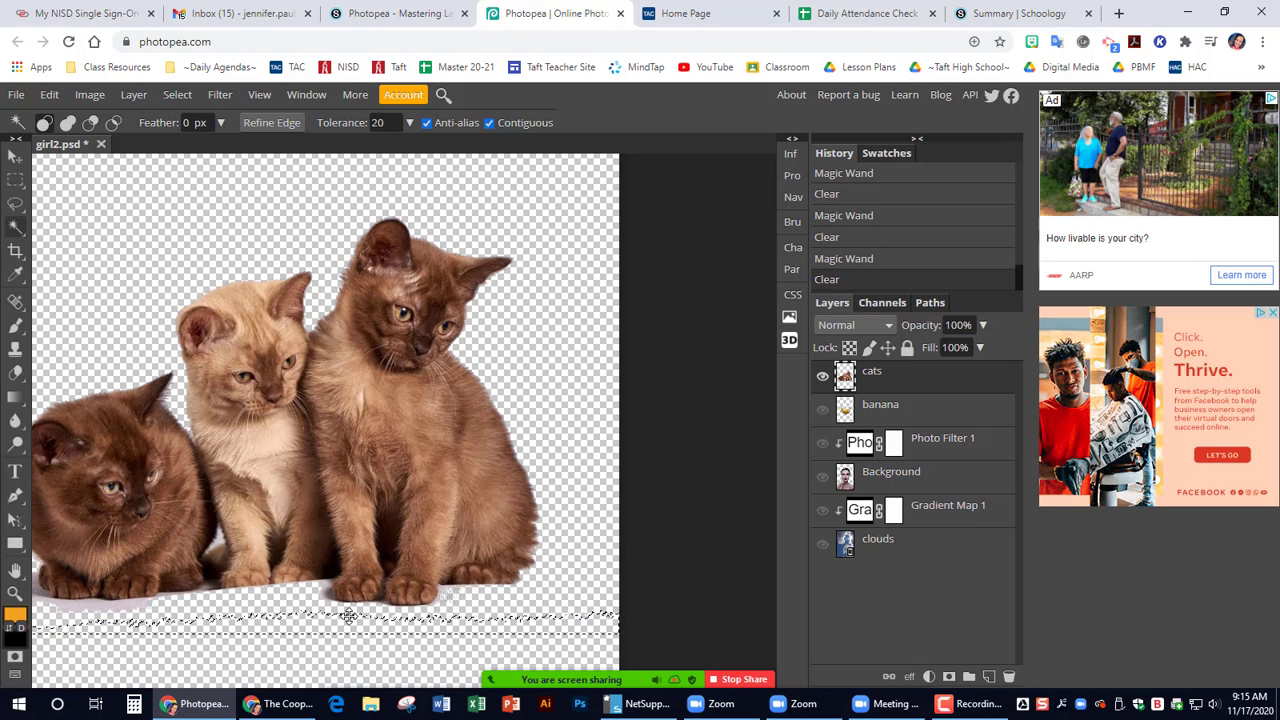
# Delete the shadow beside the crouching kitten and the leftover grey backdrop patches along the image's left edge with Magic Wand selections.
pyautogui.hscroll(-3, 348, 614)
pyautogui.click(250, 590)
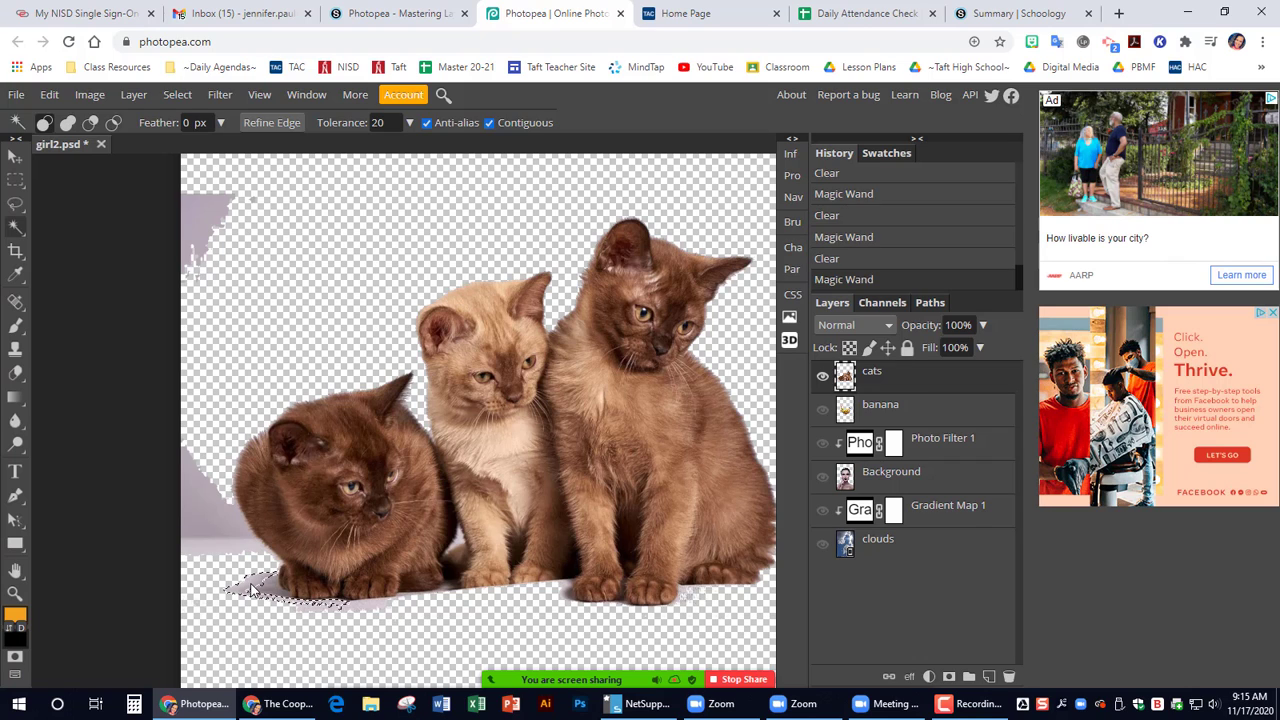
pyautogui.press('Delete')
pyautogui.hotkey('ctrl', 'd')
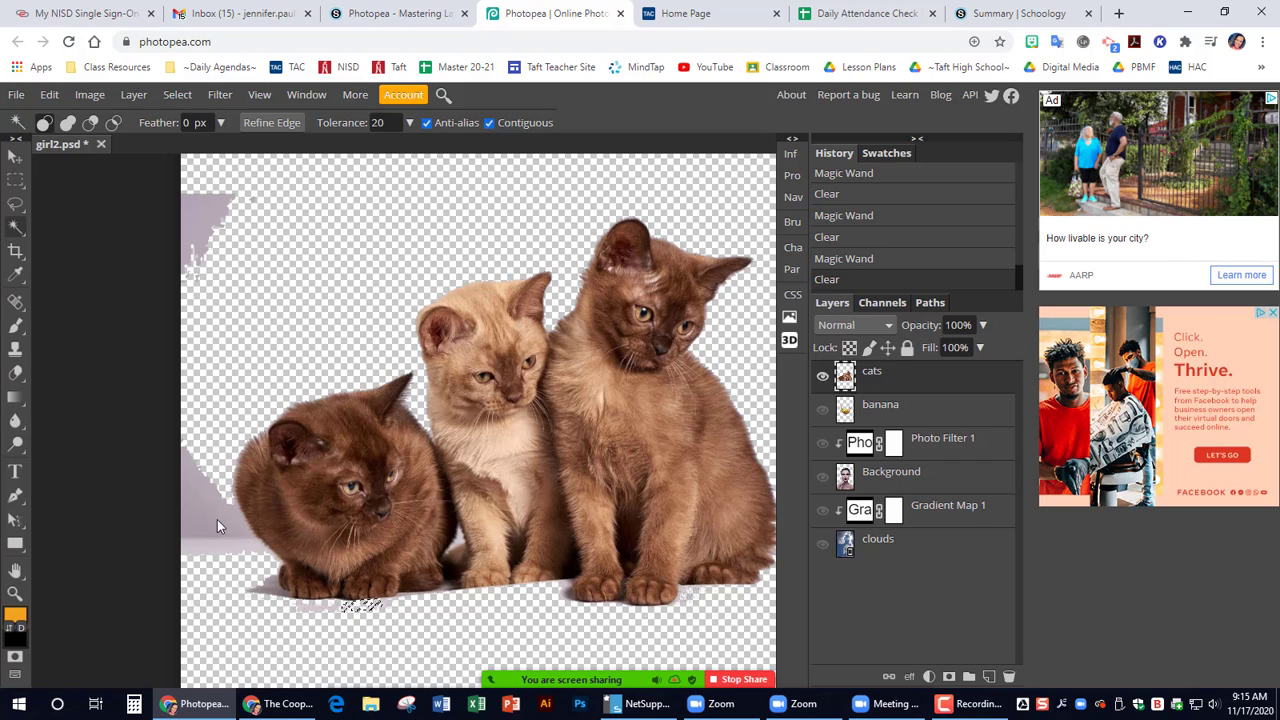
pyautogui.click(207, 498)
pyautogui.click(183, 260)
pyautogui.press('Delete')
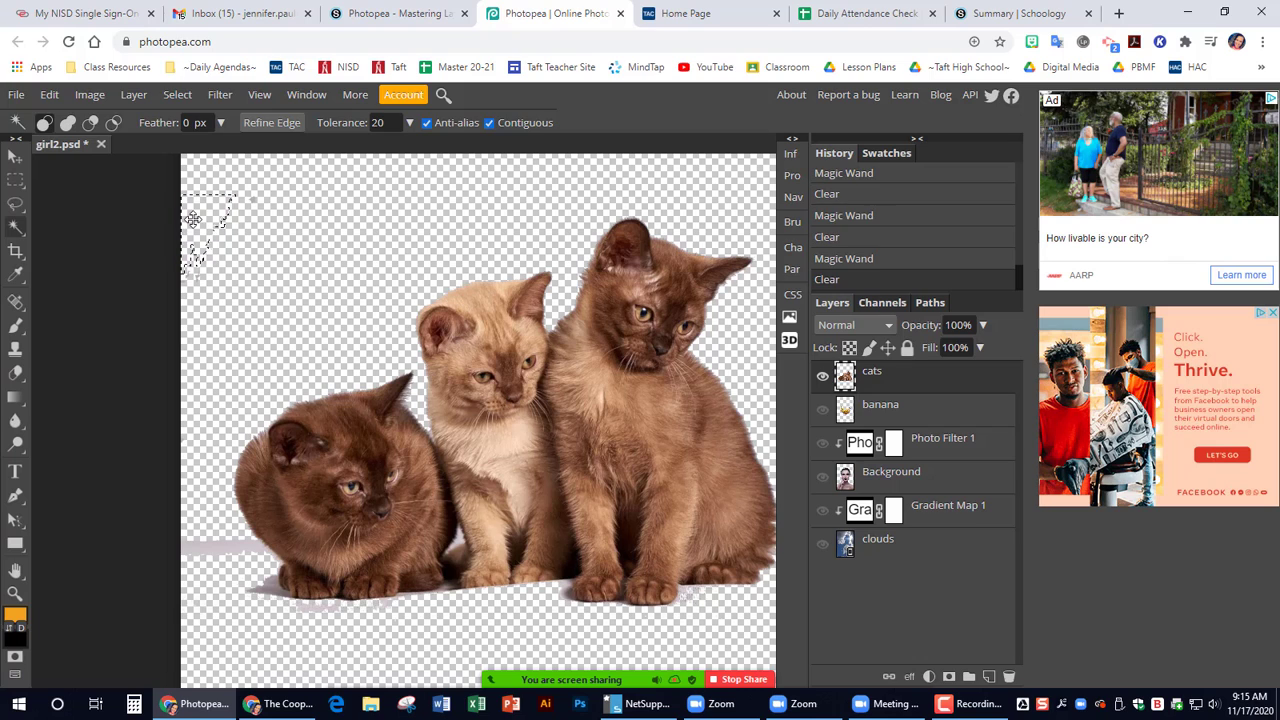
pyautogui.click(229, 546)
pyautogui.press('Delete')
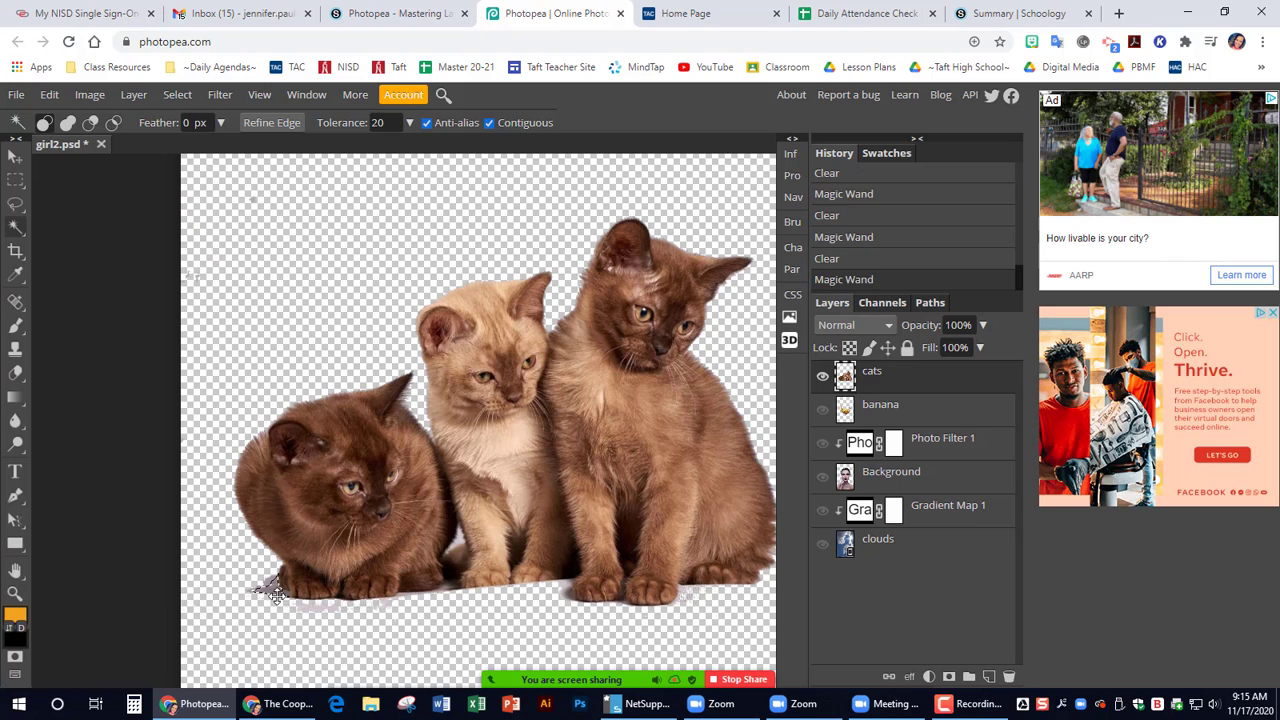
# Delete the remaining shadow patches around and under the crouching kitten's paws with Magic Wand selections.
pyautogui.click(298, 605)
pyautogui.press('Delete')
pyautogui.click(268, 585)
pyautogui.press('Delete')
pyautogui.click(405, 598)
pyautogui.press('Delete')
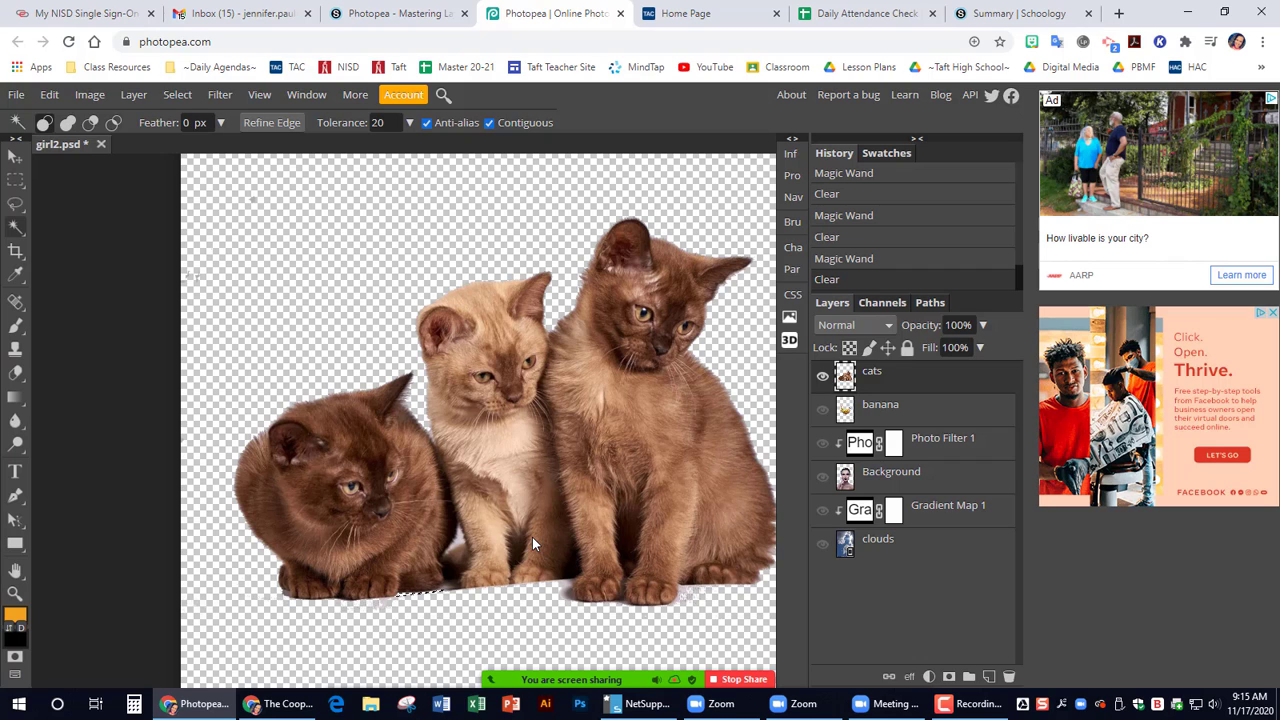
# Delete the remaining shadows around the tall kitten's front paws and below the crouching kitten, and clear the selection.
pyautogui.hscroll(2, 532, 537)
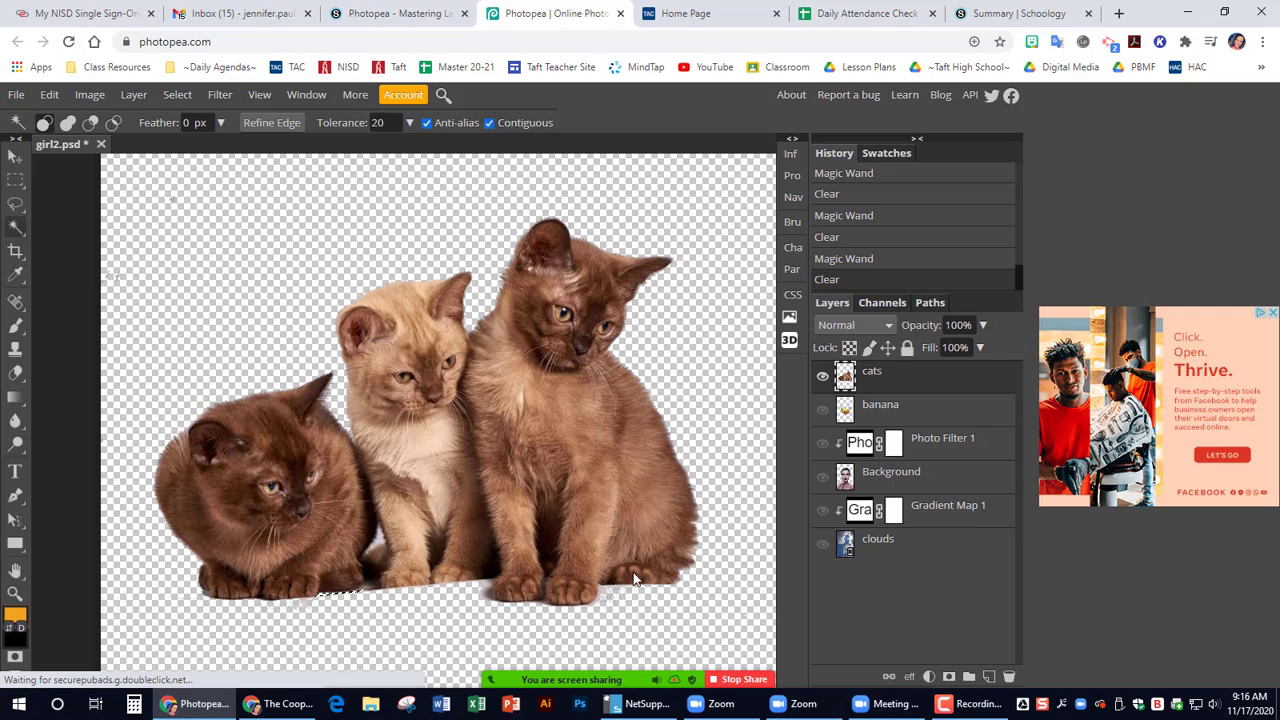
pyautogui.click(604, 590)
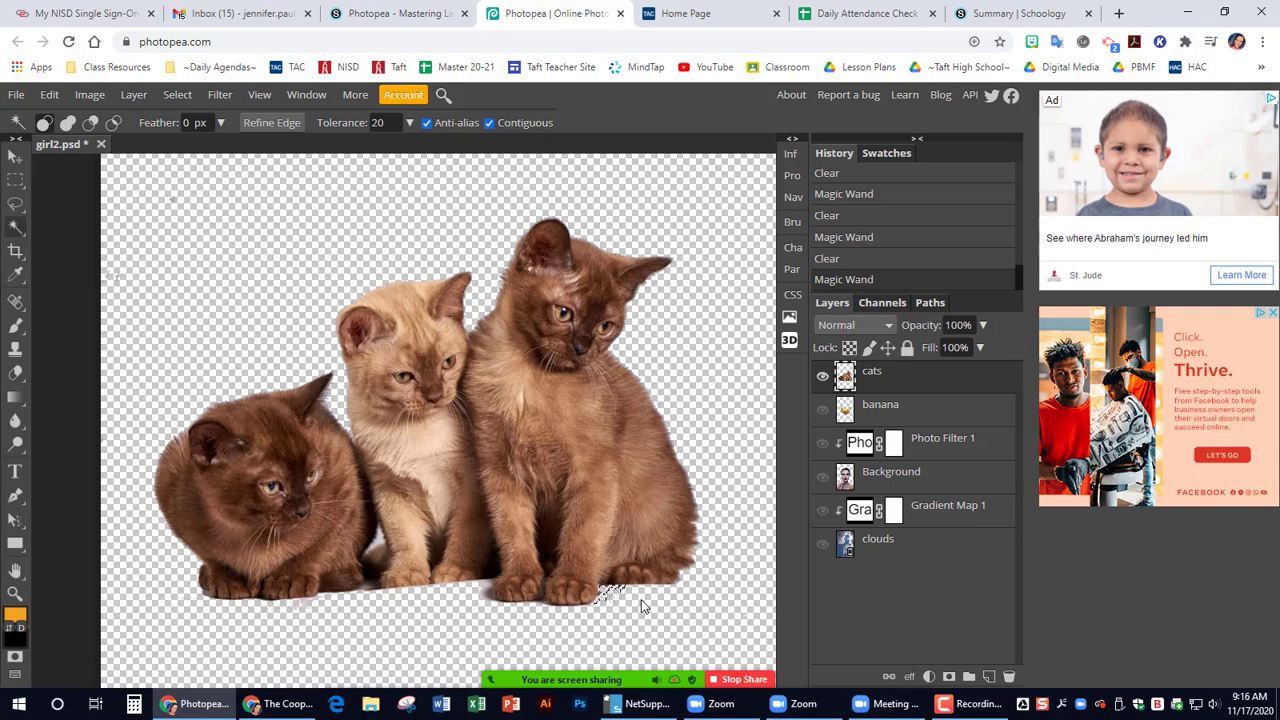
pyautogui.press('Delete')
pyautogui.click(486, 592)
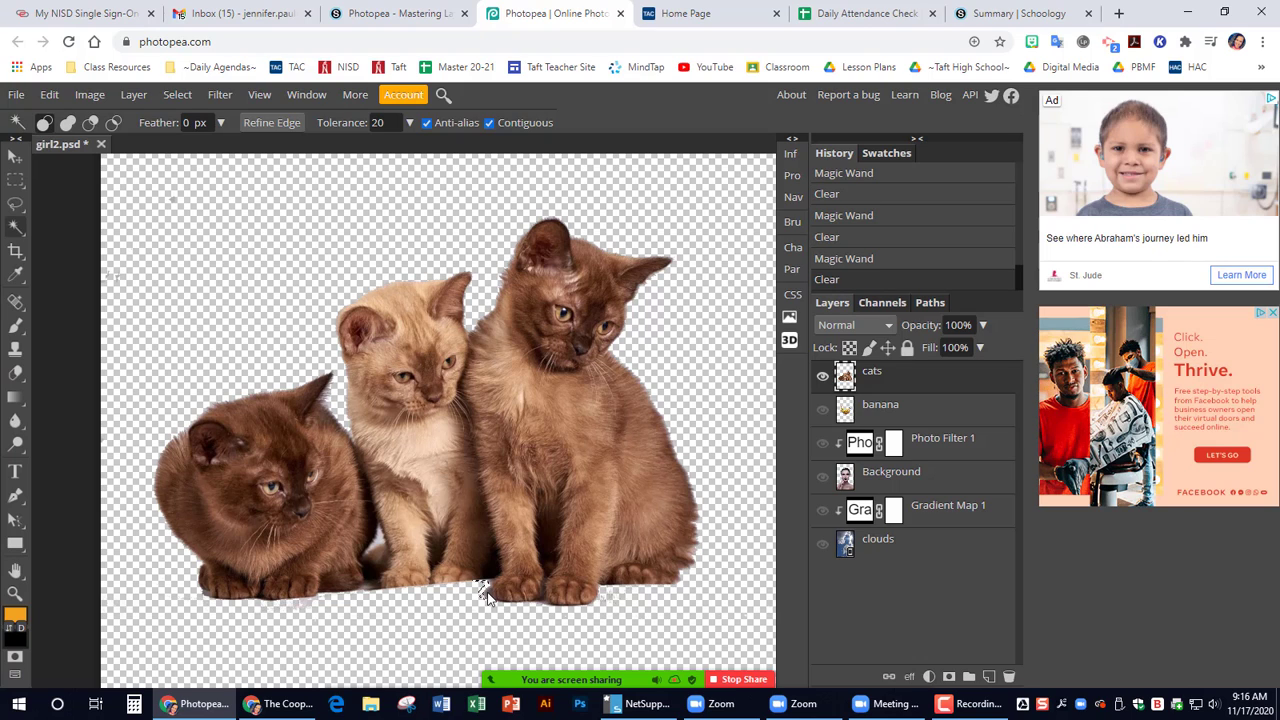
pyautogui.hscroll(1, 508, 574)
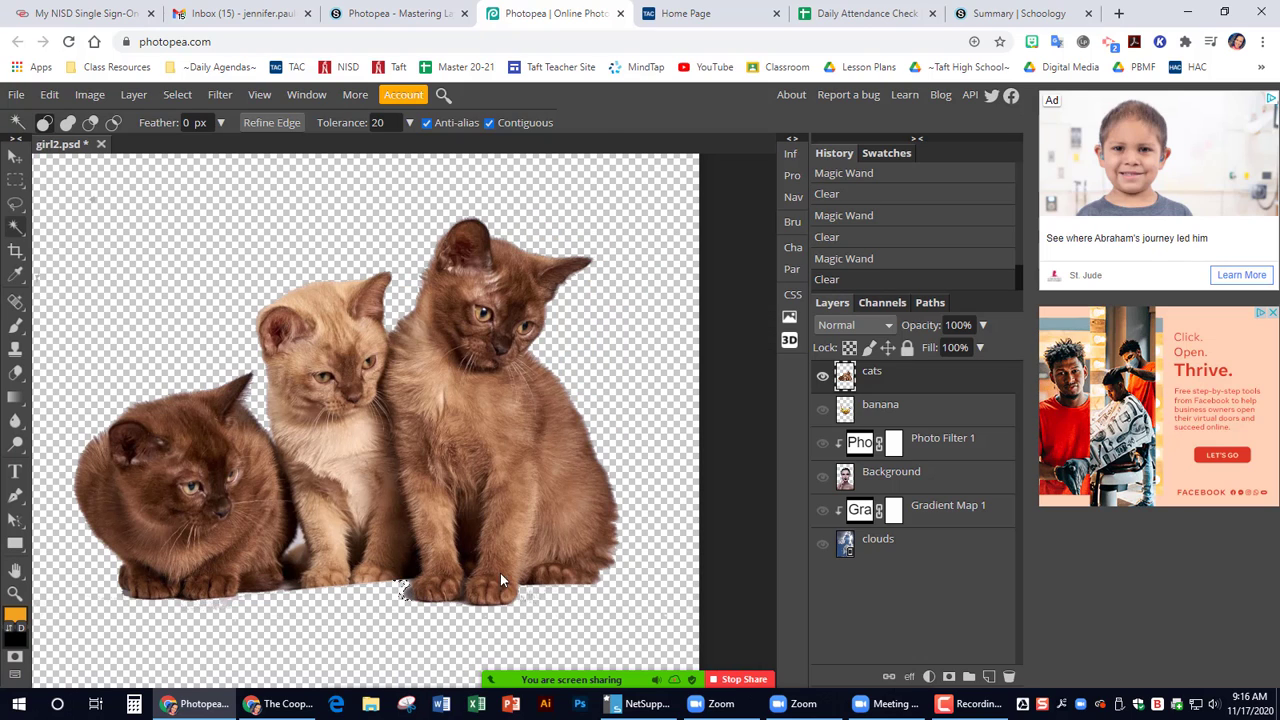
pyautogui.click(225, 603)
pyautogui.press('Delete')
pyautogui.scroll(-2, 254, 605)
pyautogui.scroll(1, 254, 605)
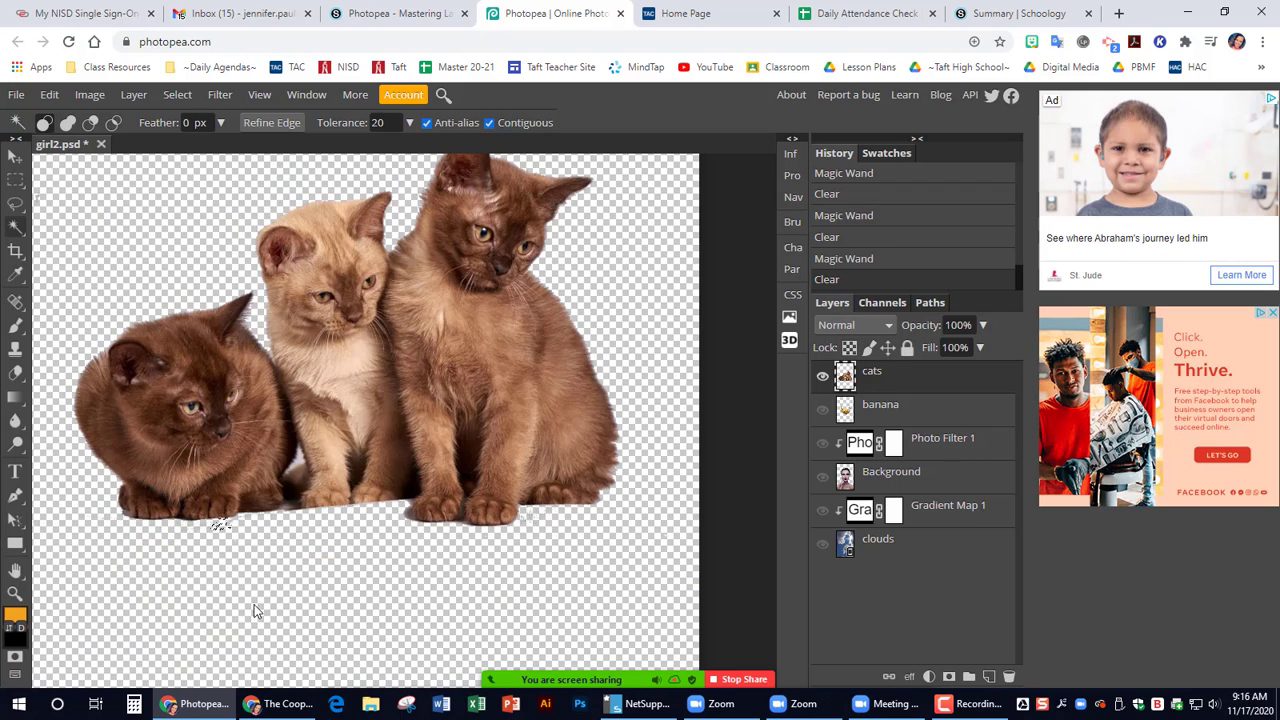
pyautogui.click(177, 94)
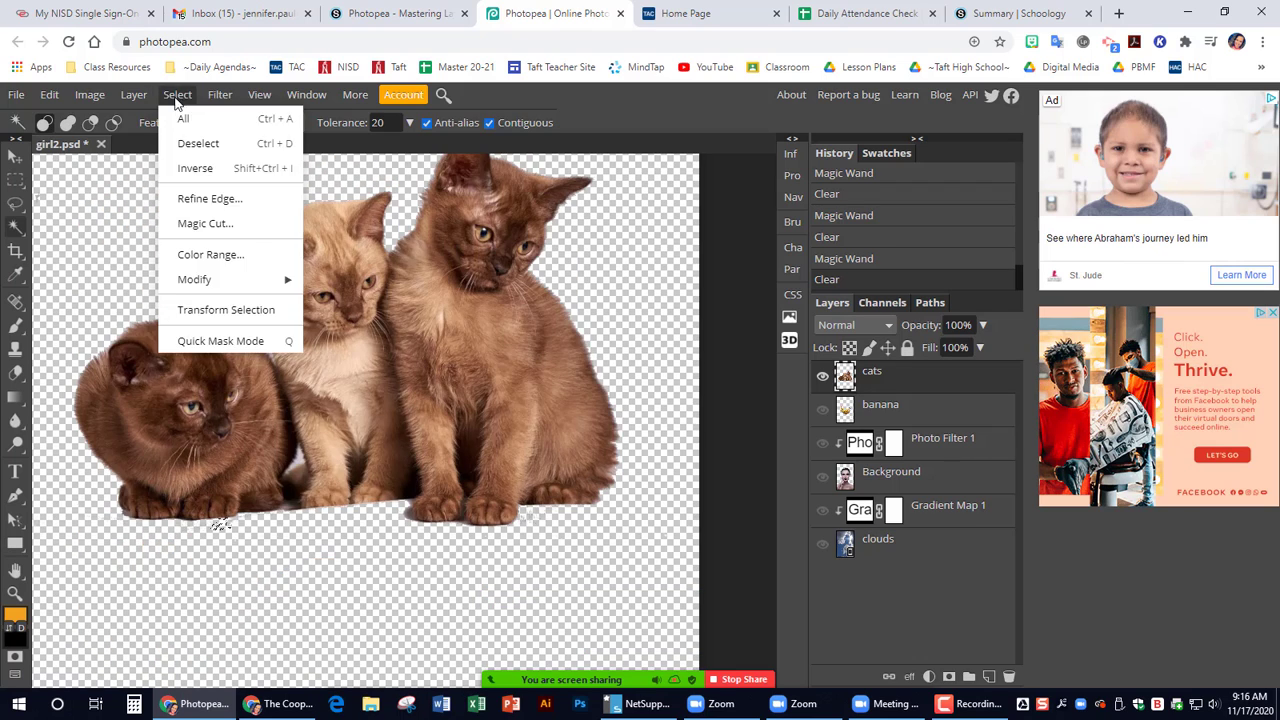
pyautogui.click(222, 146)
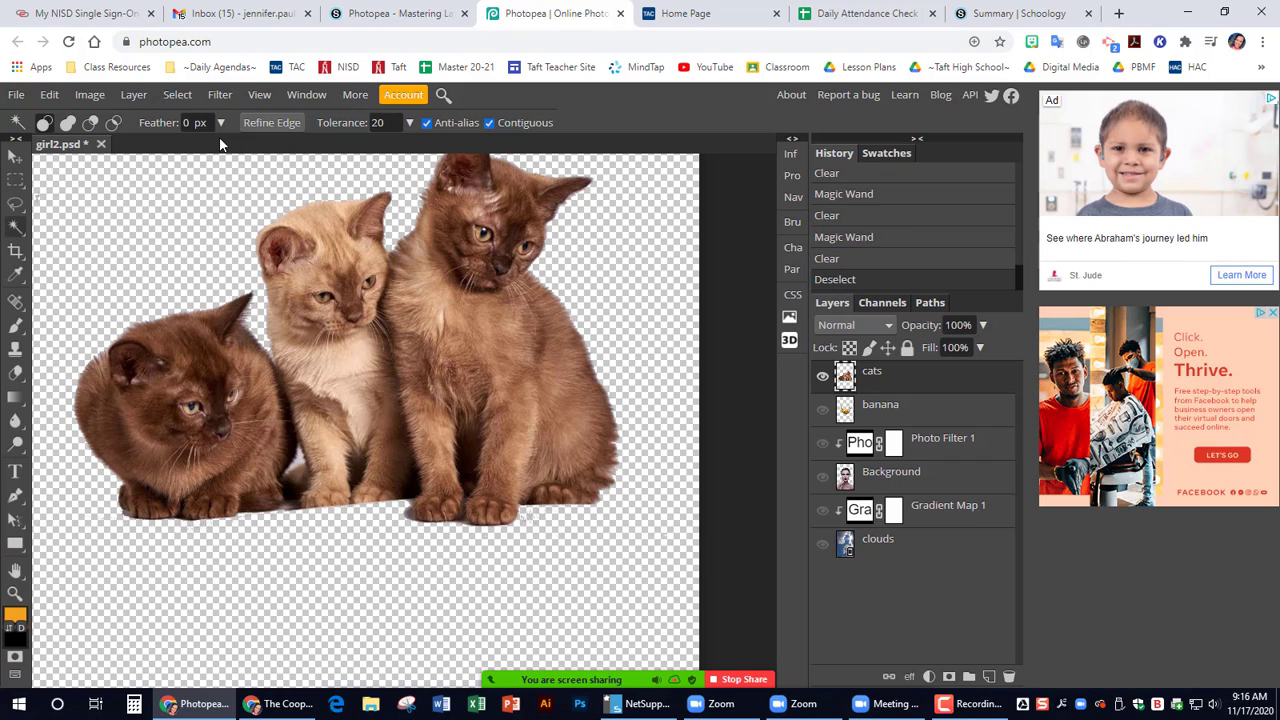
# Show the banana, Photo Filter 1, Background, Gradient Map 1 and clouds layers again.
pyautogui.click(822, 410)
pyautogui.click(822, 443)
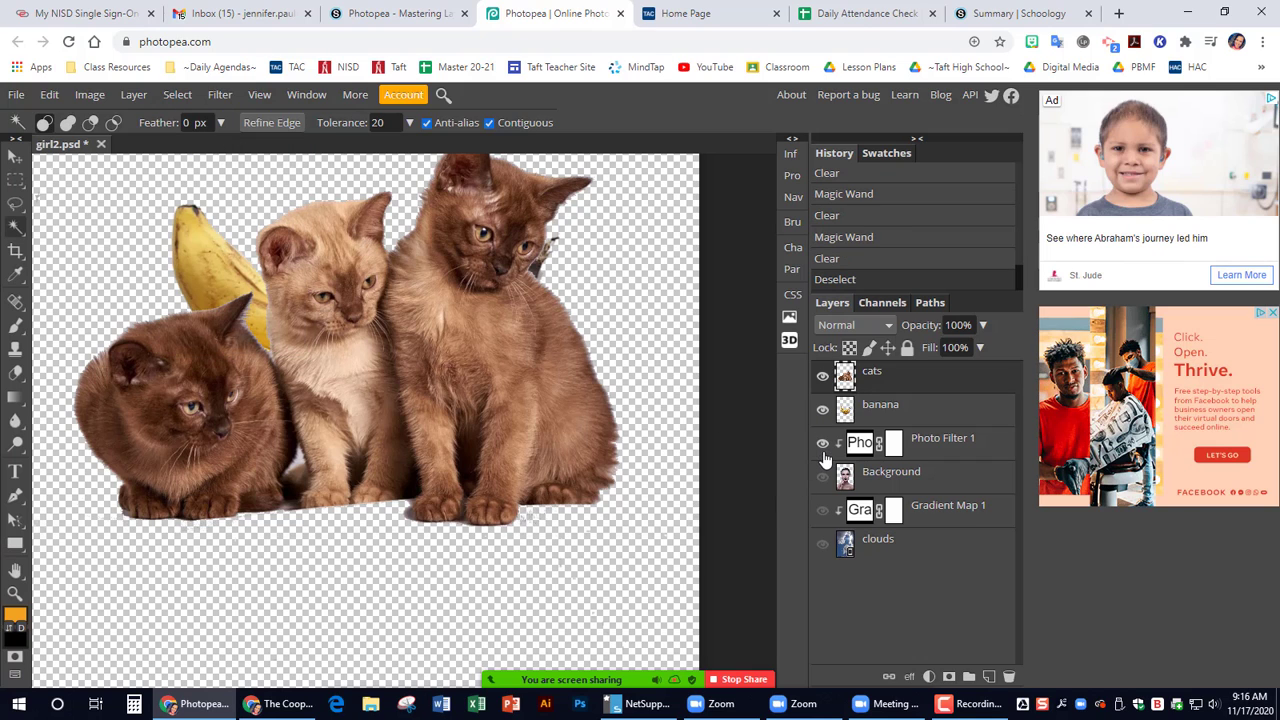
pyautogui.click(822, 476)
pyautogui.click(822, 510)
pyautogui.click(822, 544)
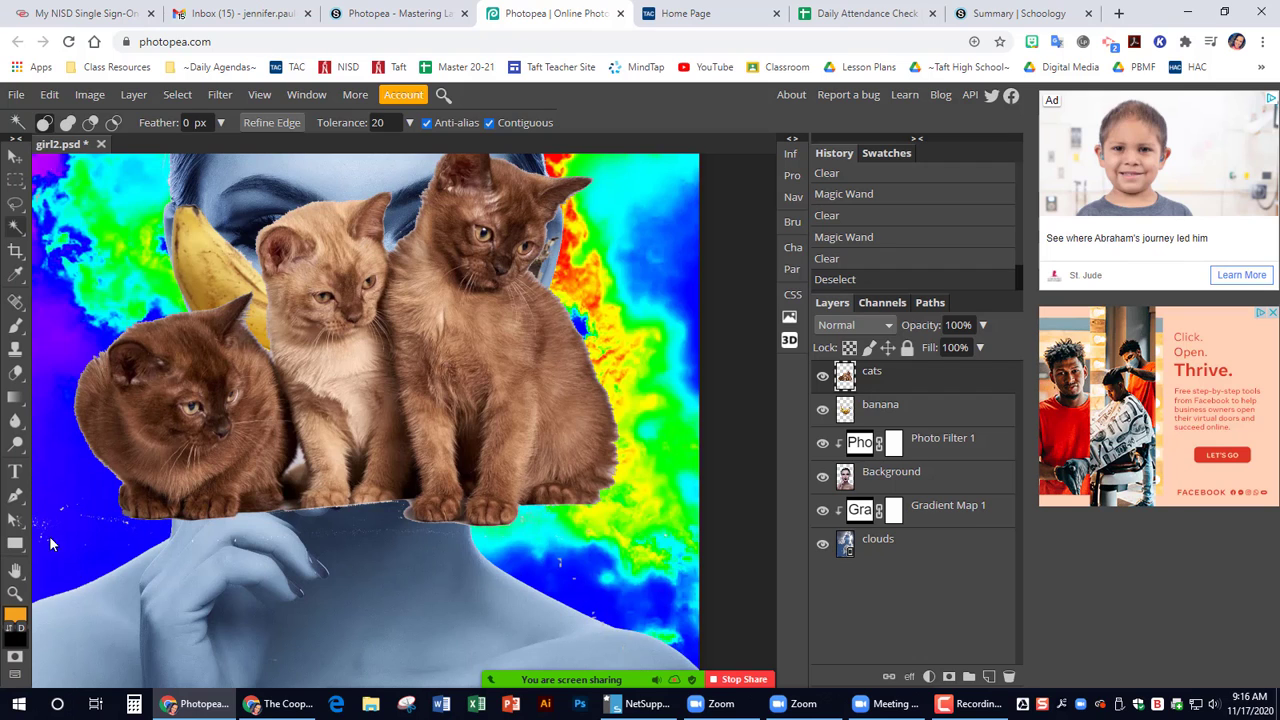
# Erase the stray specks and floor remnants around the kittens' paws on the cats layer with the Eraser.
pyautogui.click(15, 372)
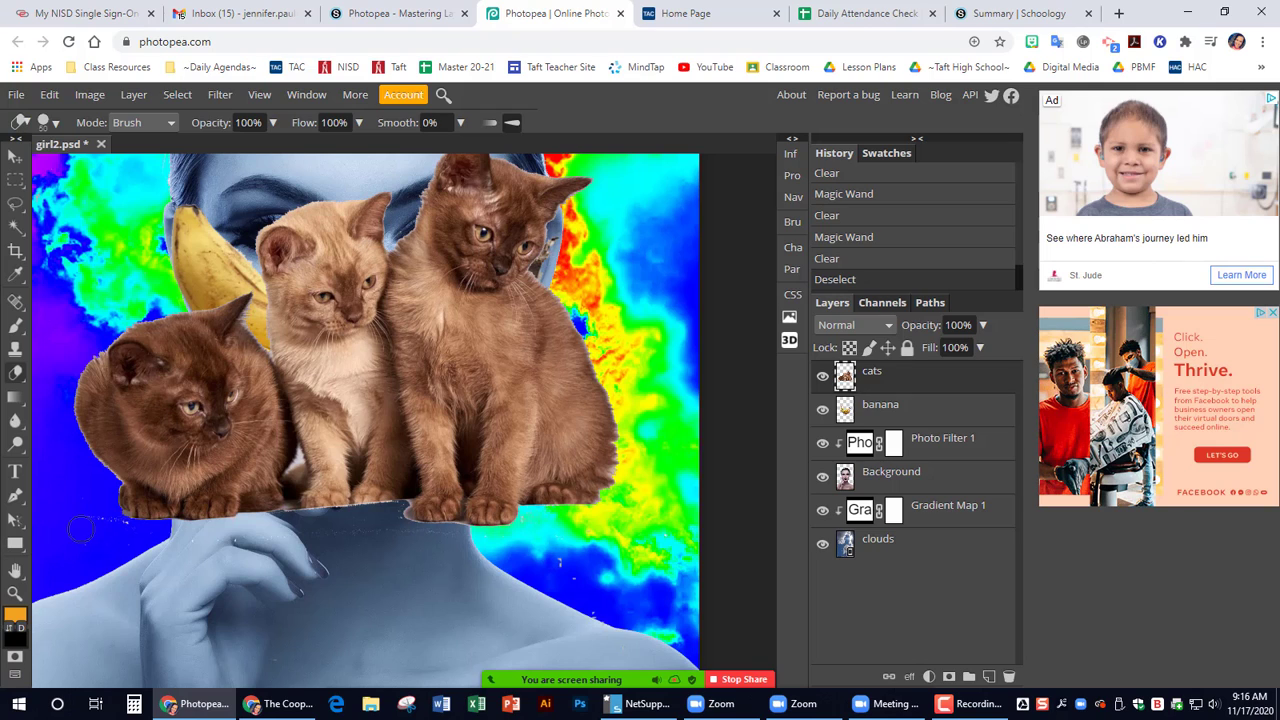
pyautogui.moveTo(82, 528); pyautogui.dragTo(148, 532)
pyautogui.moveTo(609, 617); pyautogui.dragTo(520, 585)
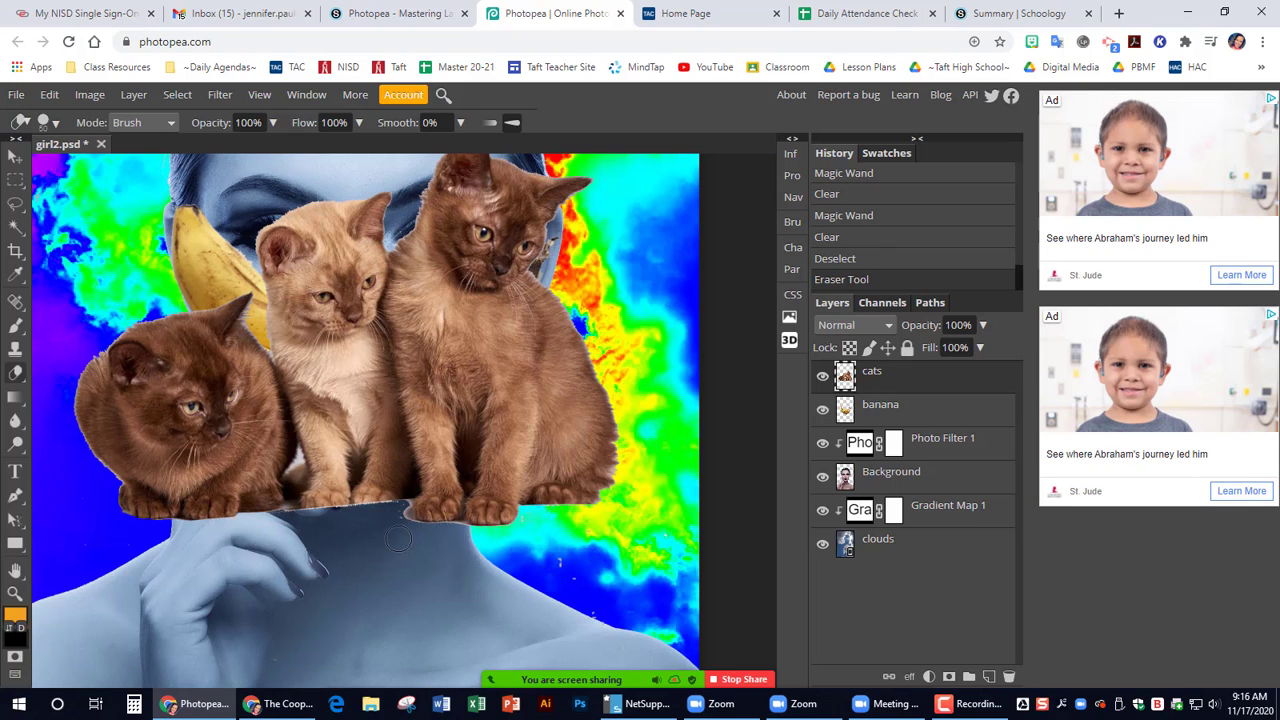
pyautogui.click(398, 517)
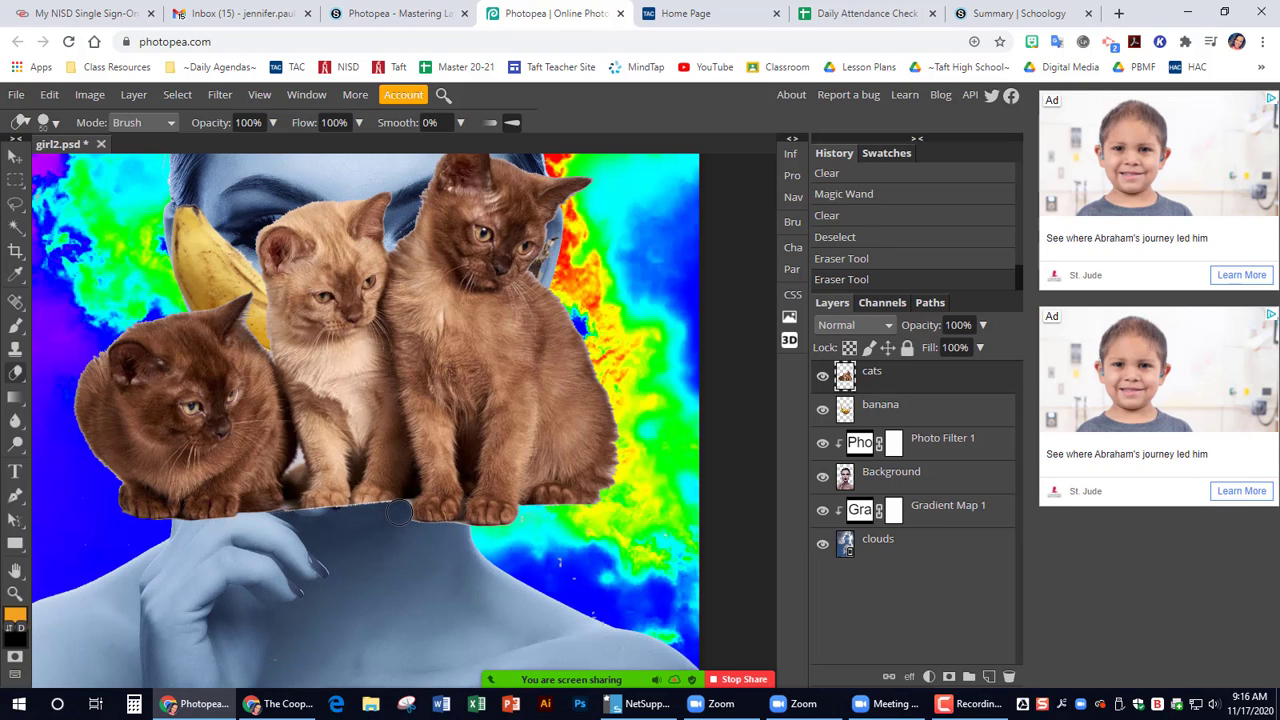
pyautogui.moveTo(398, 512); pyautogui.dragTo(409, 529)
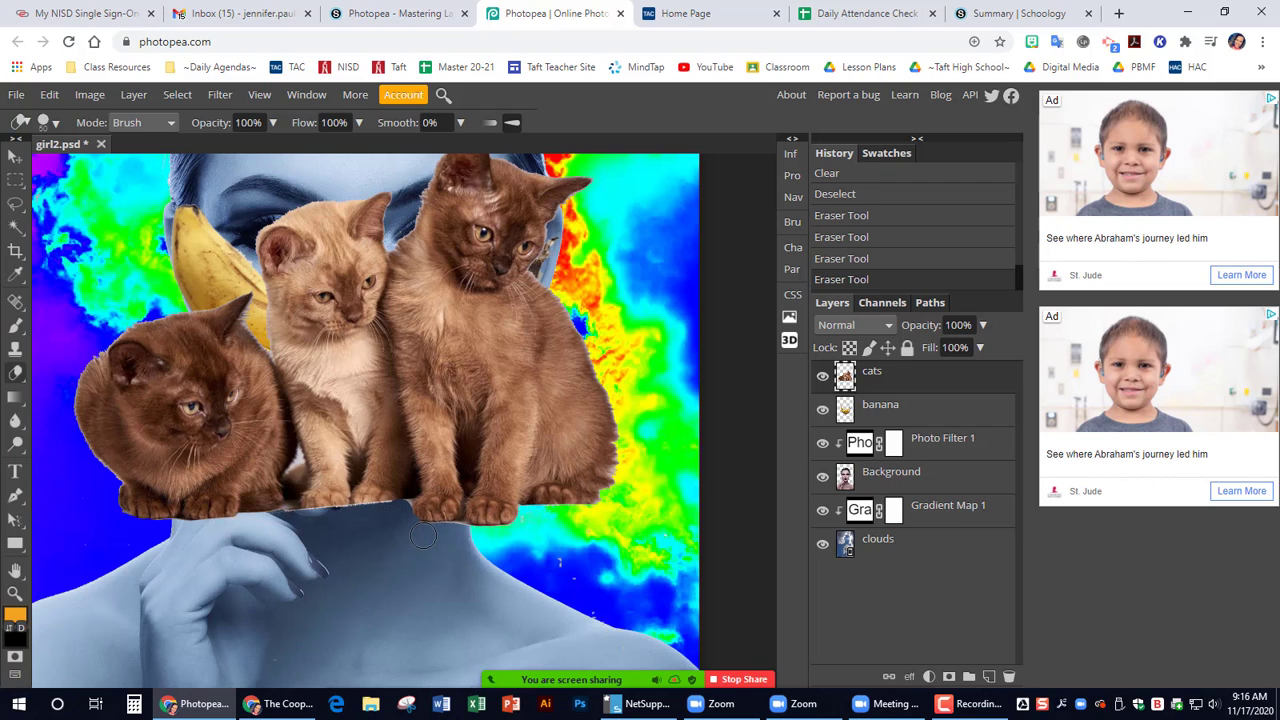
pyautogui.click(422, 535)
# Move the kittens down over the woman's chest below the bananas and erase leftover specks beneath them.
pyautogui.click(15, 156)
pyautogui.scroll(-1, 269, 250)
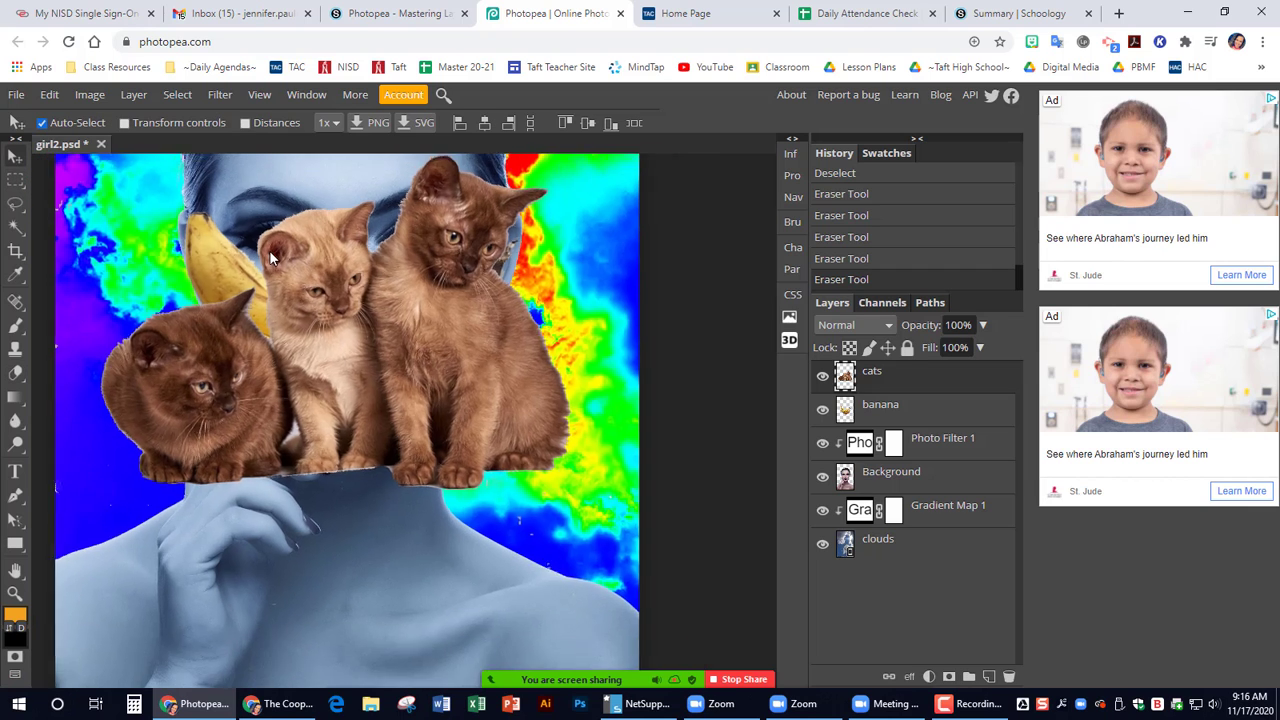
pyautogui.scroll(-2, 269, 250)
pyautogui.moveTo(440, 476)
pyautogui.mouseDown()
pyautogui.moveTo(435, 528)
pyautogui.moveTo(451, 580)
pyautogui.mouseUp()
pyautogui.click(15, 372)
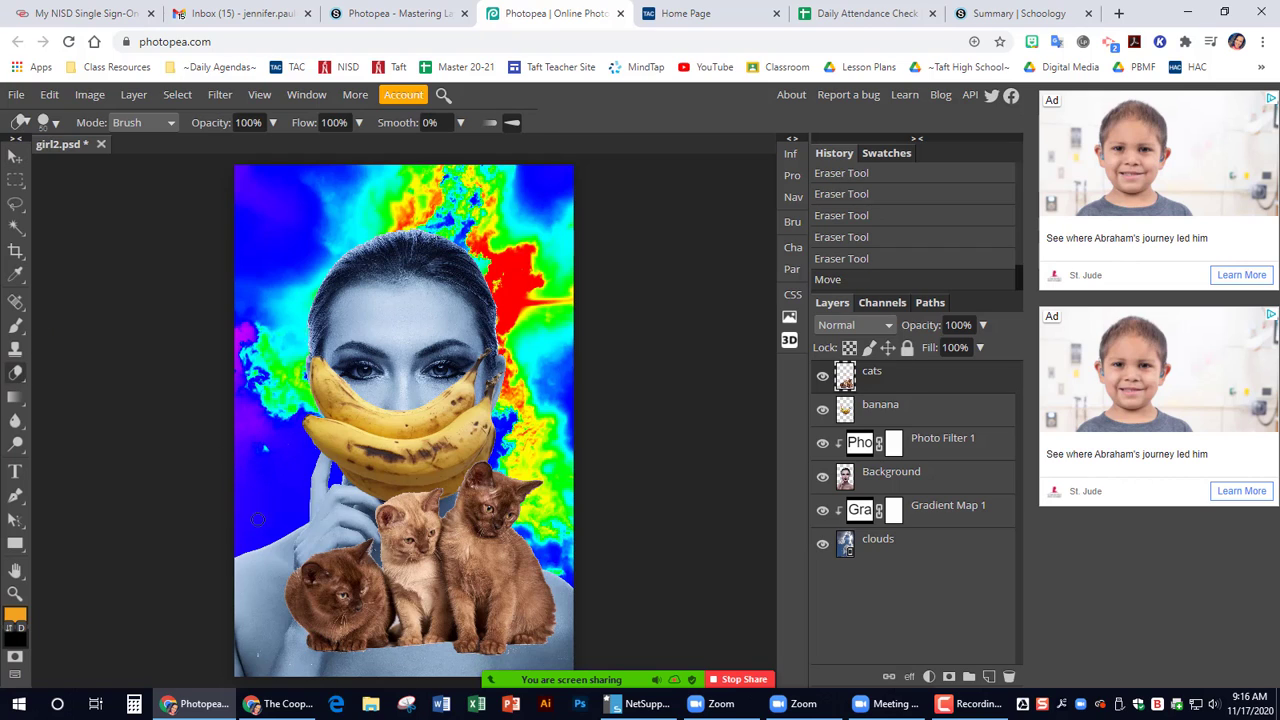
pyautogui.click(322, 668)
# Scale the cats layer to about 61.56% with transform controls and place it over the woman's lower chest near the right edge.
pyautogui.click(15, 158)
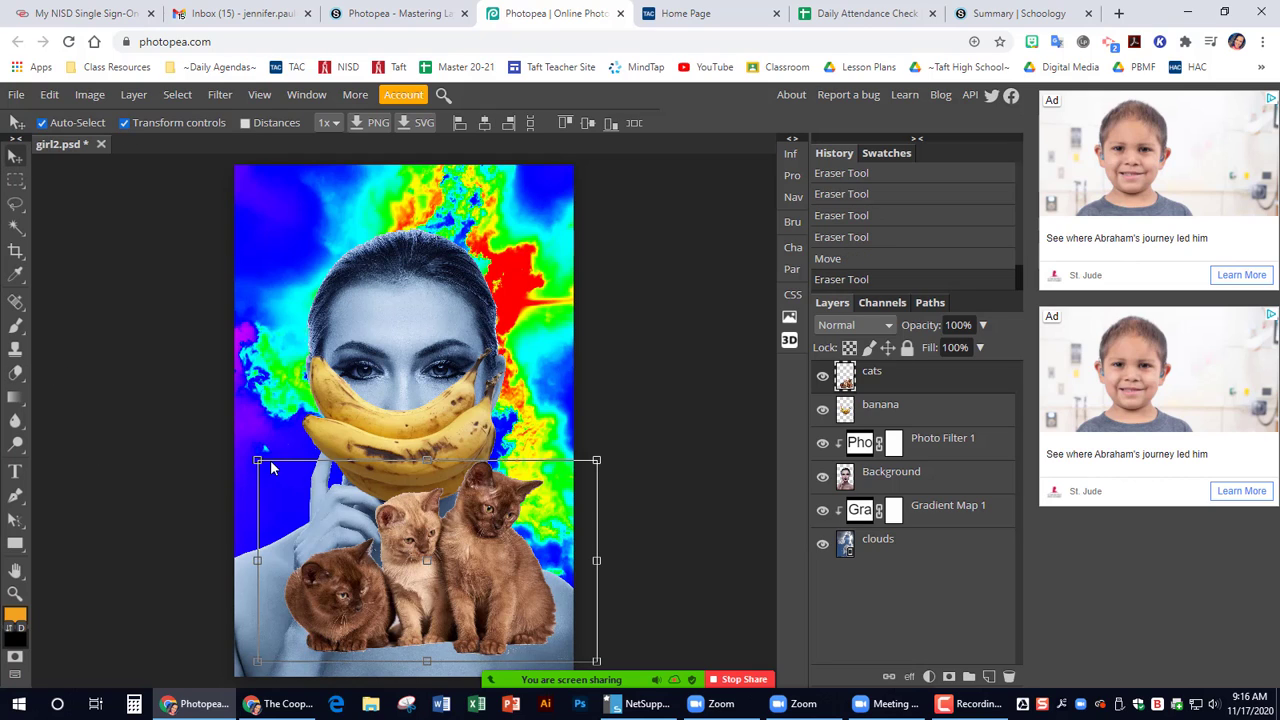
pyautogui.moveTo(265, 468); pyautogui.dragTo(388, 541)
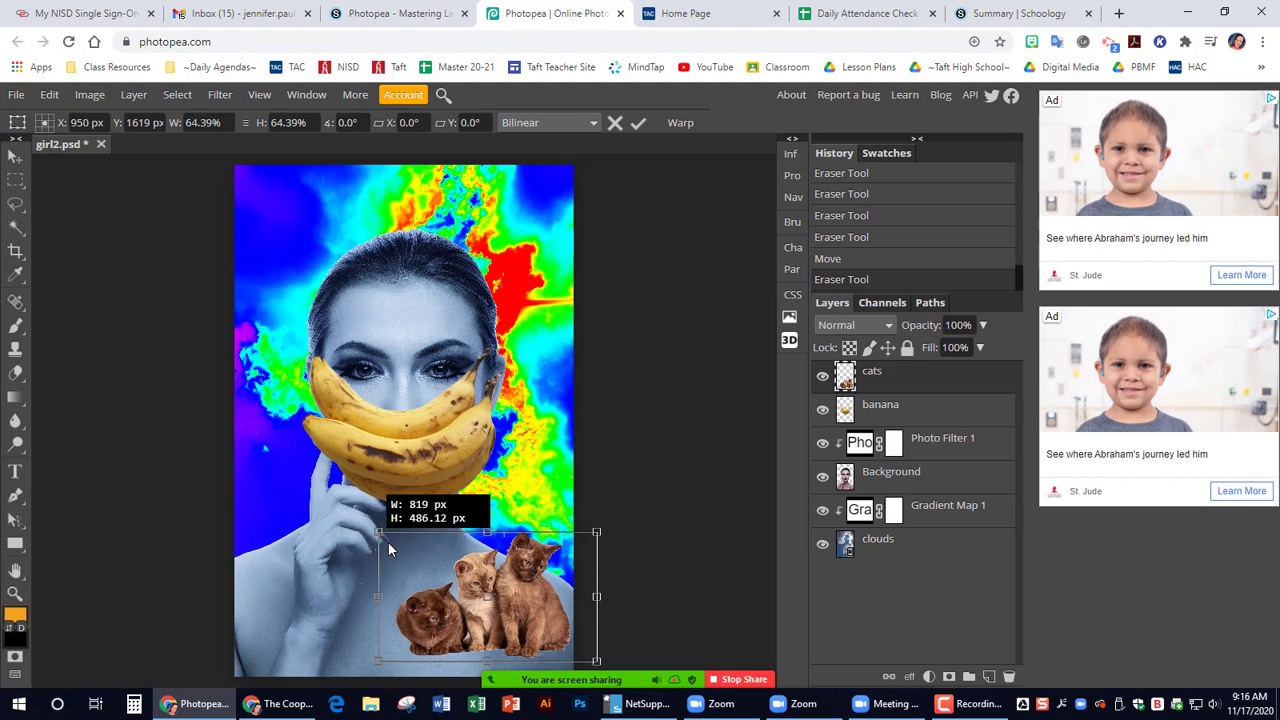
pyautogui.moveTo(506, 598); pyautogui.dragTo(497, 601)
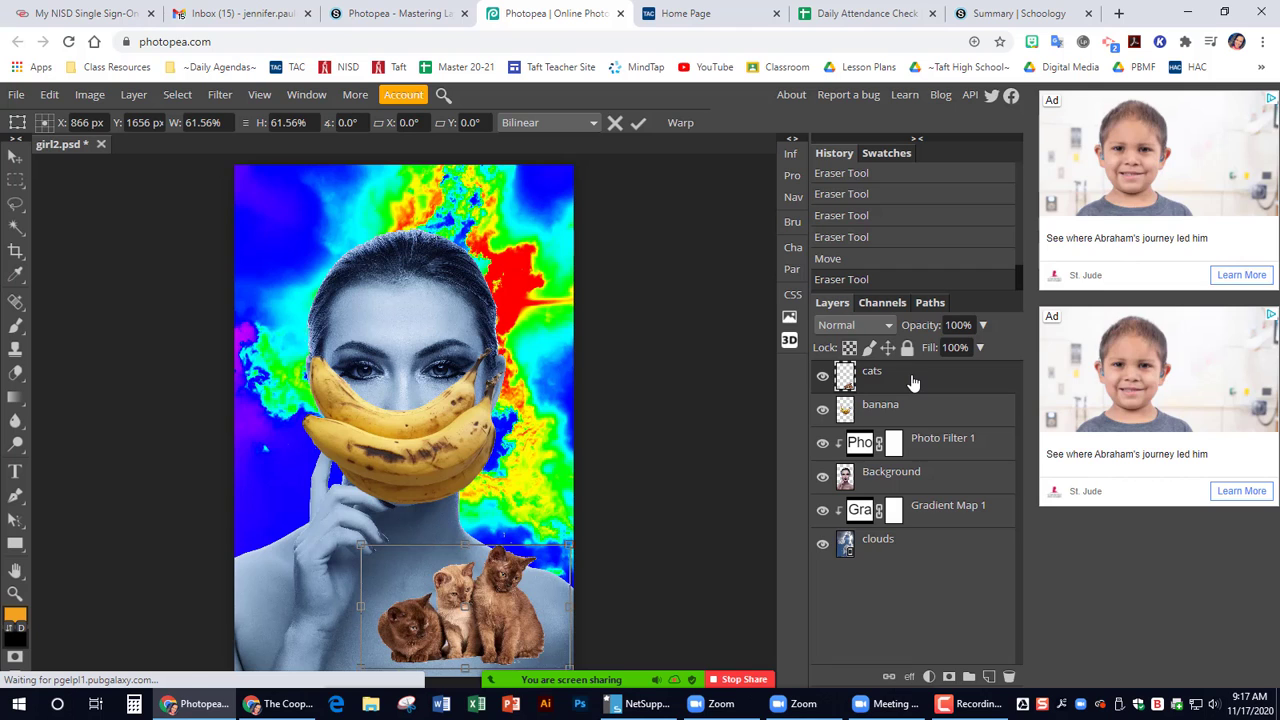
# Add a Gradient Map adjustment above the cats layer and clip it to that layer.
pyautogui.click(929, 676)
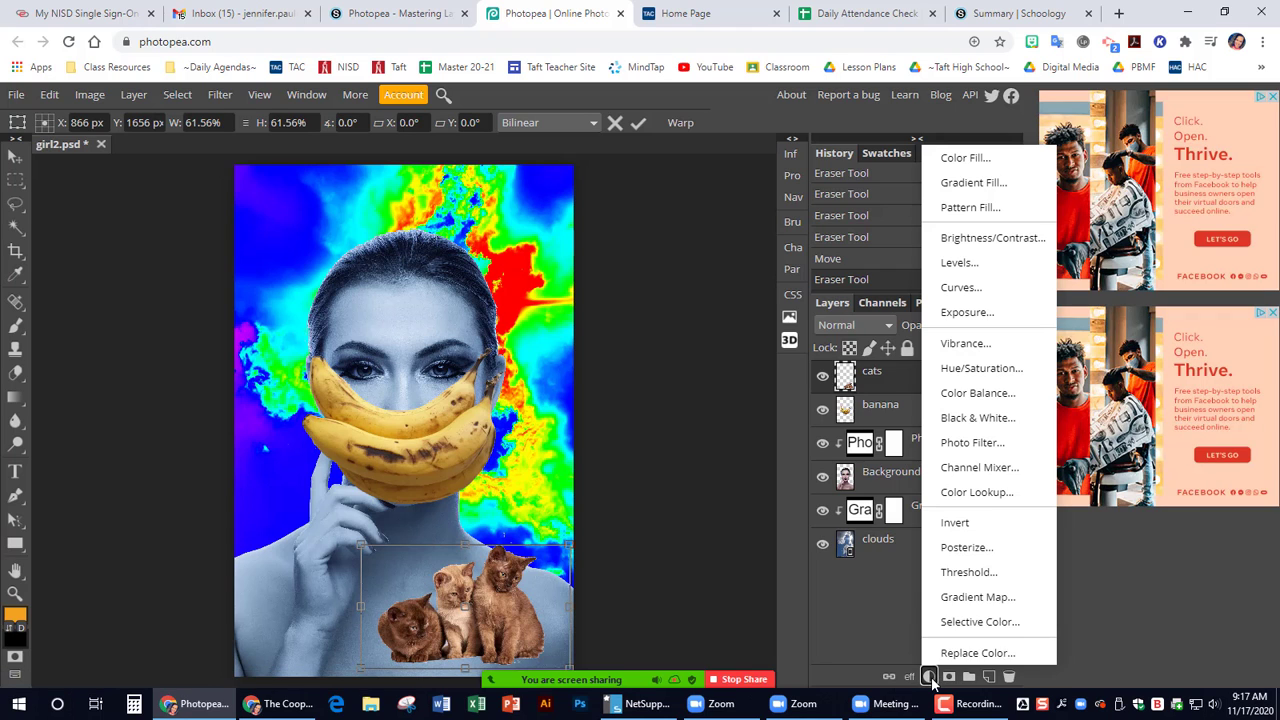
pyautogui.click(980, 597)
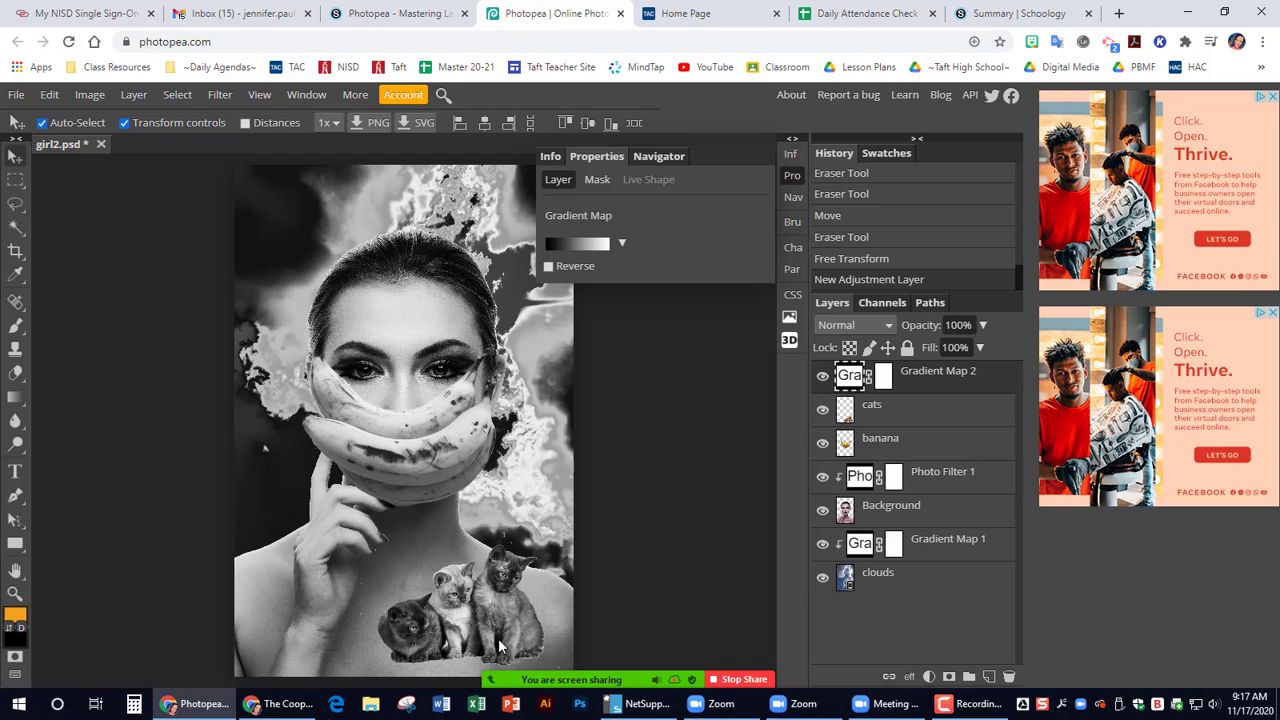
pyautogui.rightClick(912, 387)
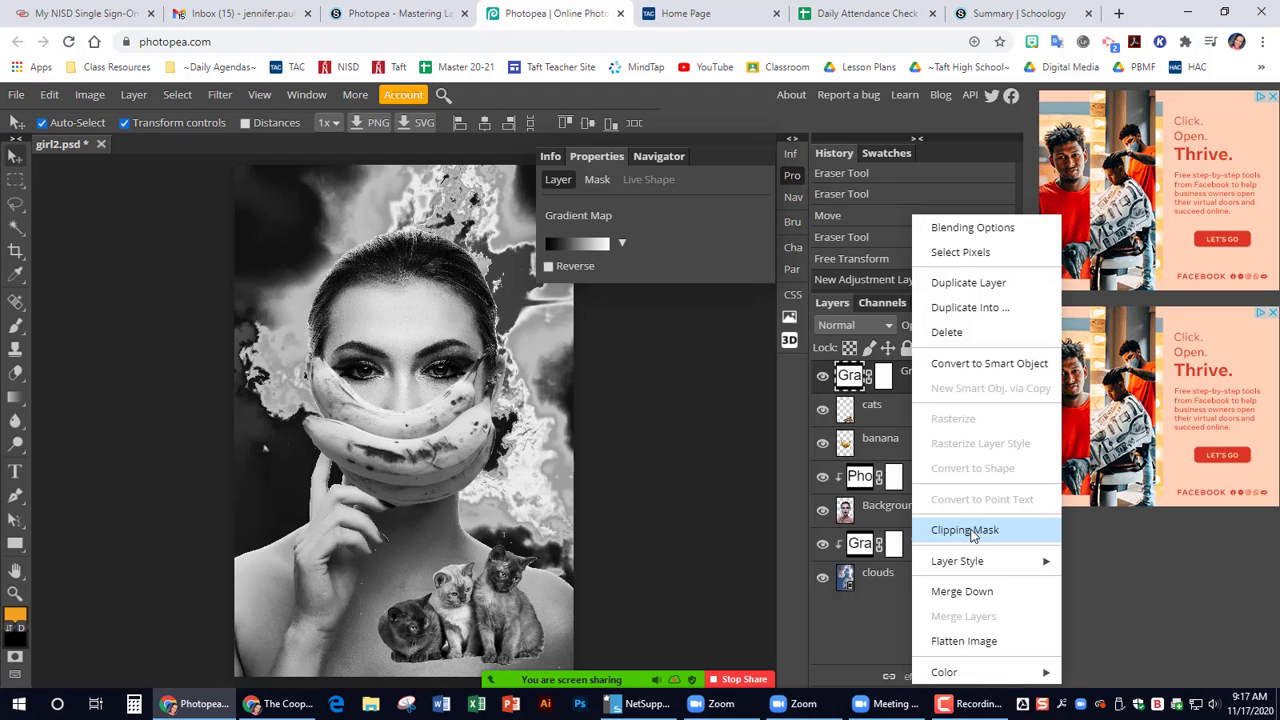
pyautogui.click(967, 531)
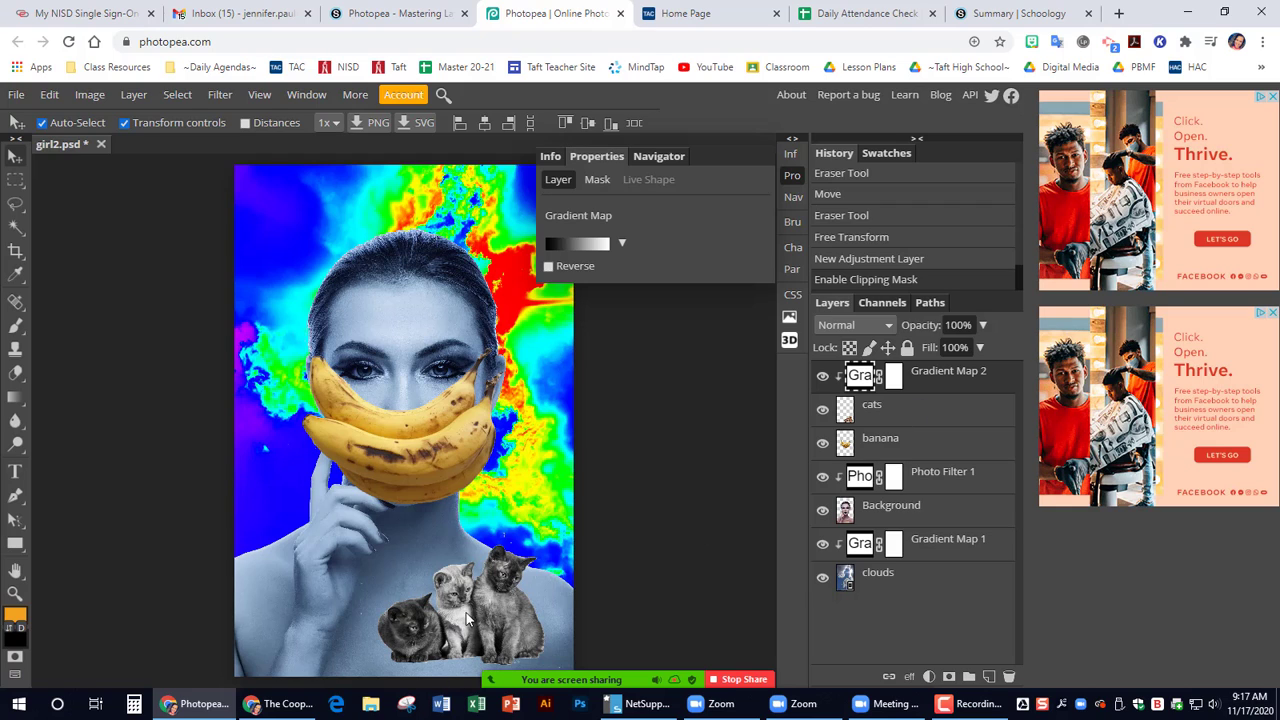
# Apply the copper gradient preset to the kittens' Gradient Map and move the kittens slightly lower.
pyautogui.click(621, 245)
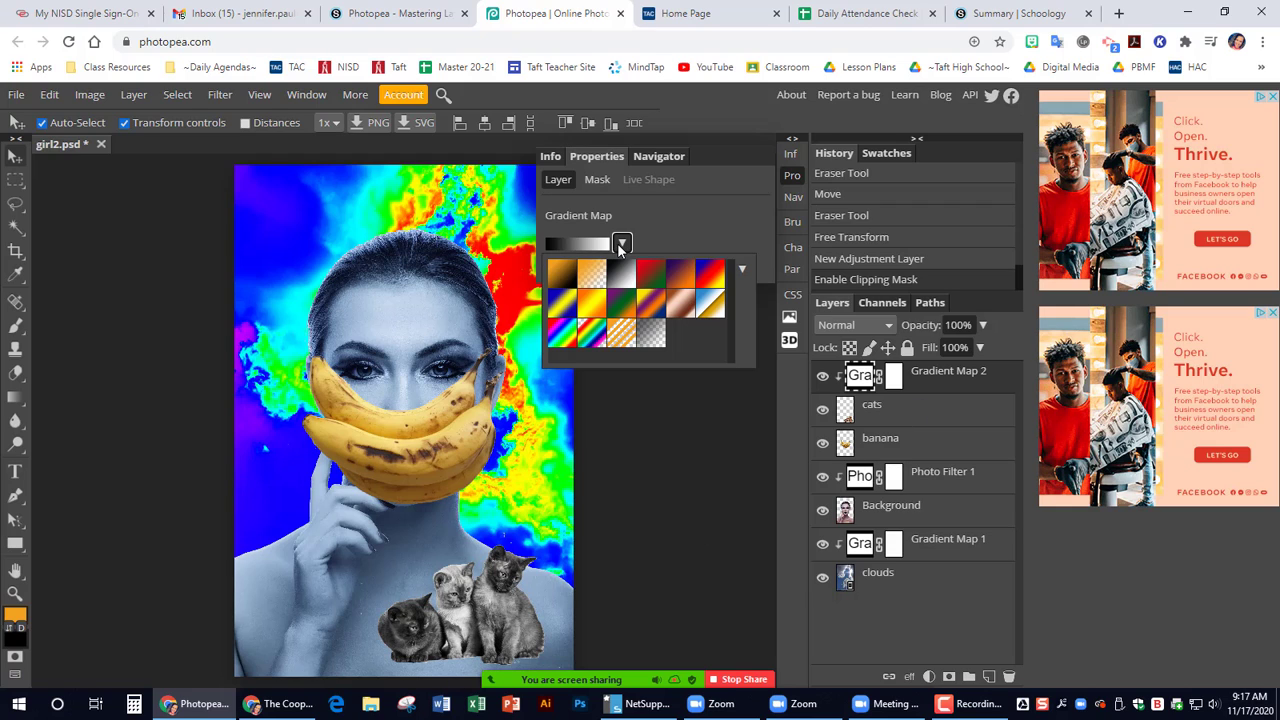
pyautogui.click(684, 303)
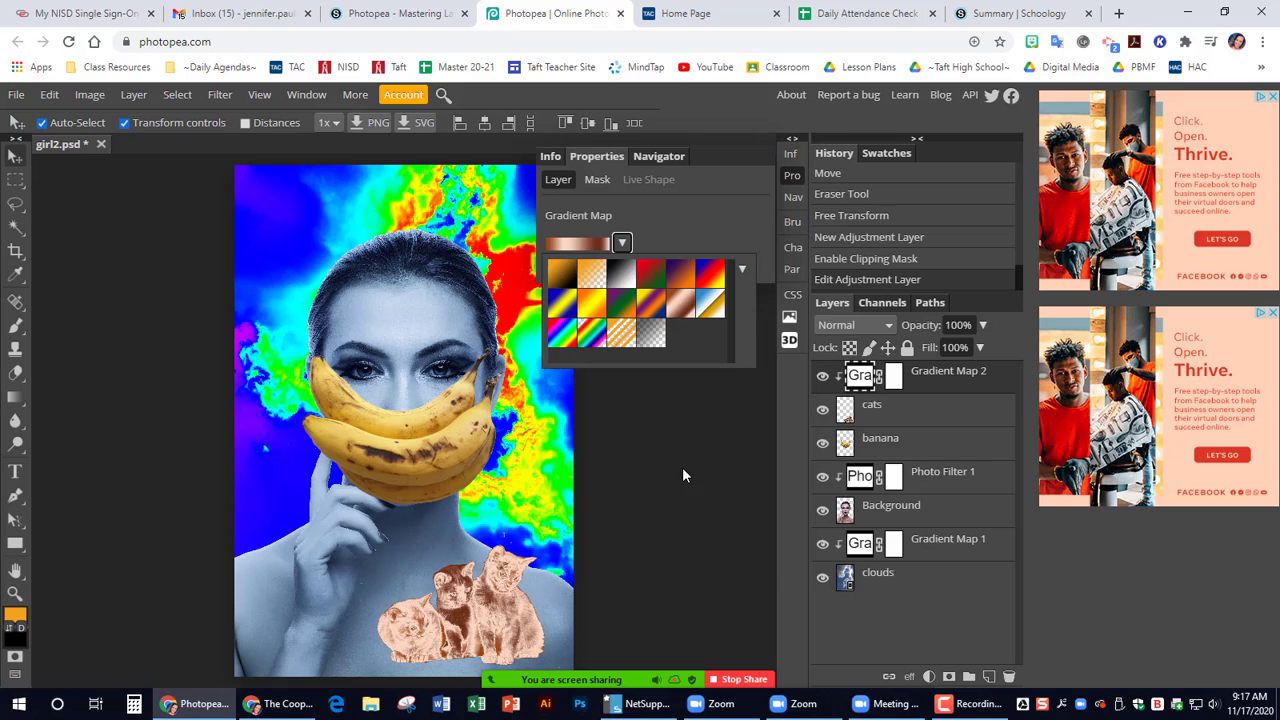
pyautogui.moveTo(489, 614)
pyautogui.mouseDown()
pyautogui.moveTo(470, 620)
pyautogui.moveTo(487, 620)
pyautogui.mouseUp()
# Rotate the clouds layer by about 0.1° and apply the transform.
pyautogui.click(636, 410)
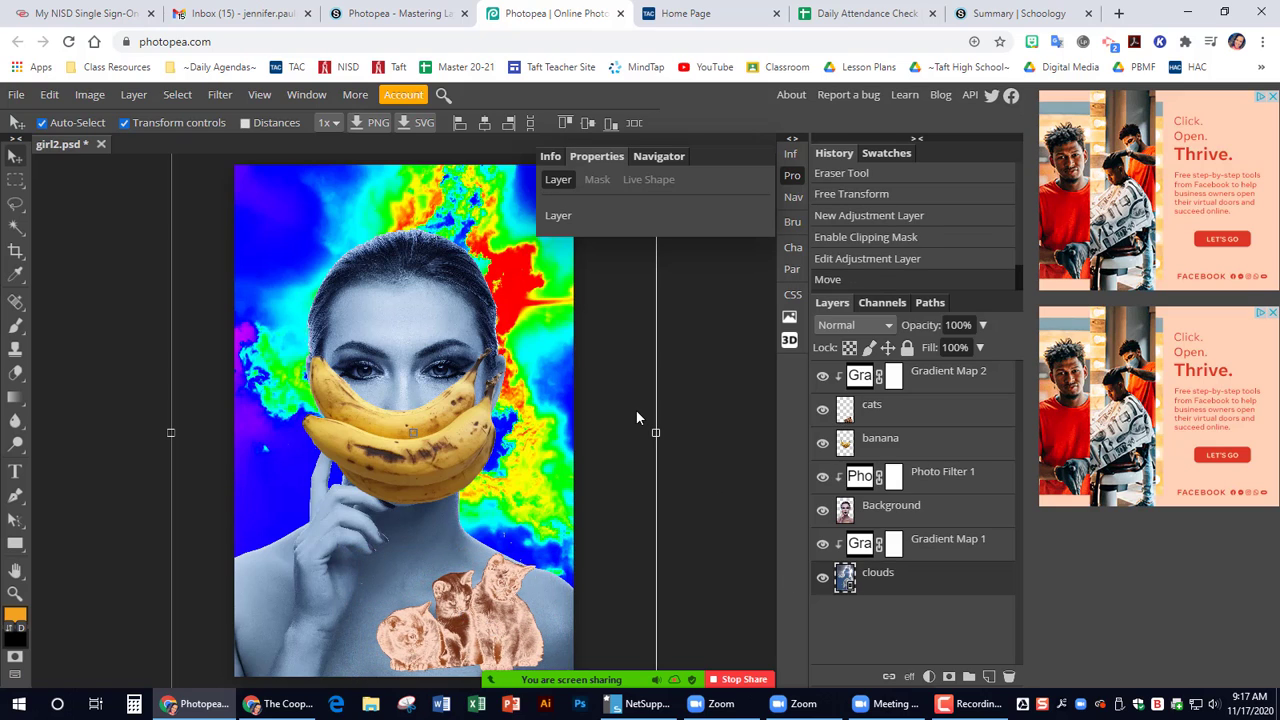
pyautogui.moveTo(724, 324); pyautogui.dragTo(713, 327)
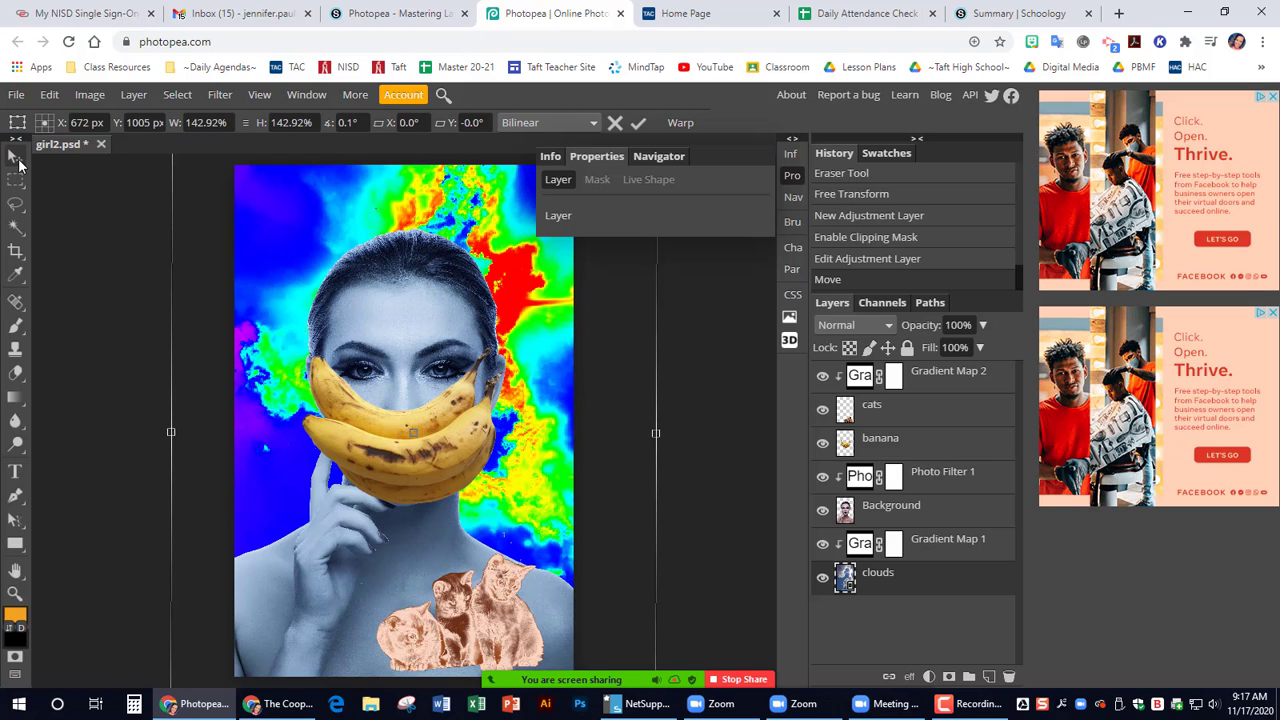
pyautogui.press('Return')
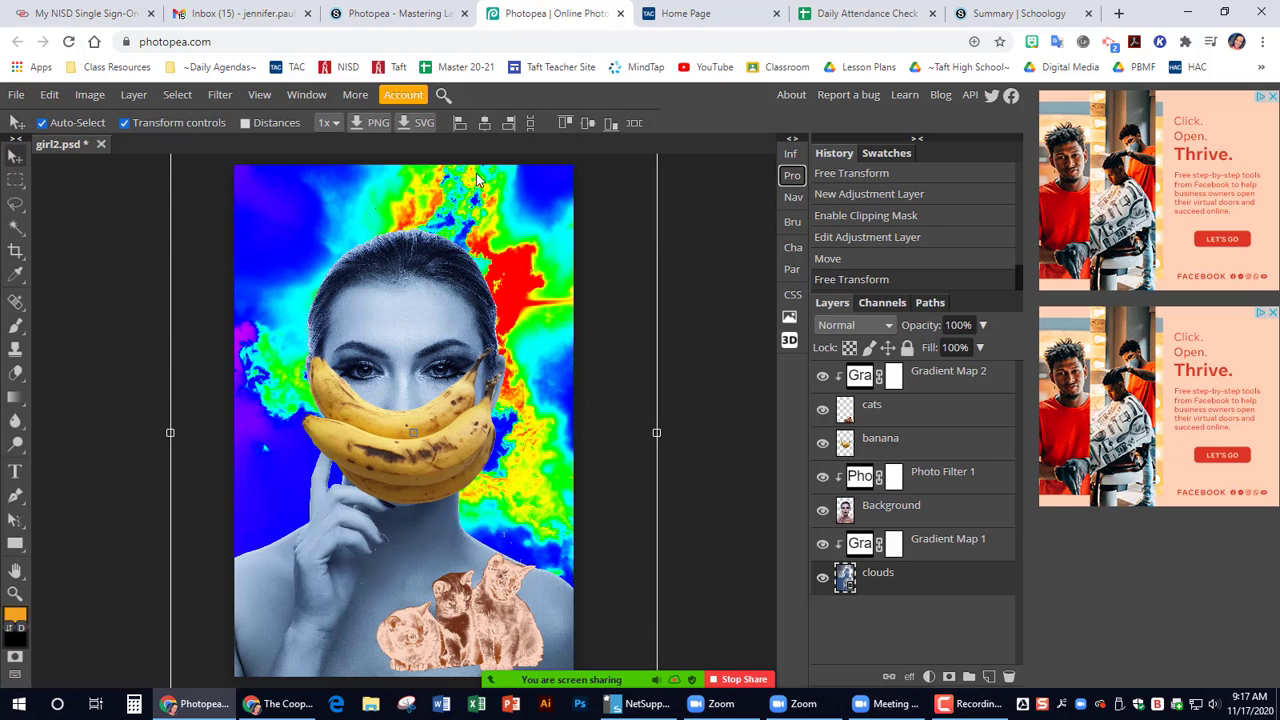
# Turn off the transform controls display for the Move tool.
pyautogui.click(125, 122)
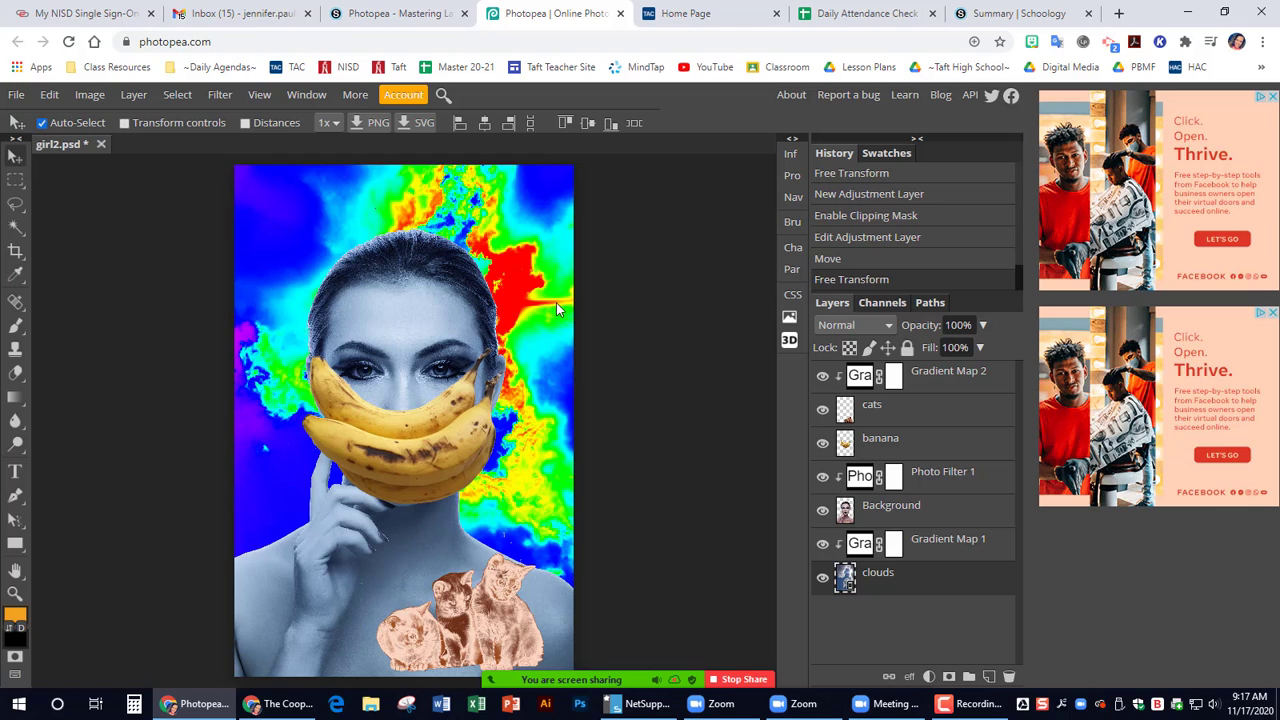
pyautogui.hotkey('ctrl', '-')
pyautogui.hotkey('ctrl', '+')
pyautogui.press('ctrl')
pyautogui.press('ctrl')
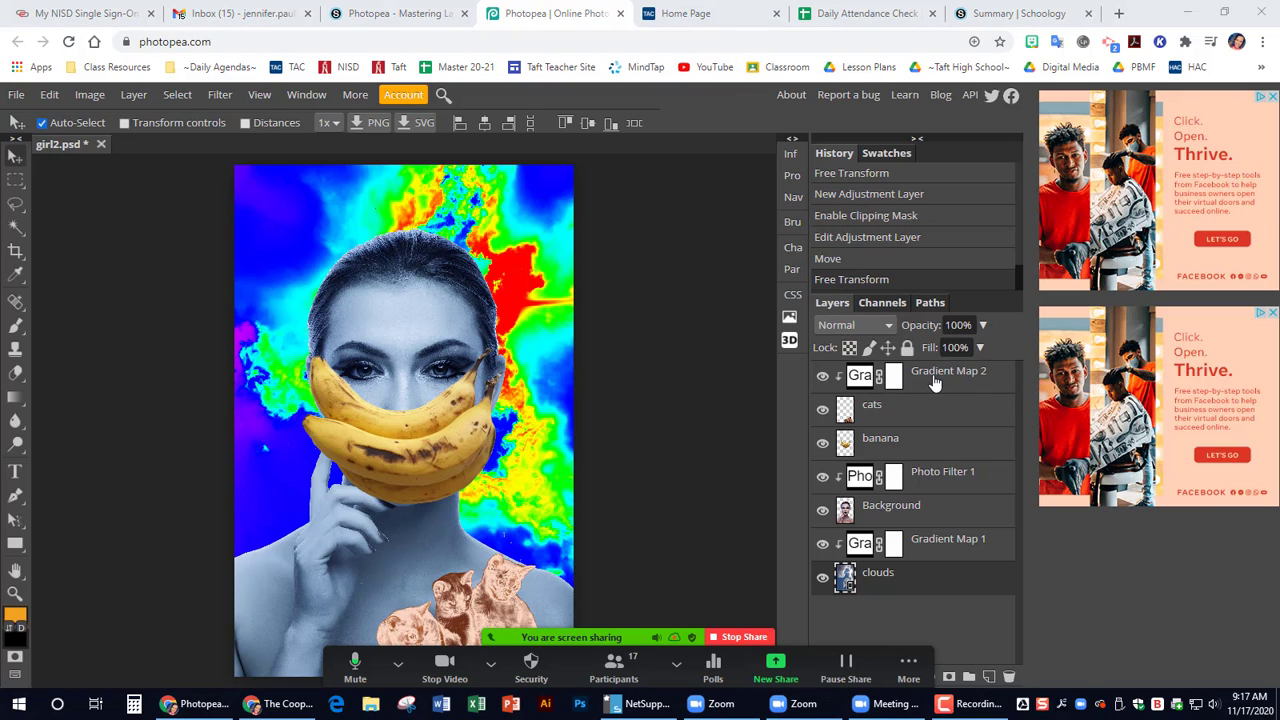
# Check the clipping mask option and other layer commands available for Gradient Map 2.
pyautogui.click(898, 420)
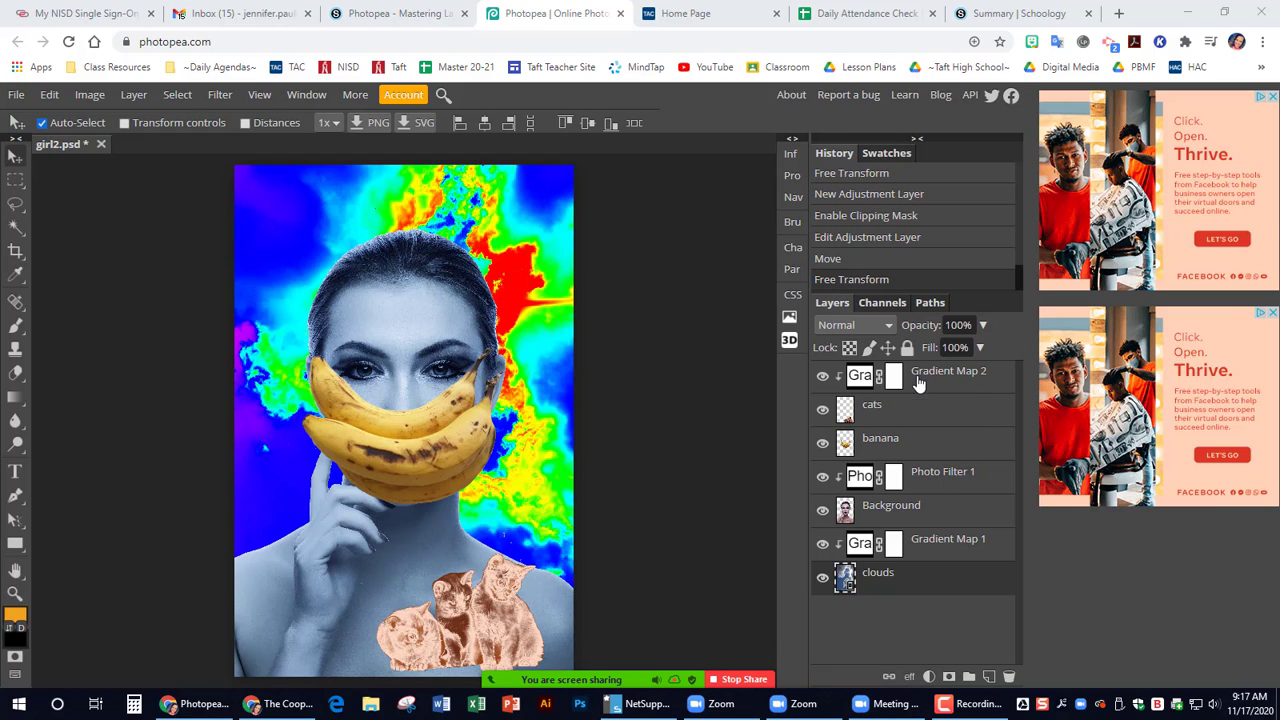
pyautogui.click(921, 383)
pyautogui.rightClick(927, 383)
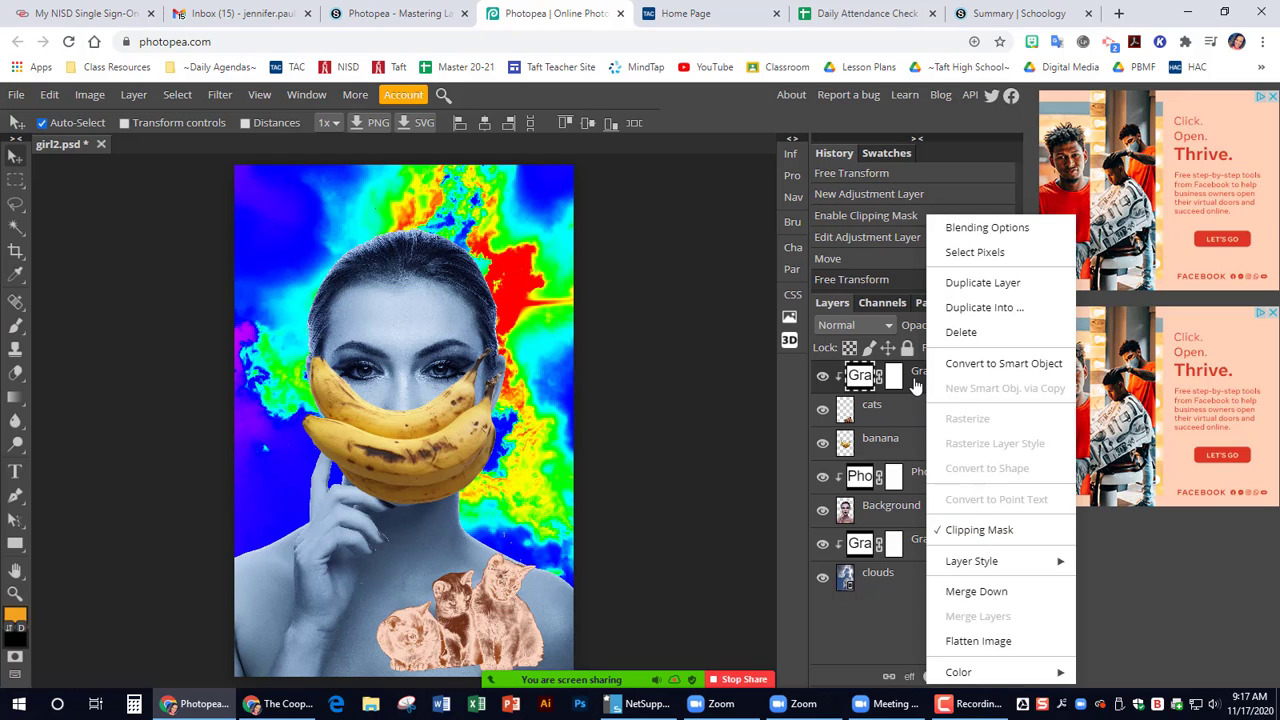
pyautogui.click(915, 386)
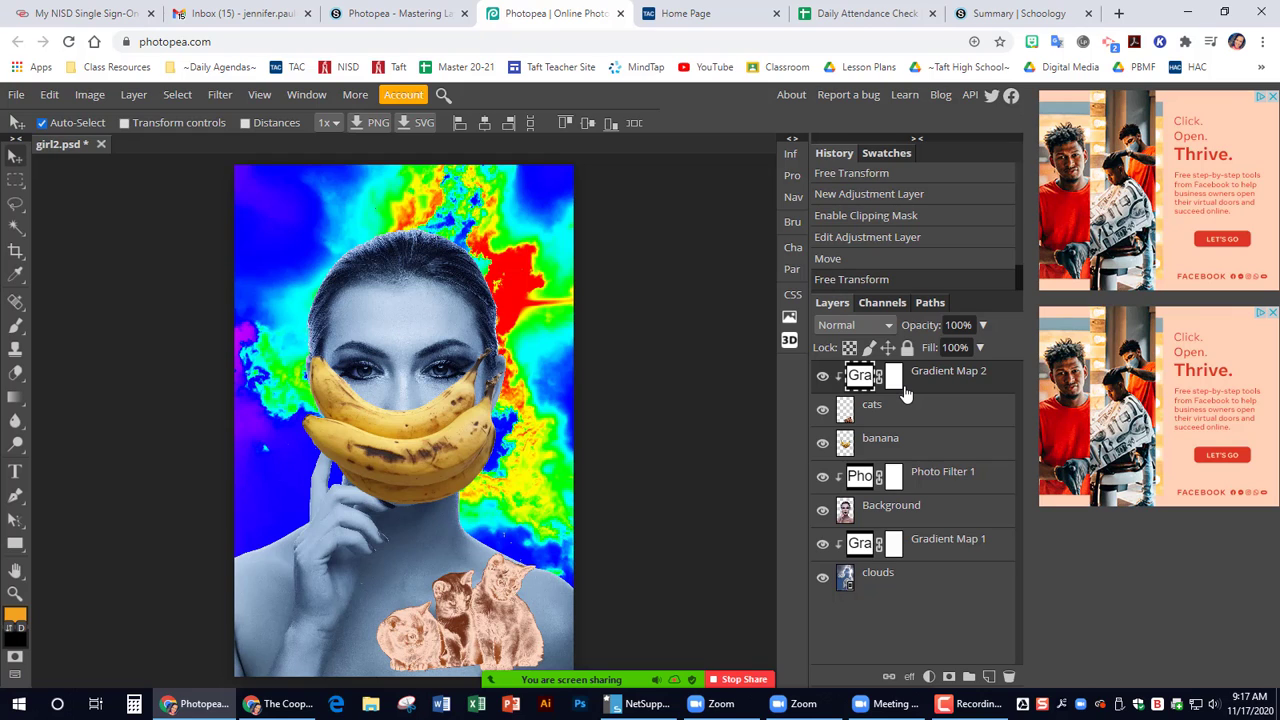
pyautogui.click(88, 100)
pyautogui.moveTo(130, 100)
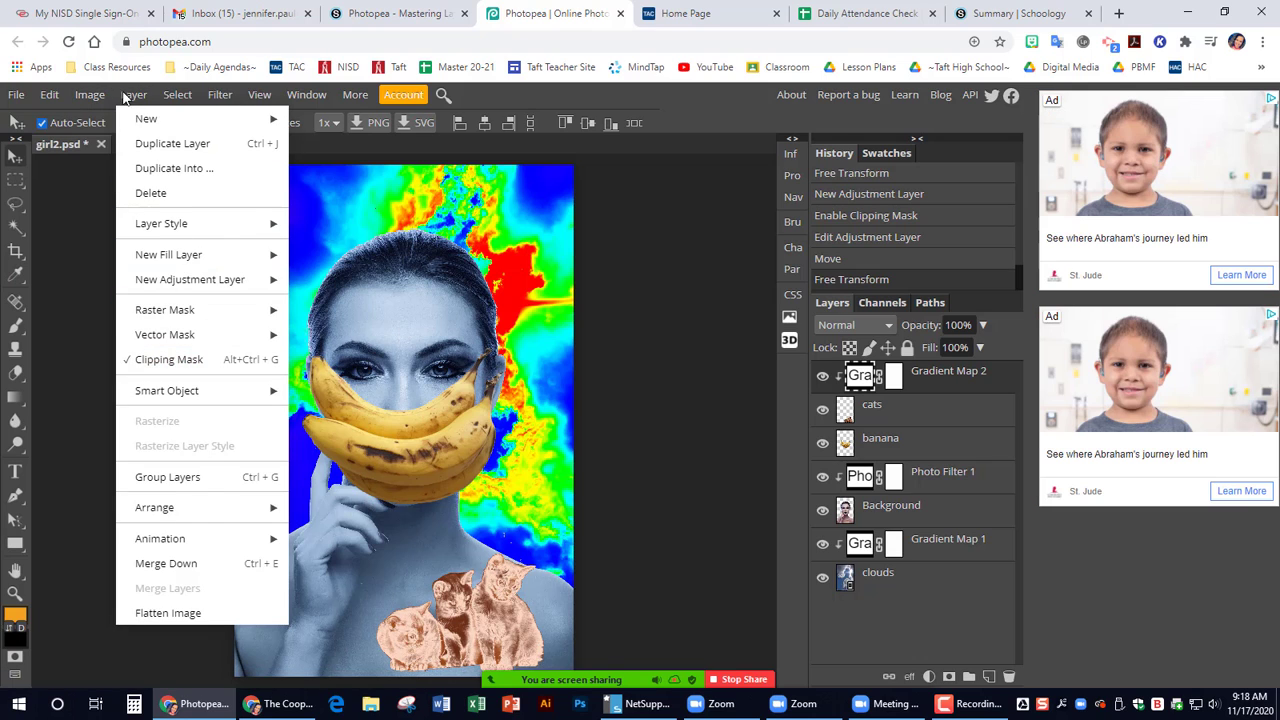
# Review the layer stack by selecting the layers individually from Gradient Map 2 down to clouds.
pyautogui.click(960, 385)
pyautogui.click(918, 450)
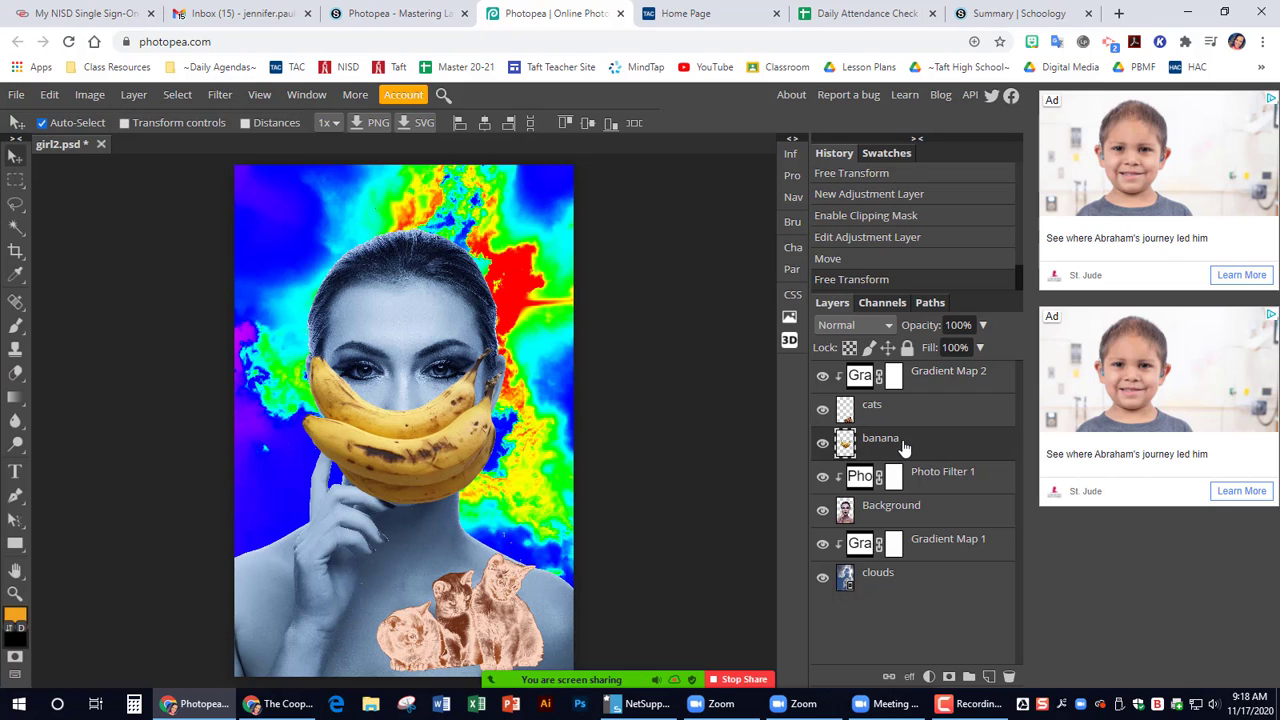
pyautogui.click(946, 488)
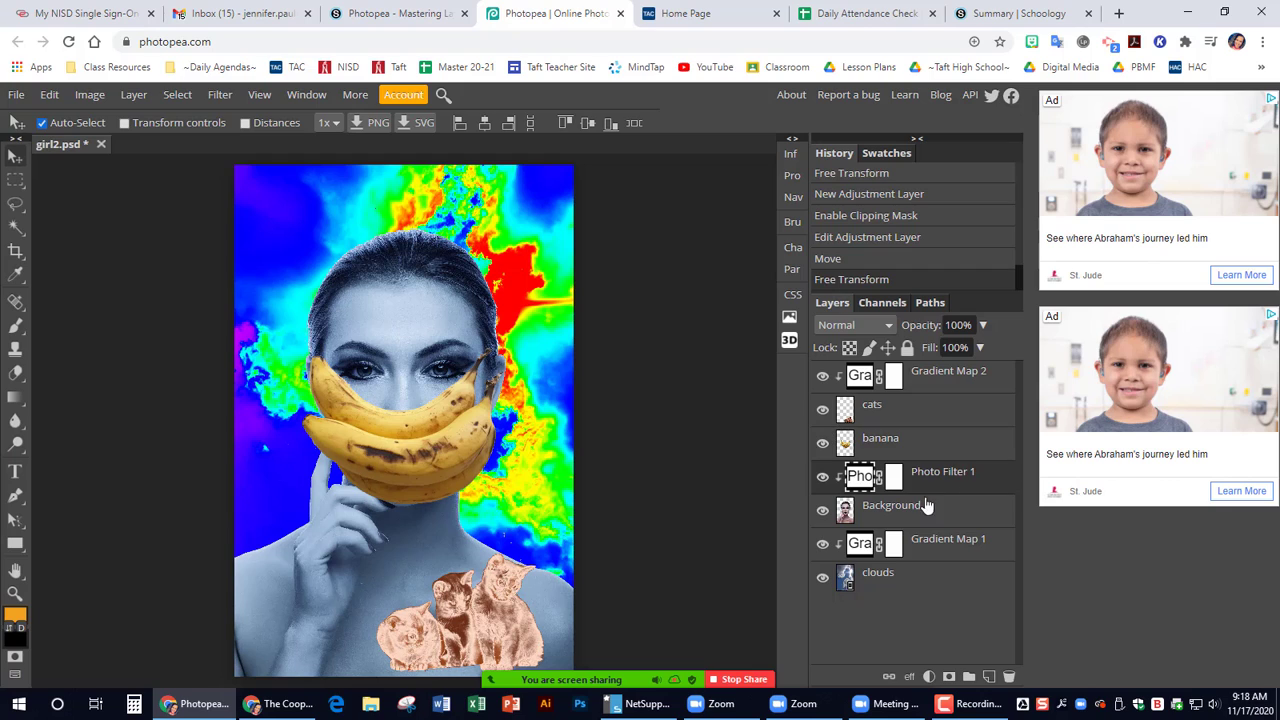
pyautogui.click(893, 510)
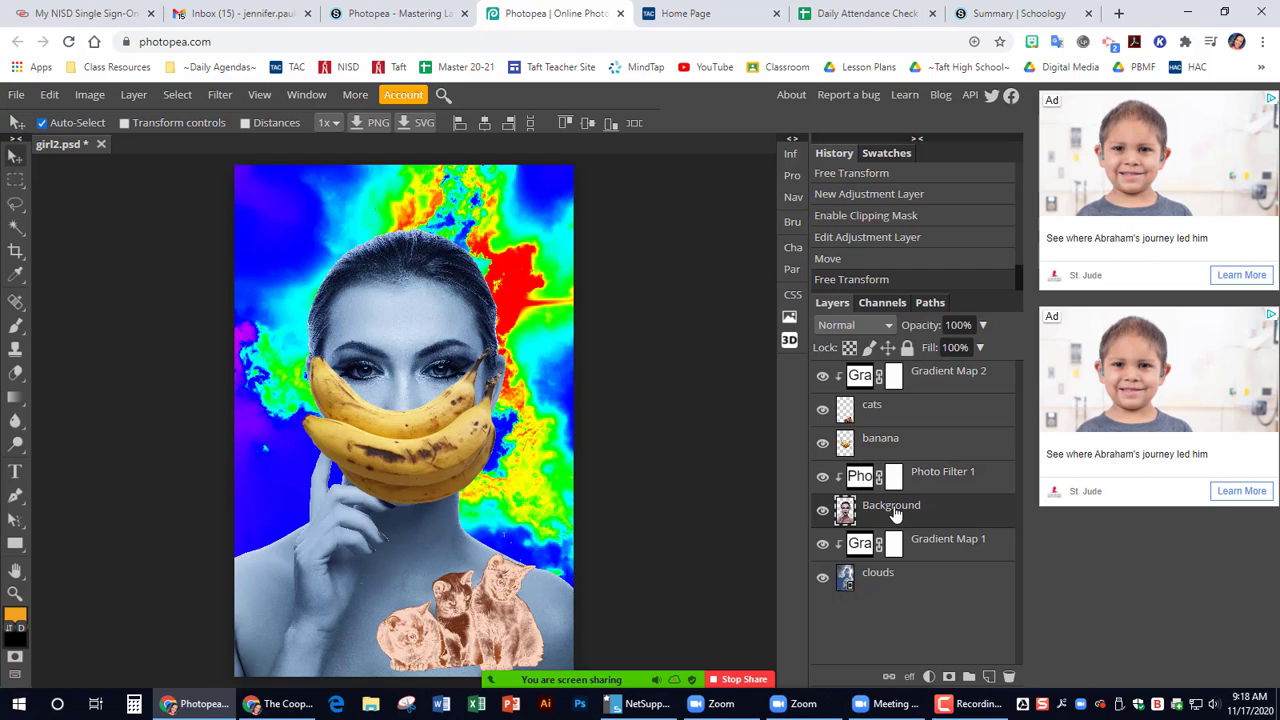
pyautogui.click(948, 550)
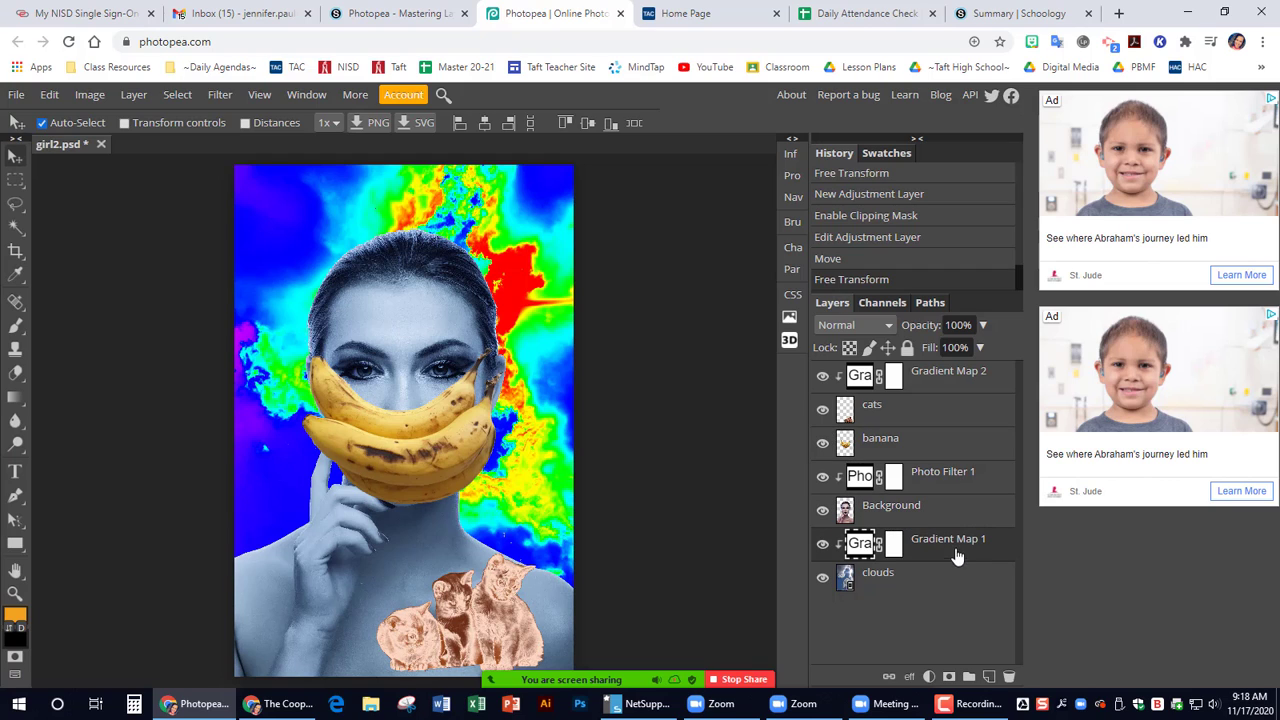
pyautogui.click(890, 586)
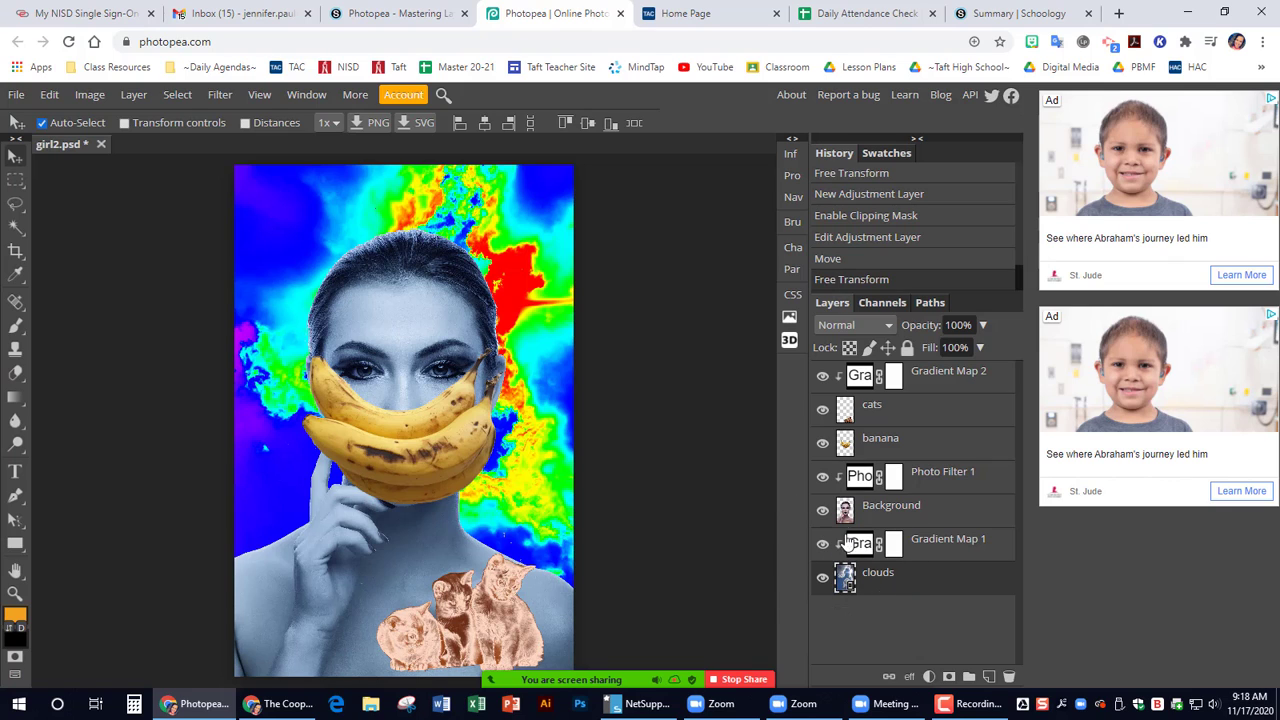
# Move the cats layer and its Gradient Map 2 beneath the banana layer, keeping Photo Filter 1 clipped directly above Background.
pyautogui.click(839, 484)
pyautogui.moveTo(909, 416); pyautogui.dragTo(894, 498)
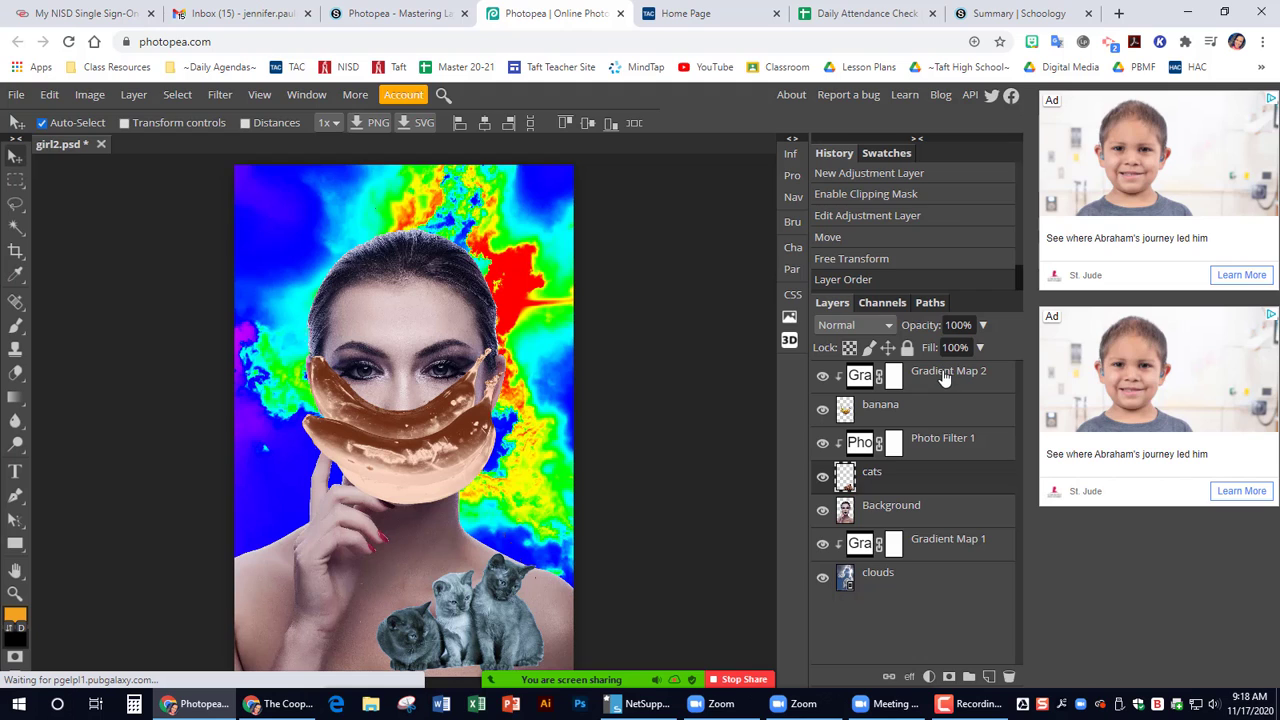
pyautogui.moveTo(944, 378); pyautogui.dragTo(935, 450)
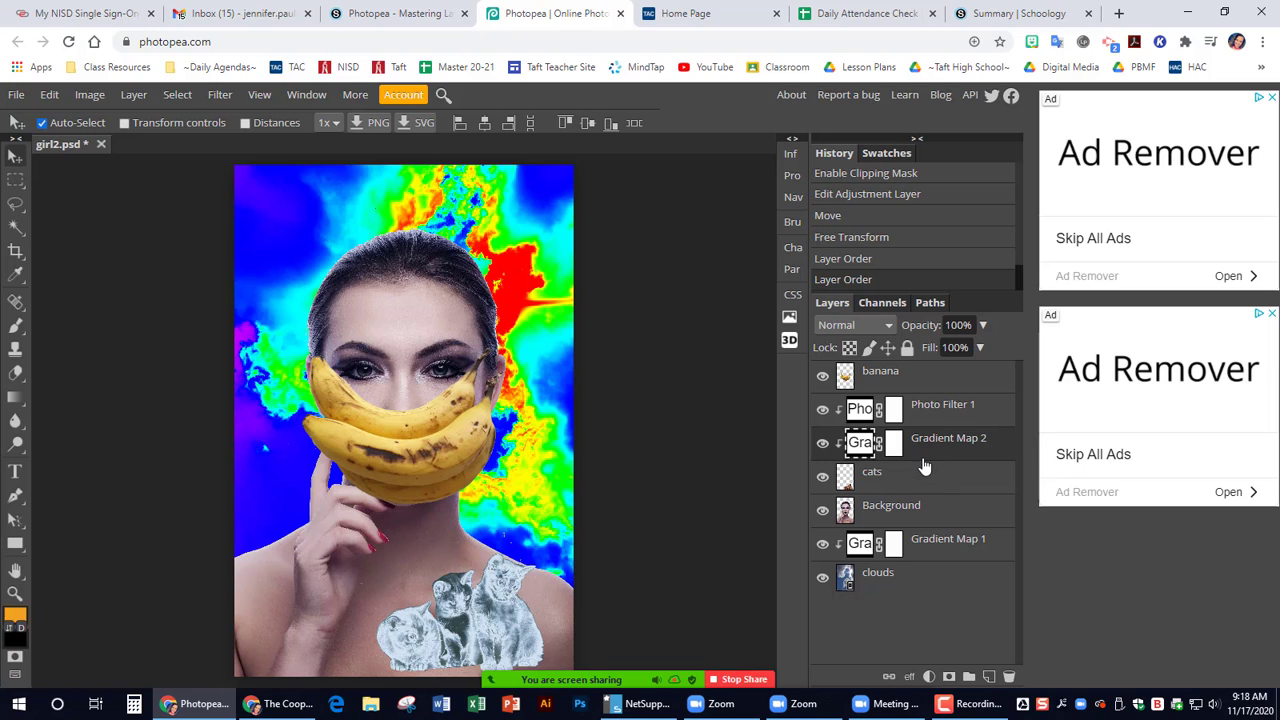
pyautogui.moveTo(942, 412); pyautogui.dragTo(940, 479)
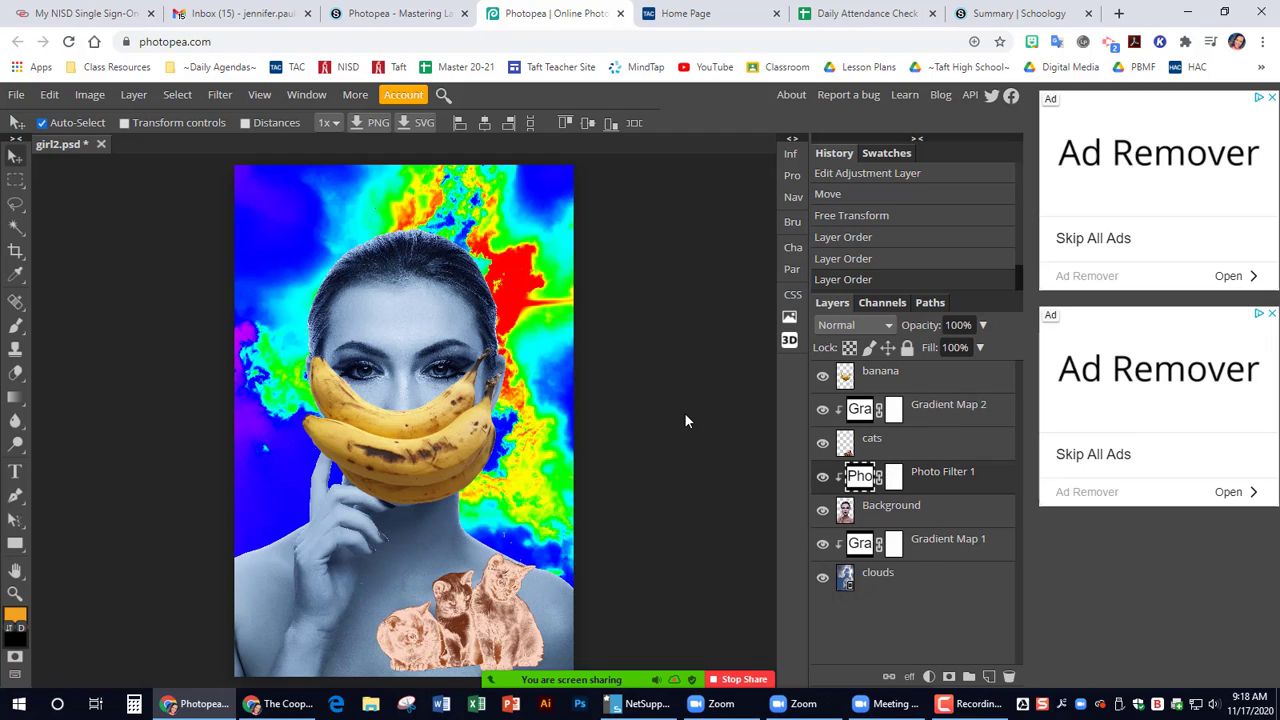
# Look over the options for saving as PSD and the available export formats.
pyautogui.click(16, 94)
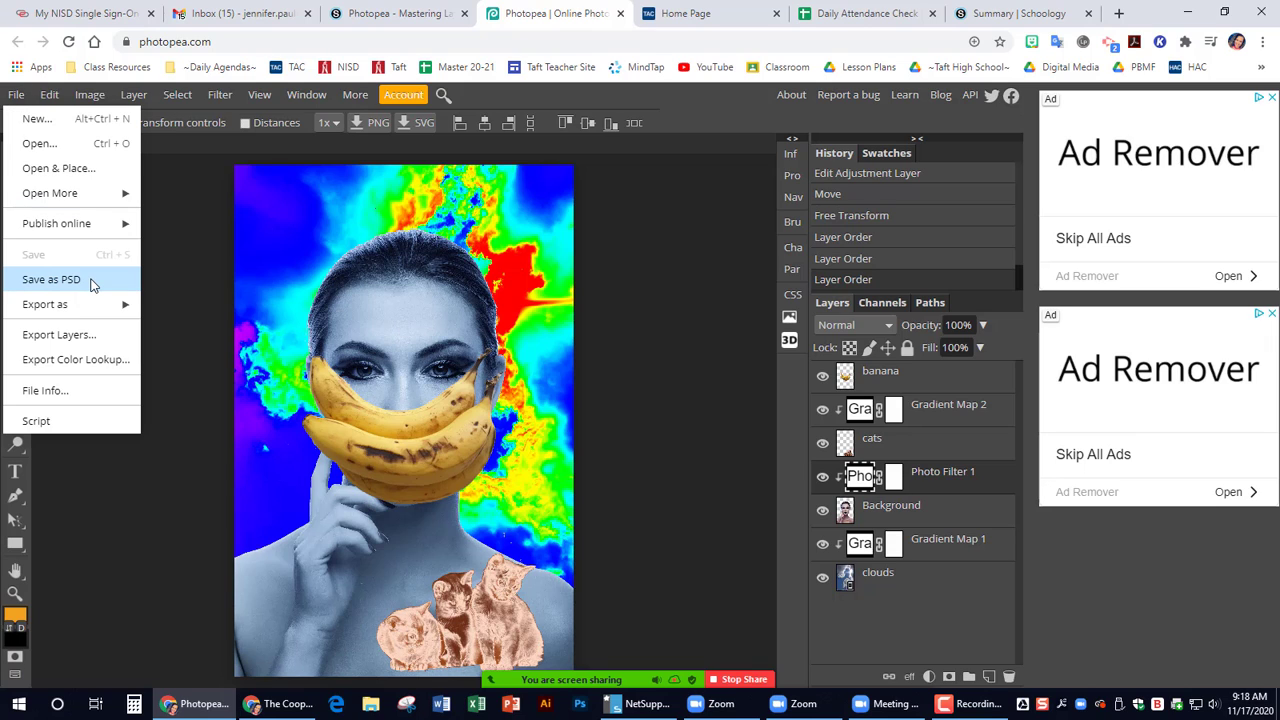
pyautogui.moveTo(86, 304)
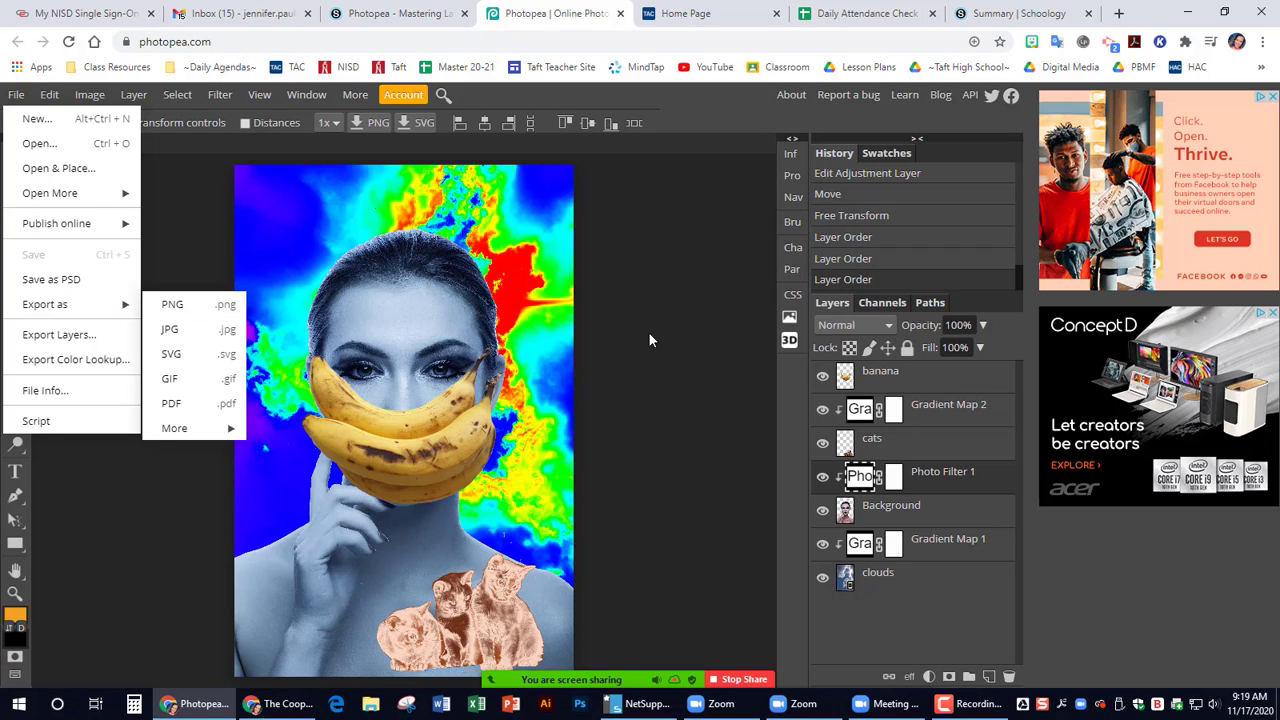
pyautogui.click(690, 348)
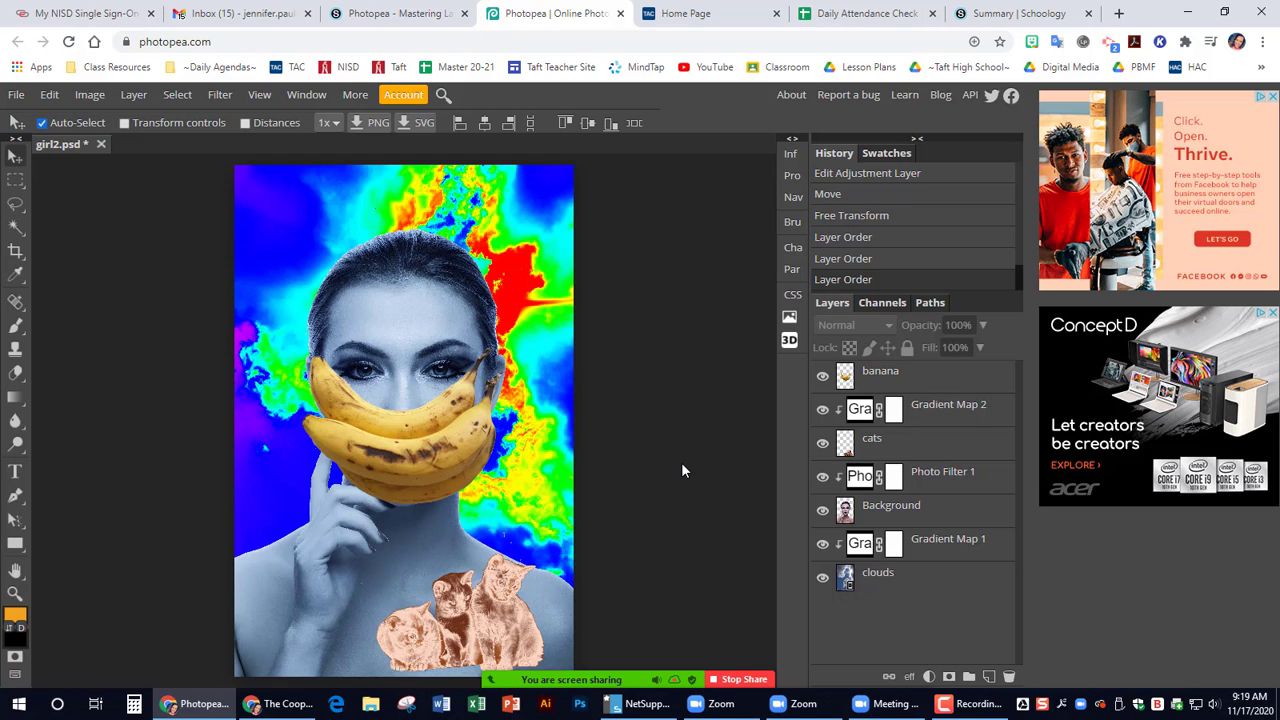
# Switch to the Schoology assignment page and review the example composite above the Lesson Resources.
pyautogui.click(394, 12)
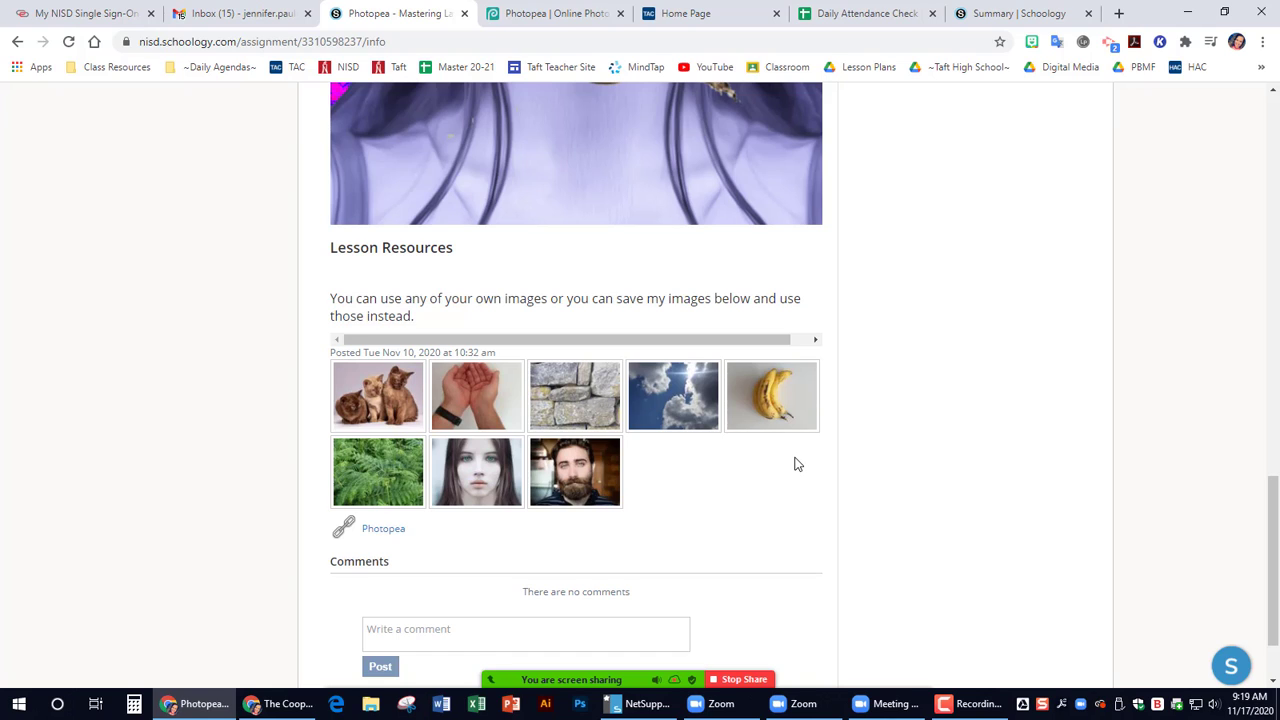
pyautogui.scroll(3, 845, 476)
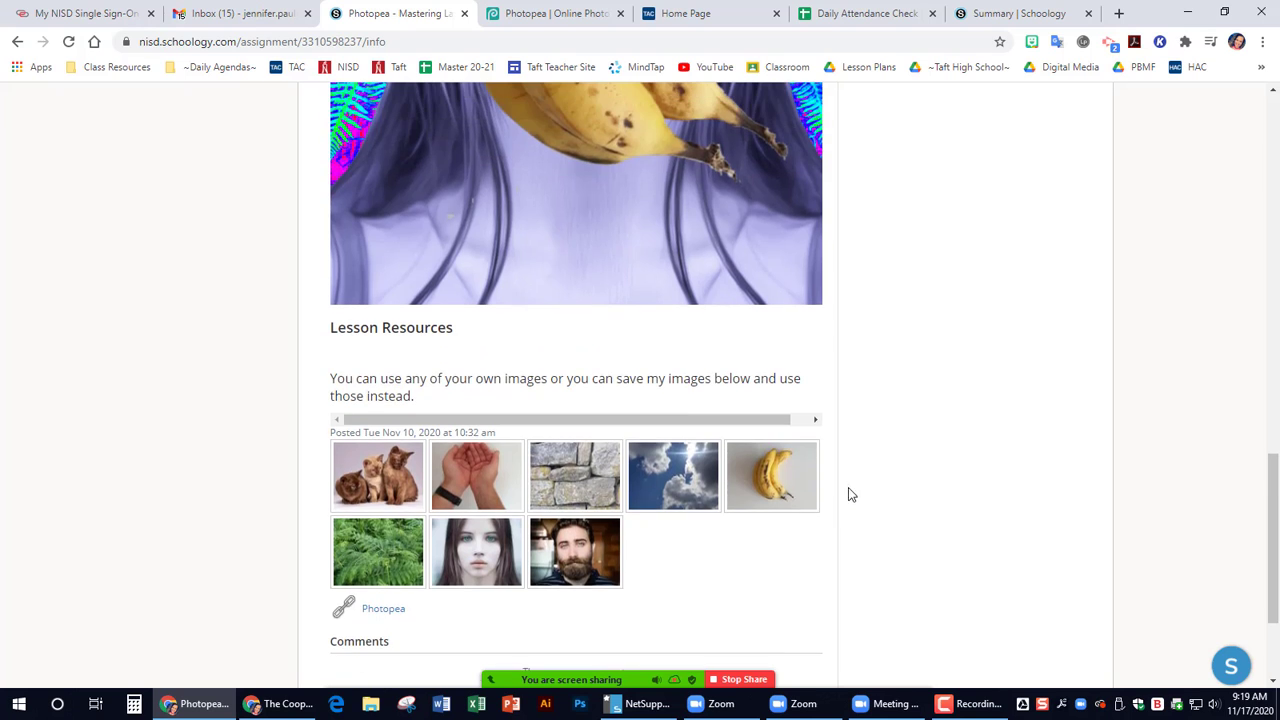
pyautogui.scroll(1, 920, 510)
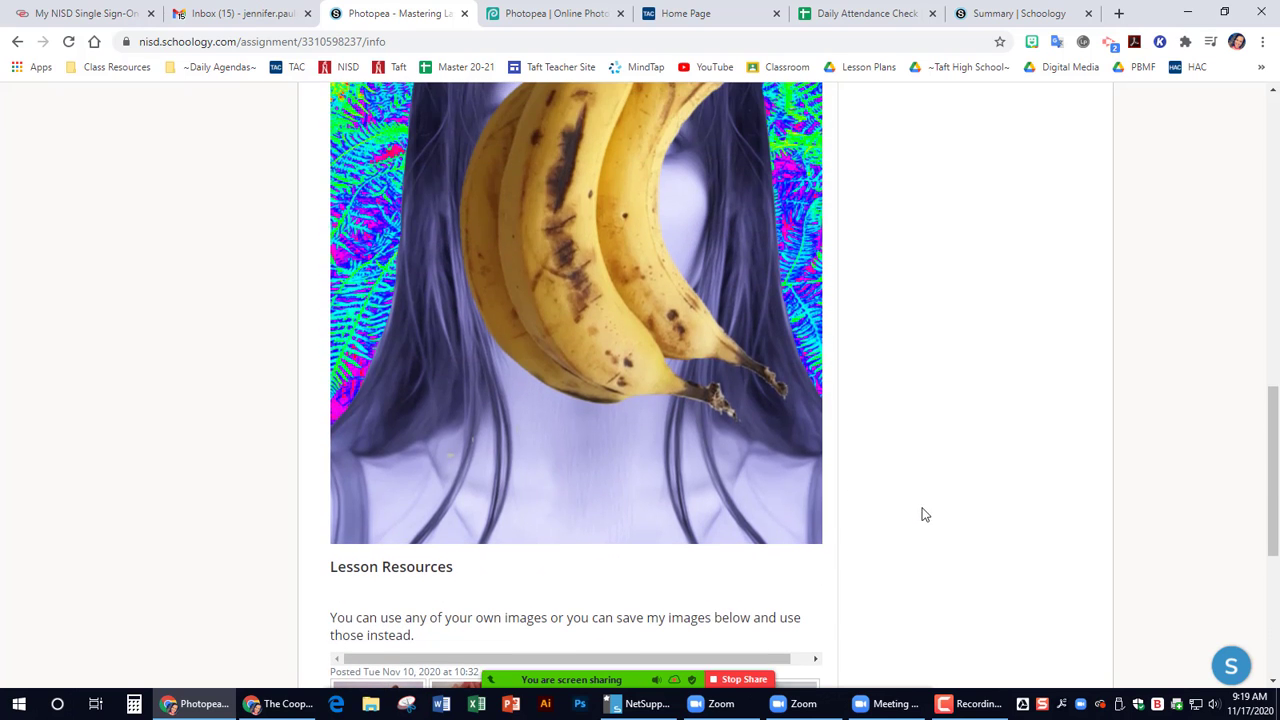